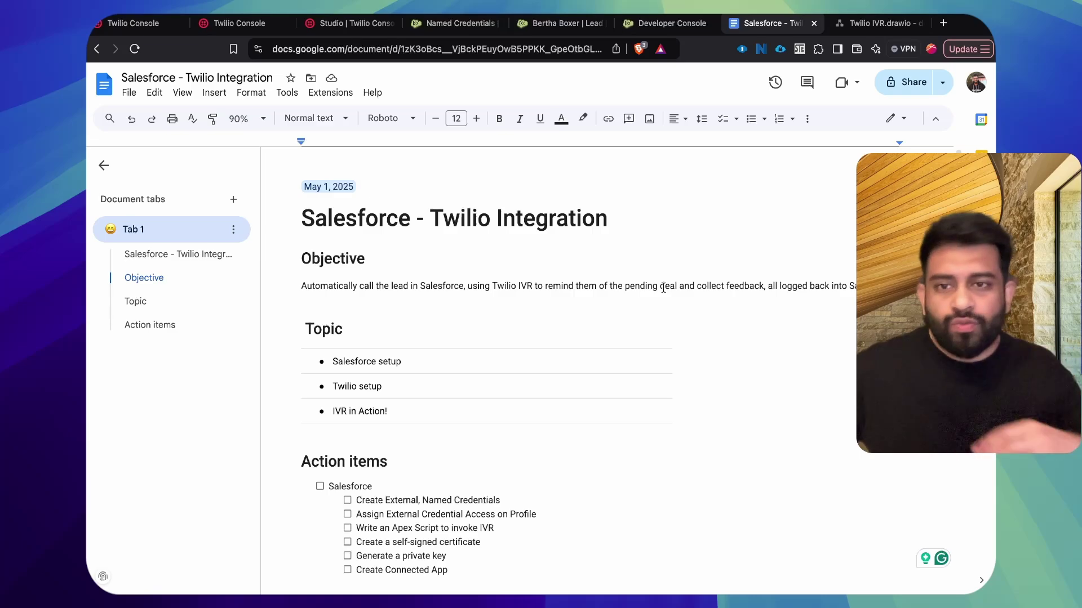
- Scroll the plan document and place the caret in the Action items checklist
scroll(606, 289, down, 2)
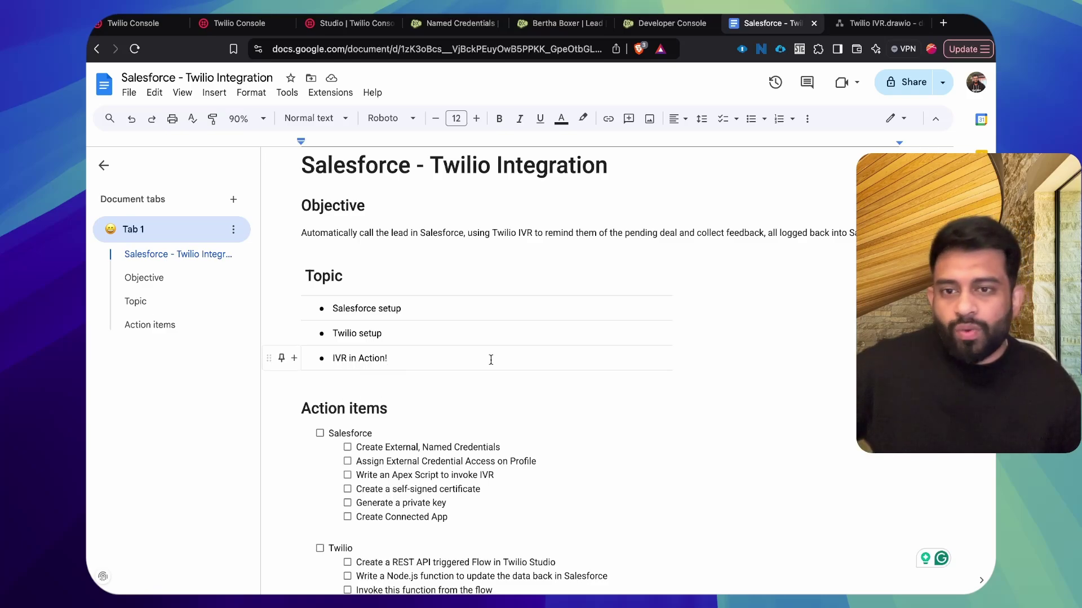
scroll(491, 359, down, 3)
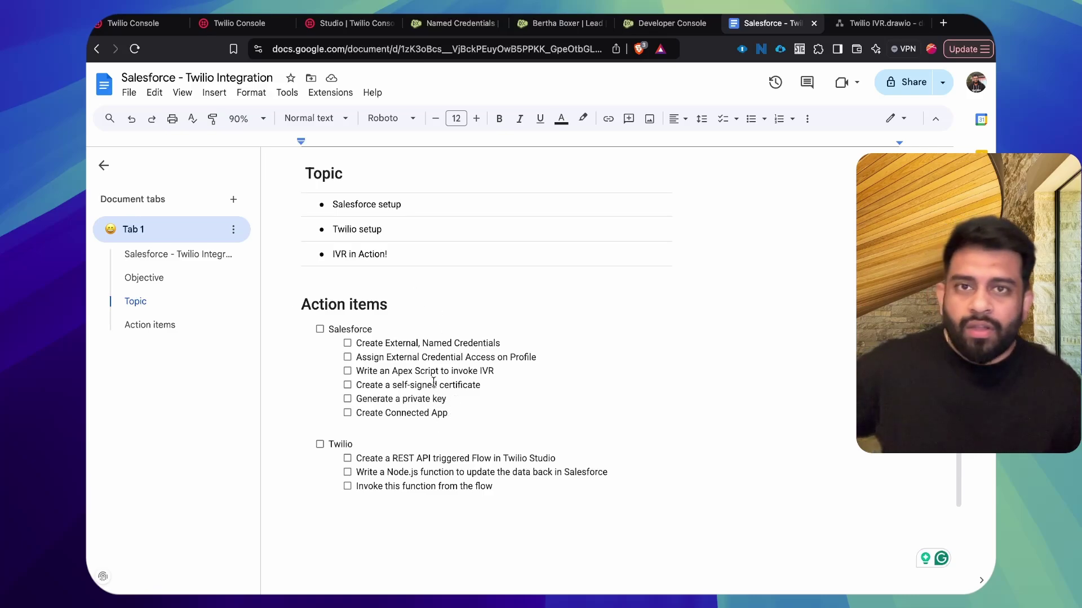
click(434, 385)
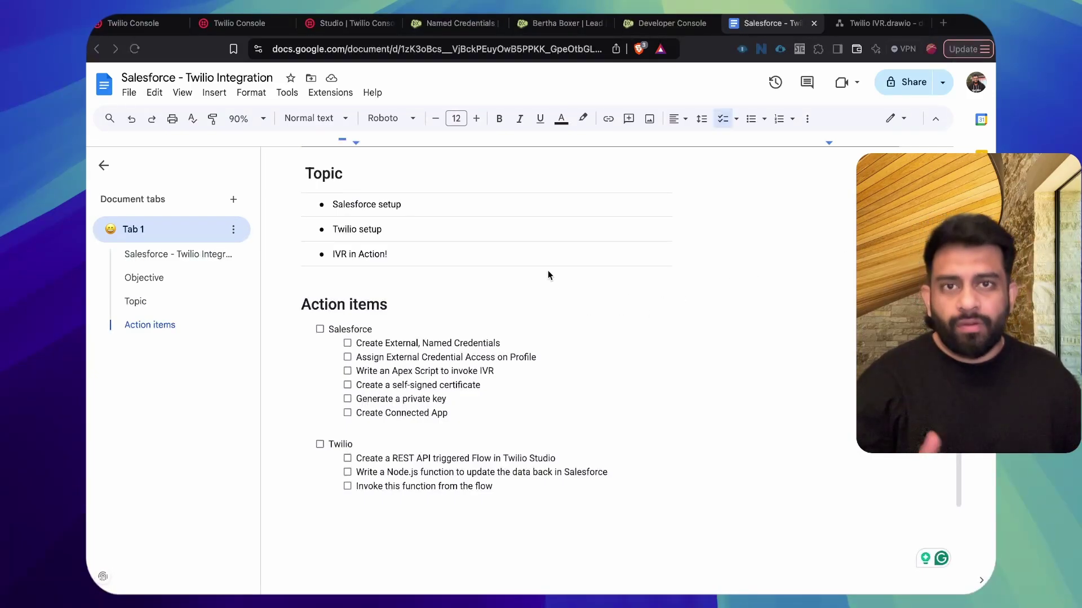
- Search the web for 'twilio signup' and open the Try Twilio Free result
key(ctrl+Left)
click(439, 52)
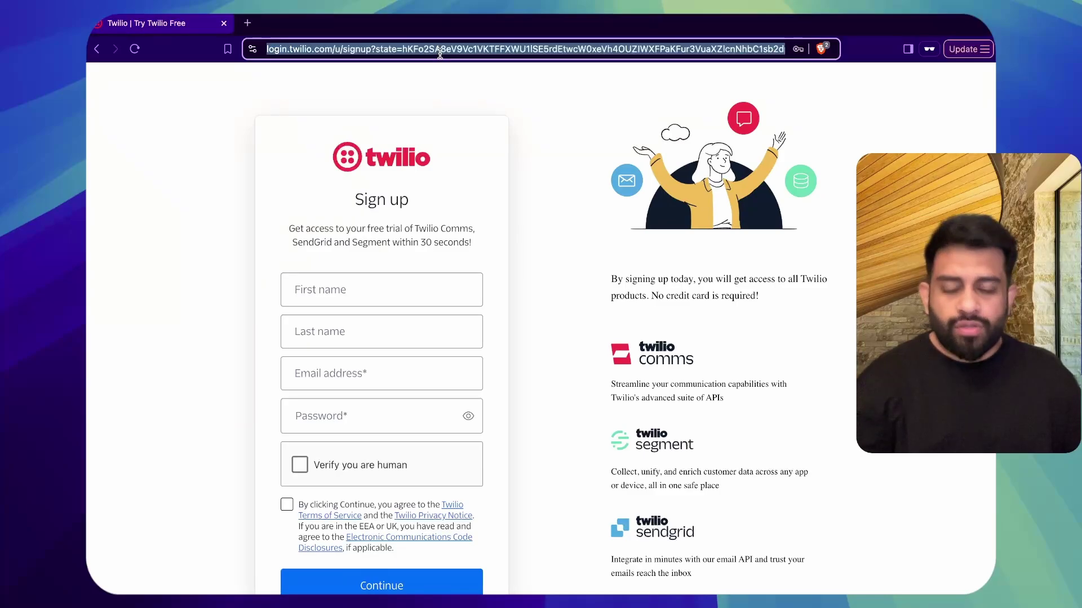
text(twilio )
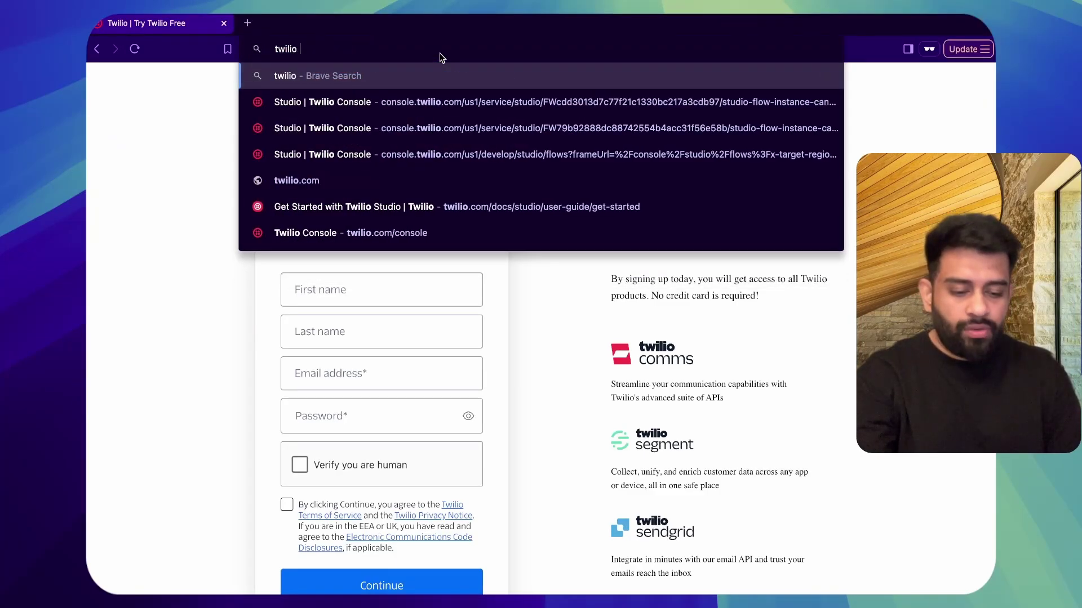
text(signup)
key(Return)
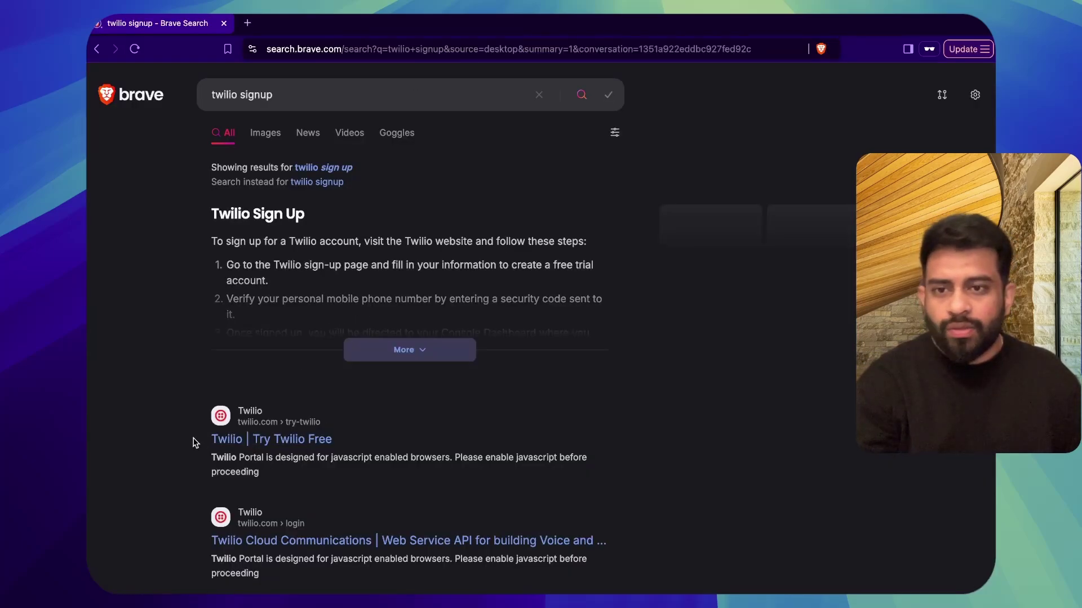
drag(195, 443, 360, 441)
click(300, 443)
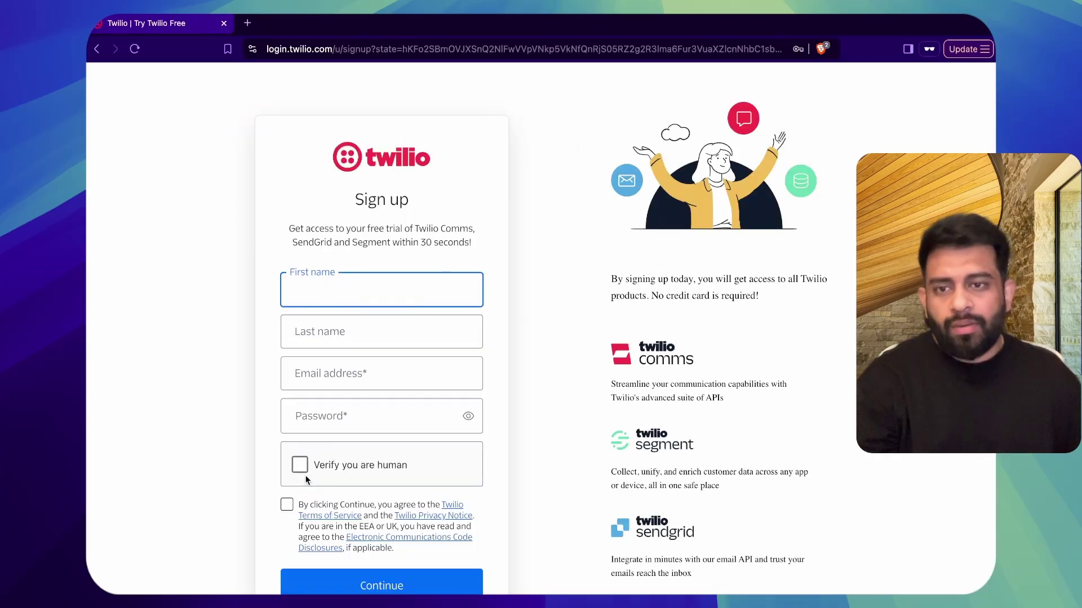
scroll(185, 328, down, 2)
scroll(186, 329, up, 2)
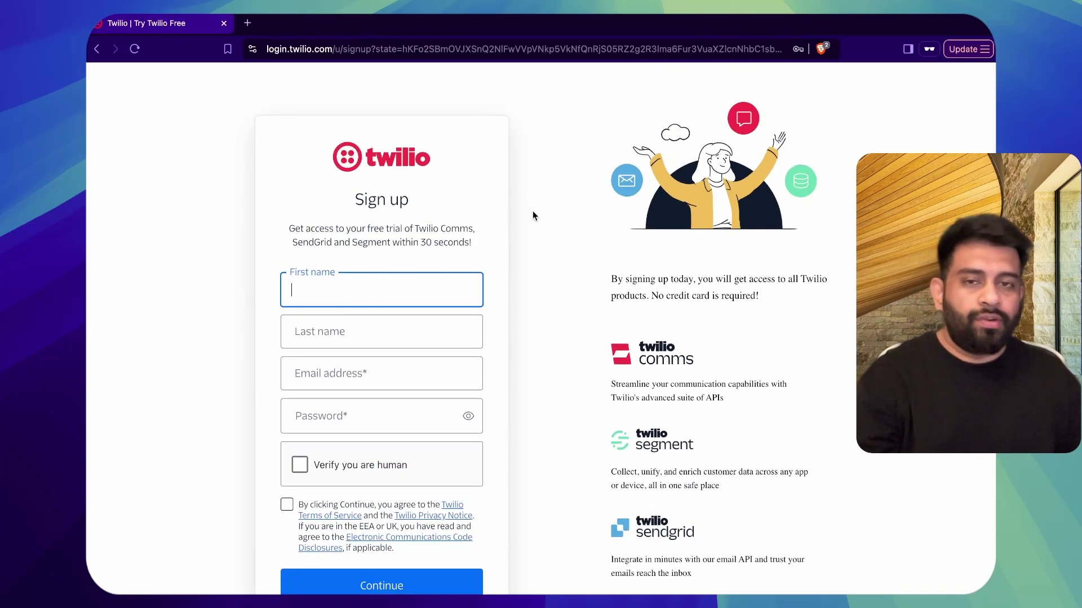
- Review the Account SID and Auth Token on the Twilio dashboard, then bring up Active Numbers
key(ctrl+Right)
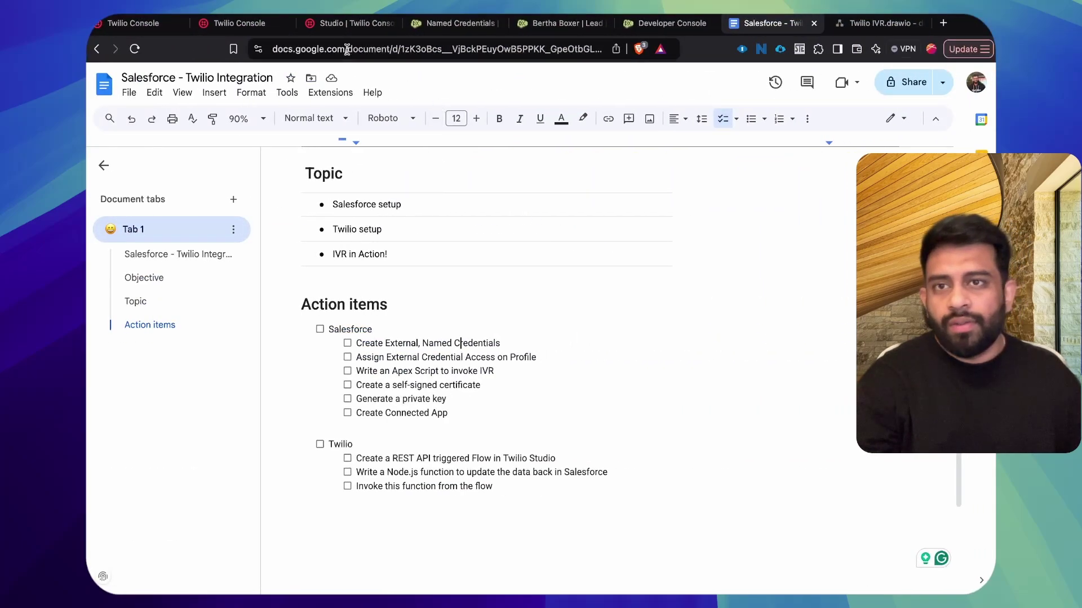
click(228, 16)
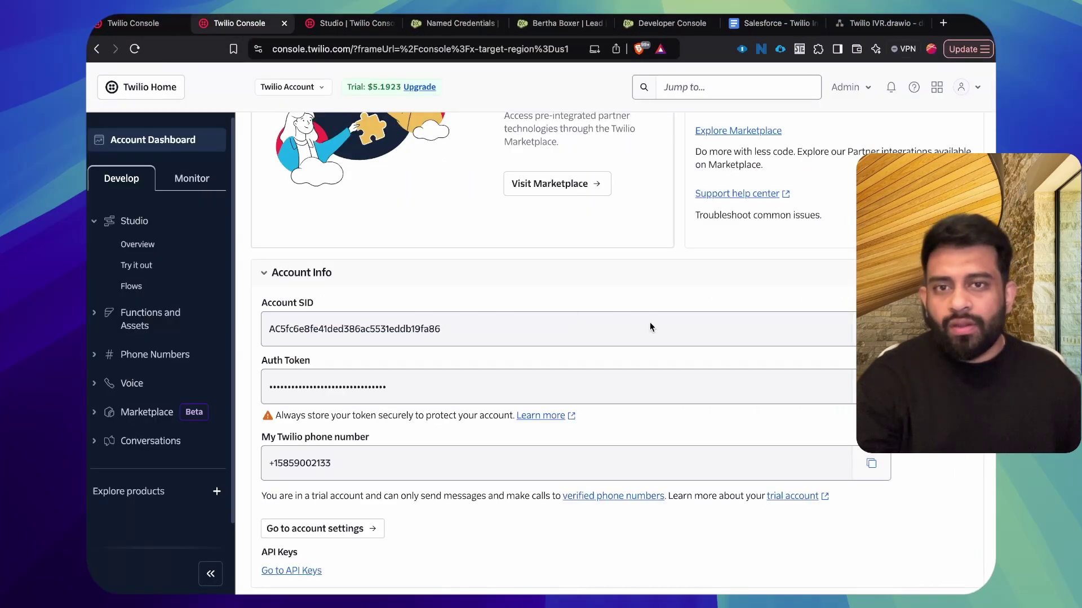
scroll(650, 322, up, 4)
scroll(304, 307, down, 5)
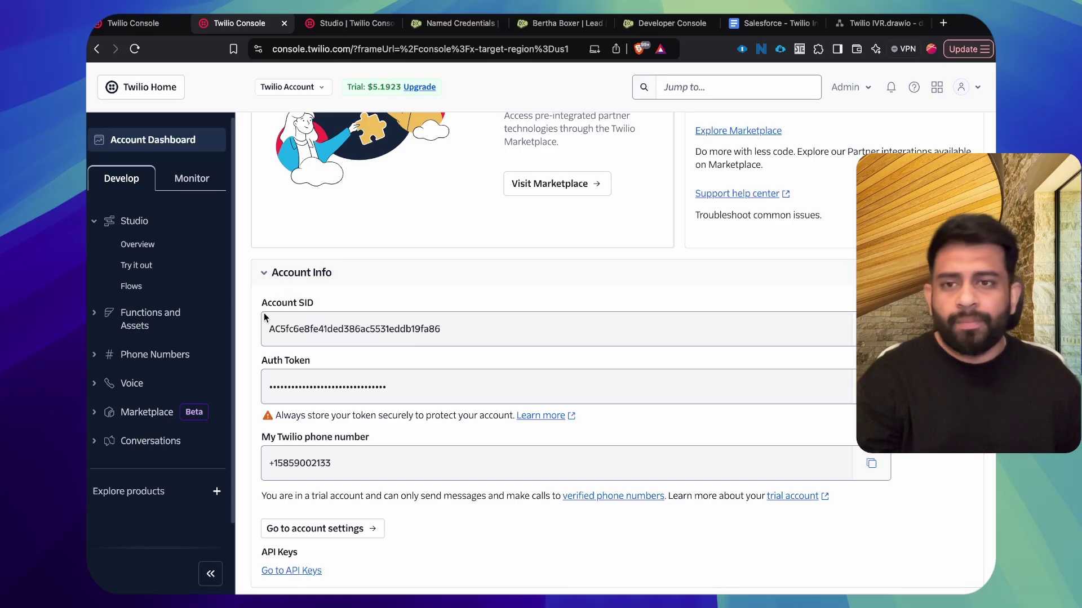
drag(270, 329, 445, 329)
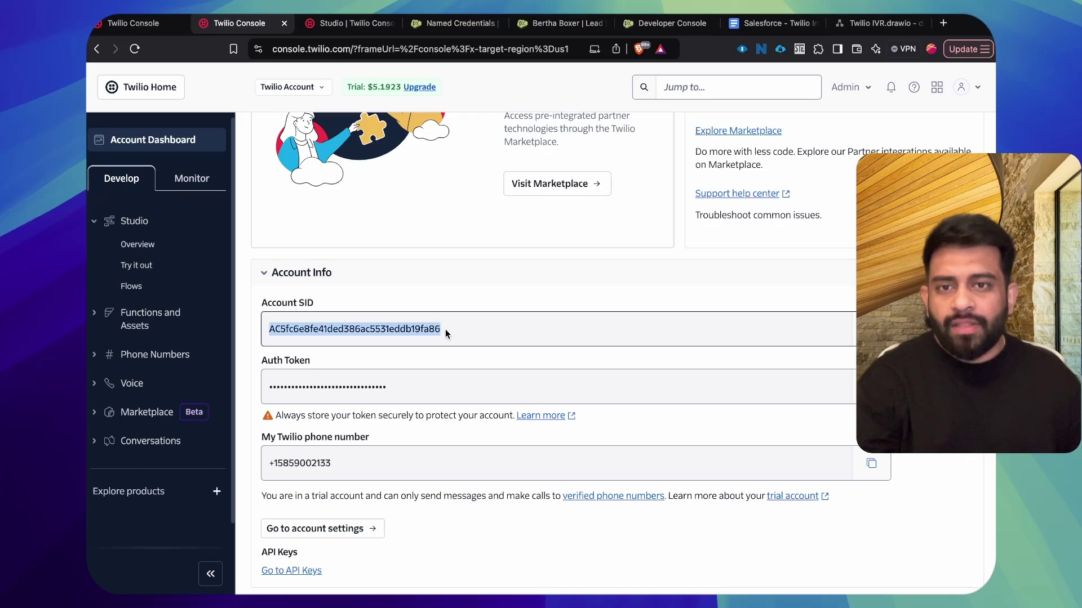
drag(268, 389, 462, 390)
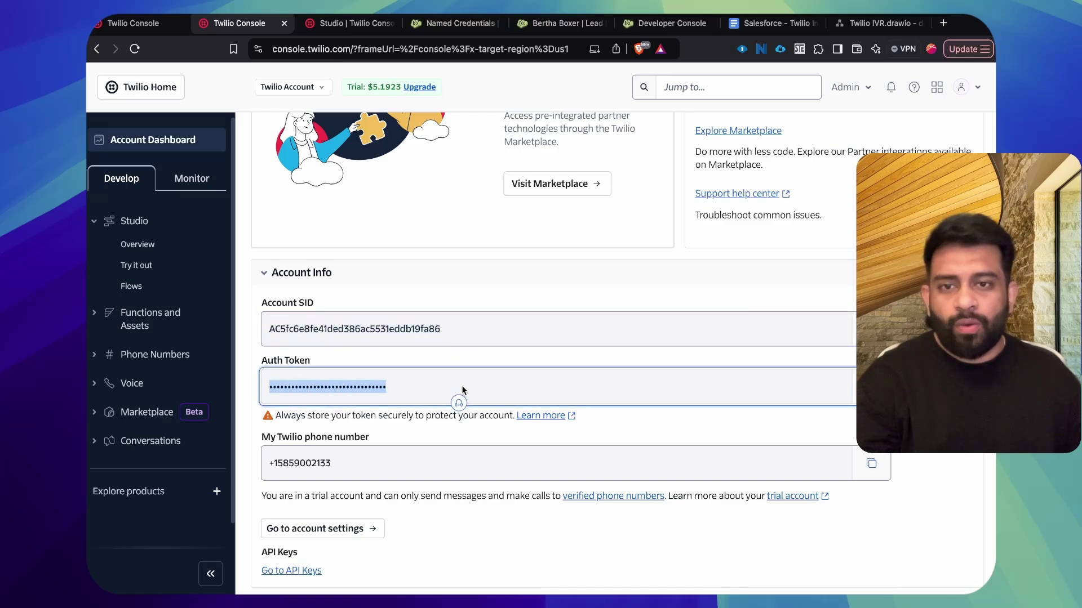
click(245, 311)
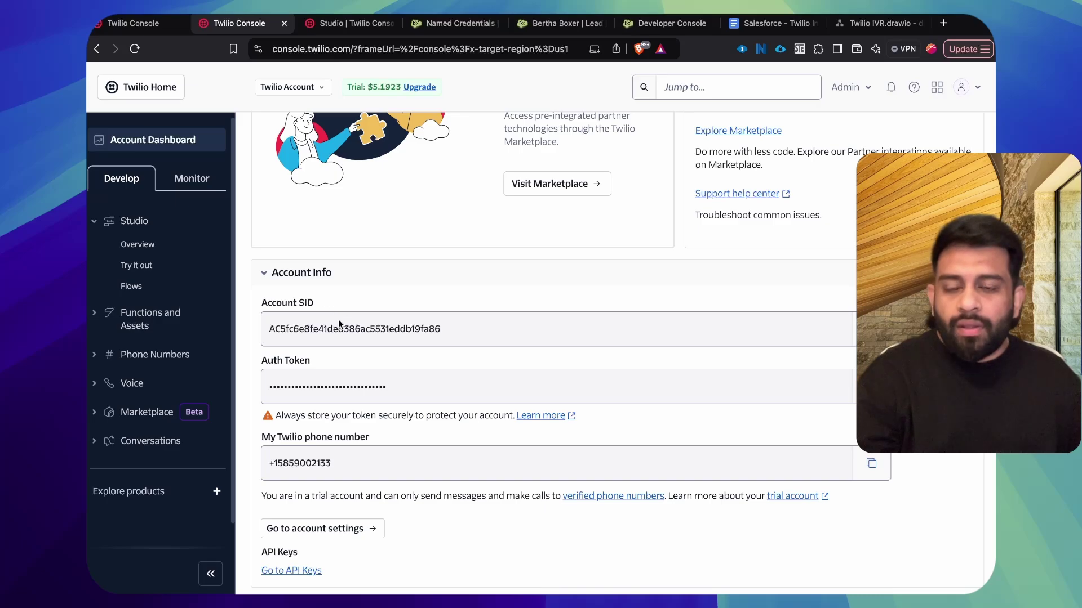
click(151, 29)
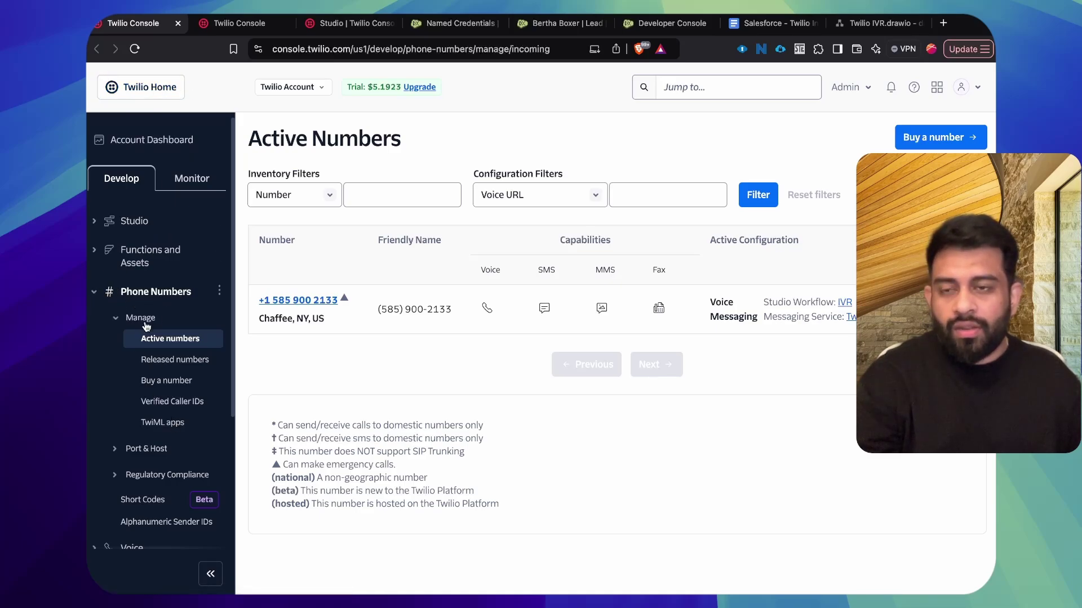
- Open Explore Products from the sidebar and browse Developer tools like Studio, Functions and TwiML Bins
scroll(158, 353, down, 1)
scroll(157, 352, down, 4)
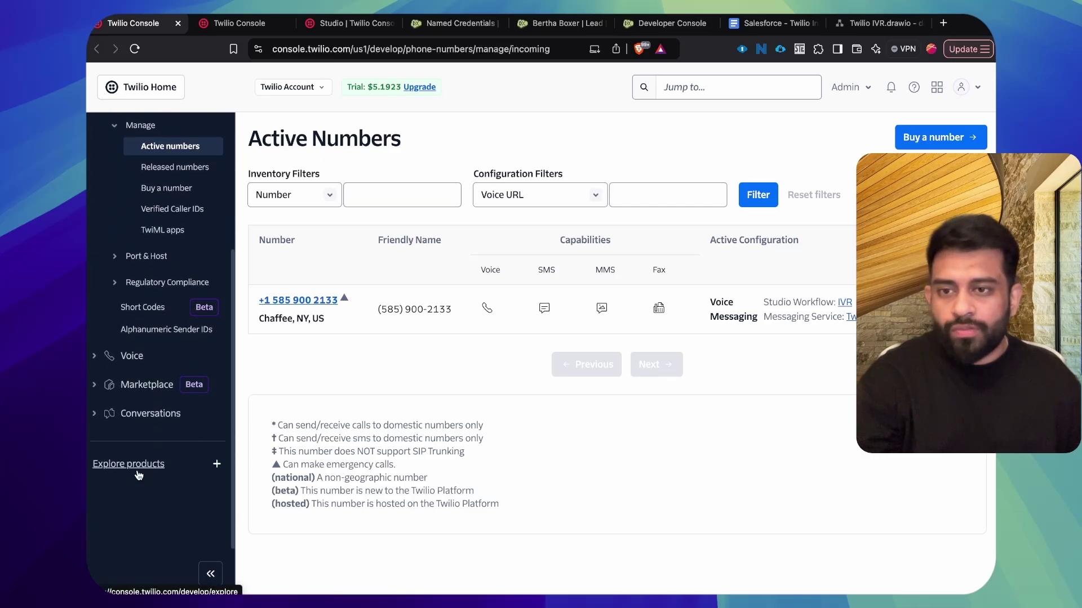
click(217, 465)
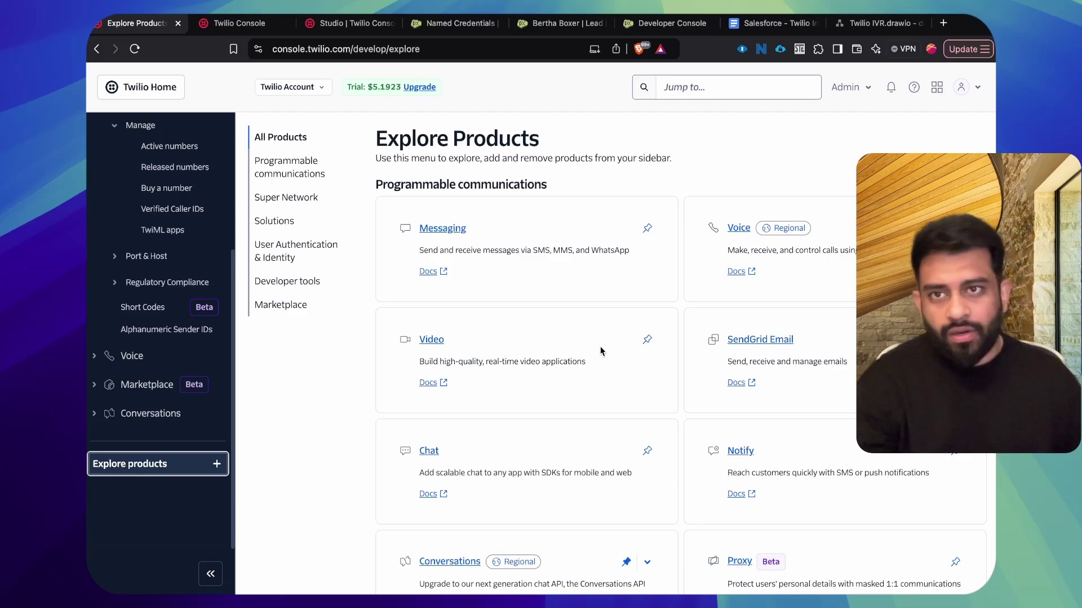
scroll(592, 361, down, 8)
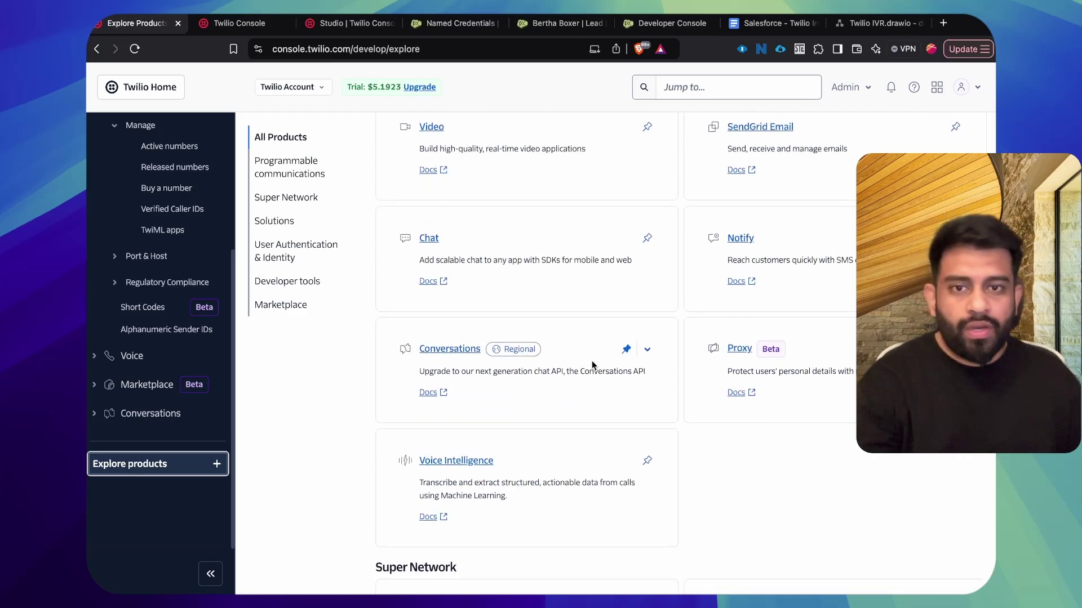
scroll(591, 365, down, 1)
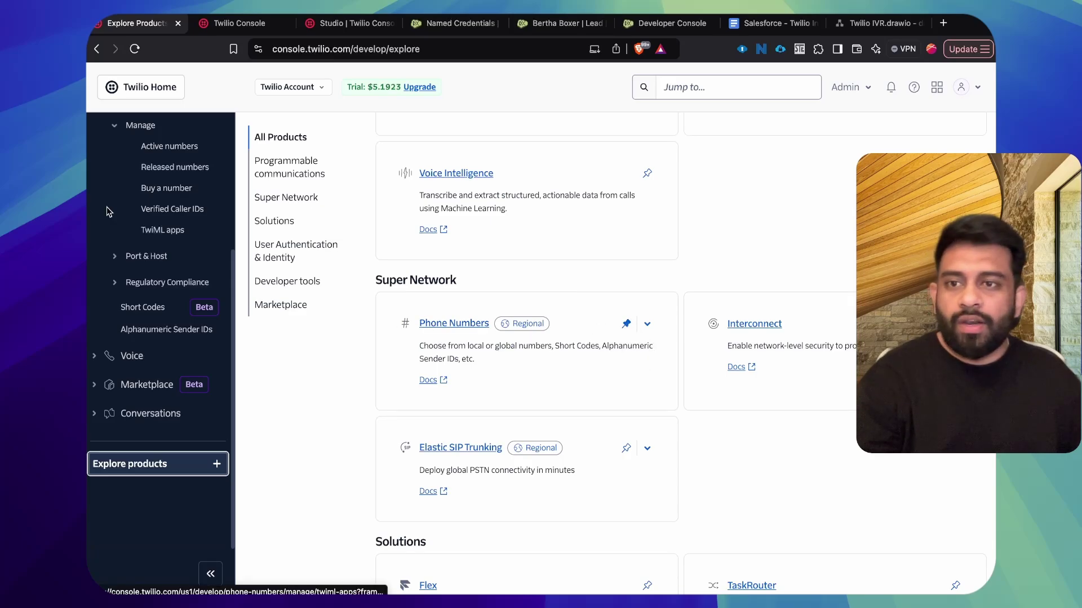
scroll(575, 401, down, 8)
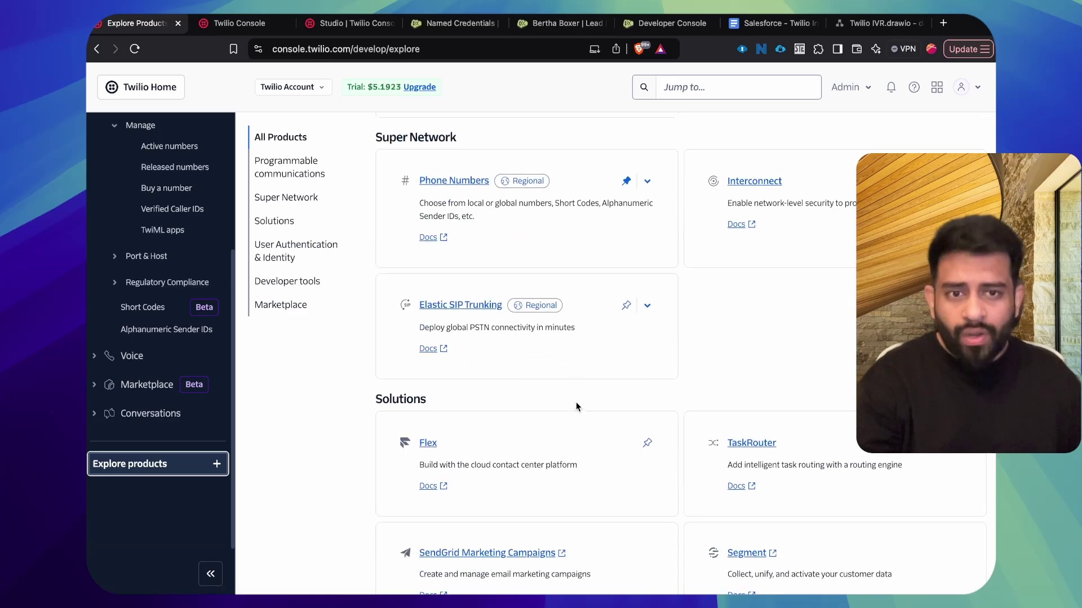
scroll(575, 402, down, 3)
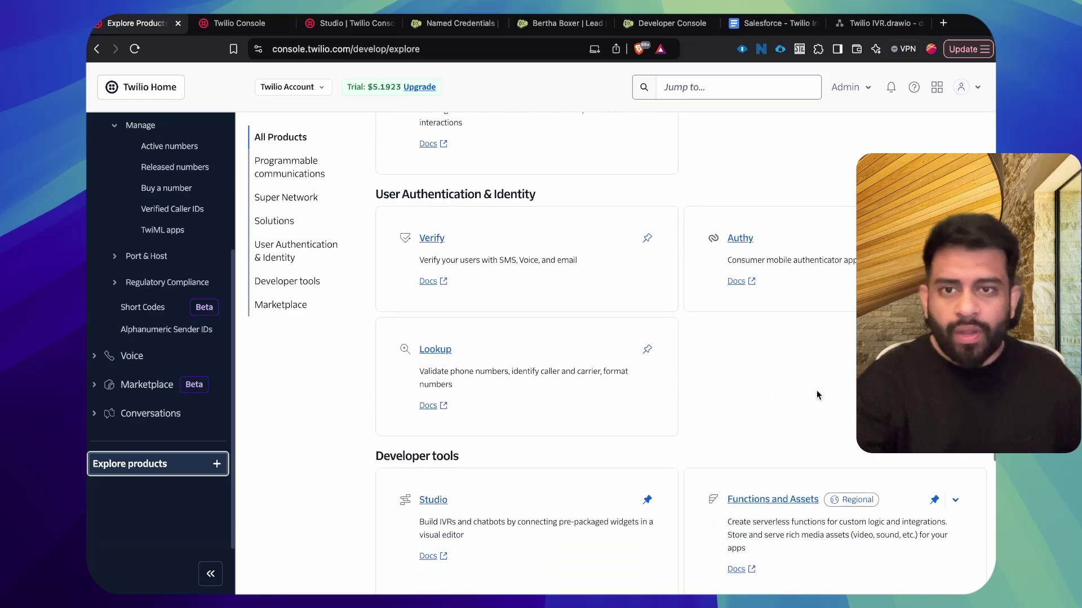
scroll(719, 421, up, 3)
scroll(524, 465, down, 3)
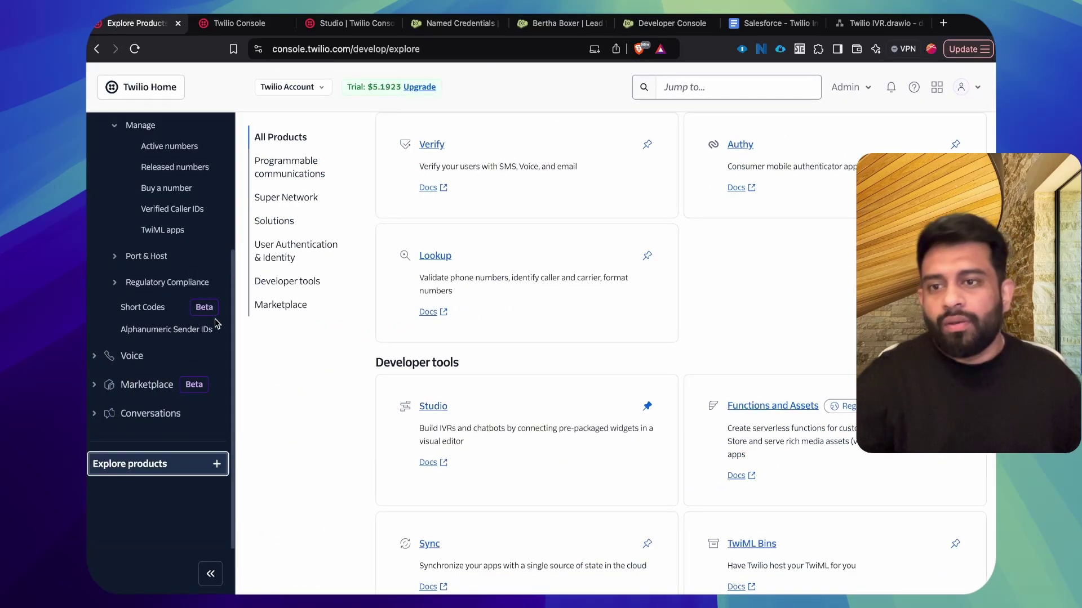
scroll(189, 315, up, 4)
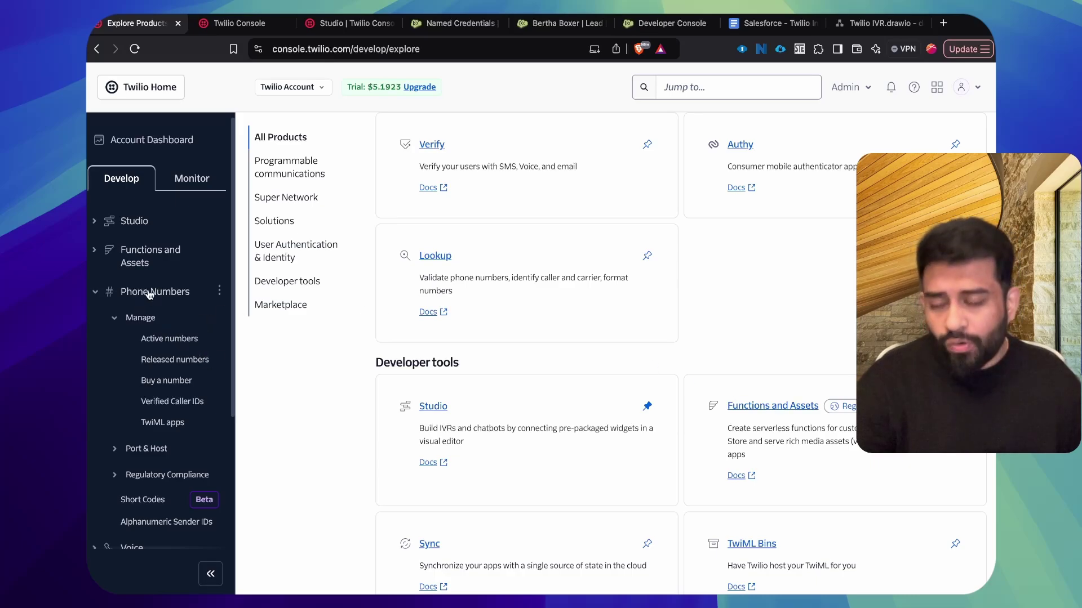
- Review the active phone number and $5.1923 trial balance, then return to the account dashboard
click(145, 338)
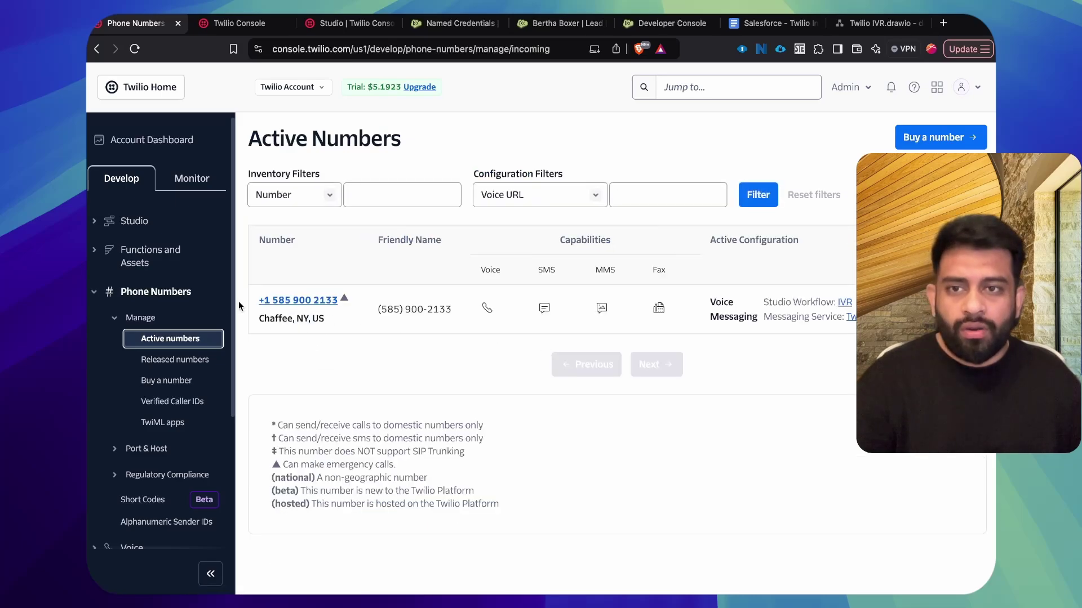
drag(241, 304, 332, 301)
click(301, 352)
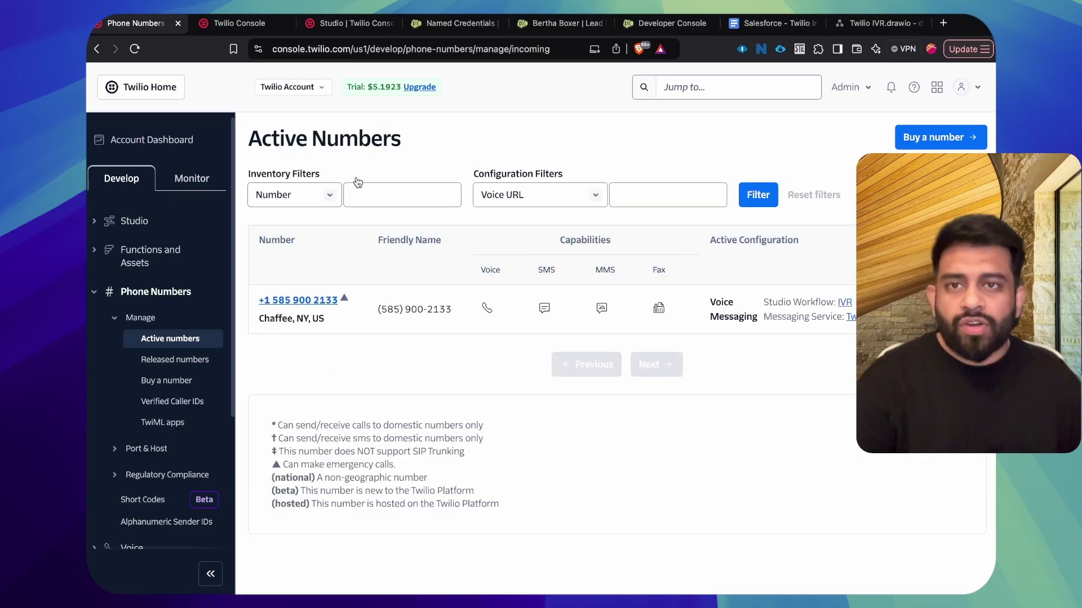
click(384, 111)
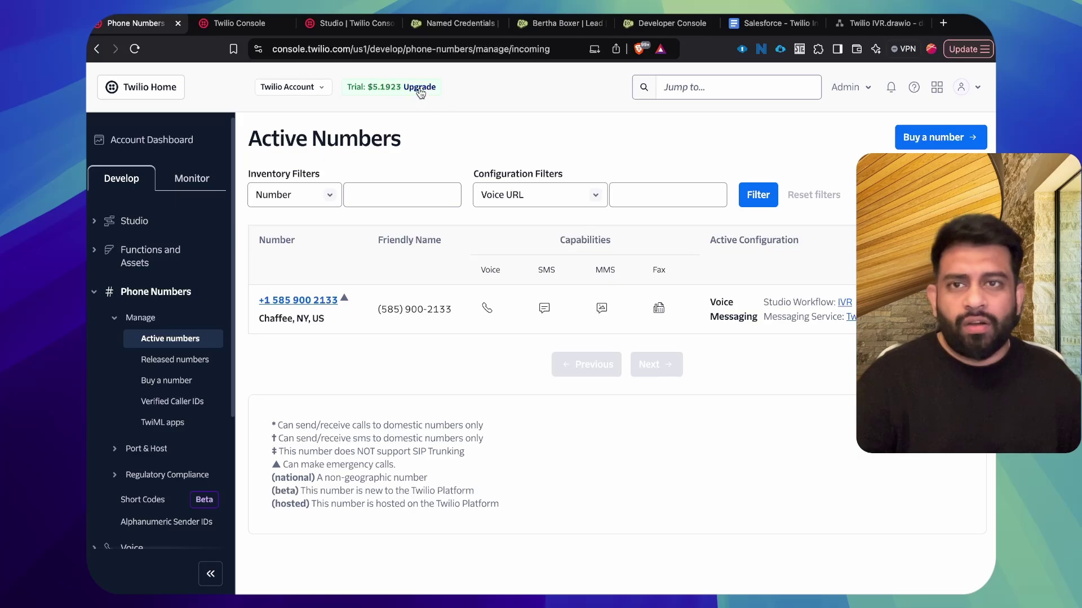
drag(395, 88, 348, 88)
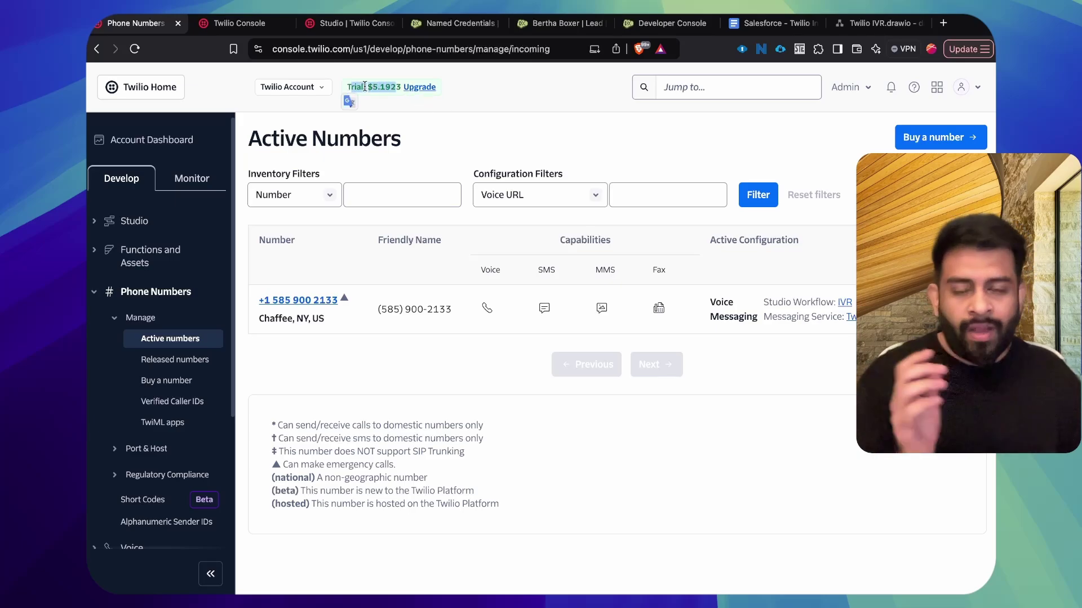
click(364, 86)
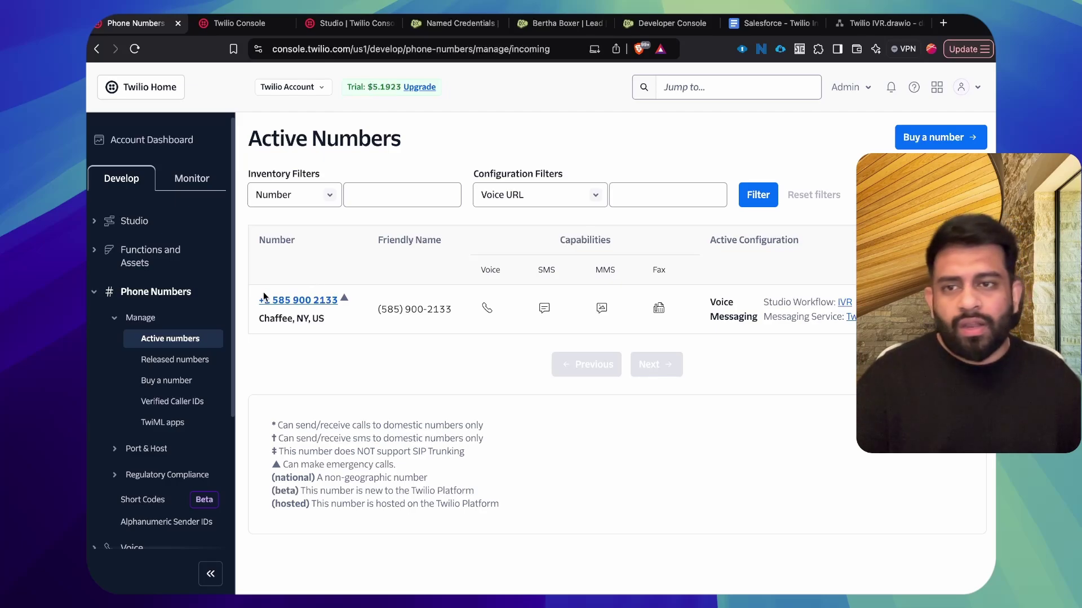
drag(248, 309, 360, 300)
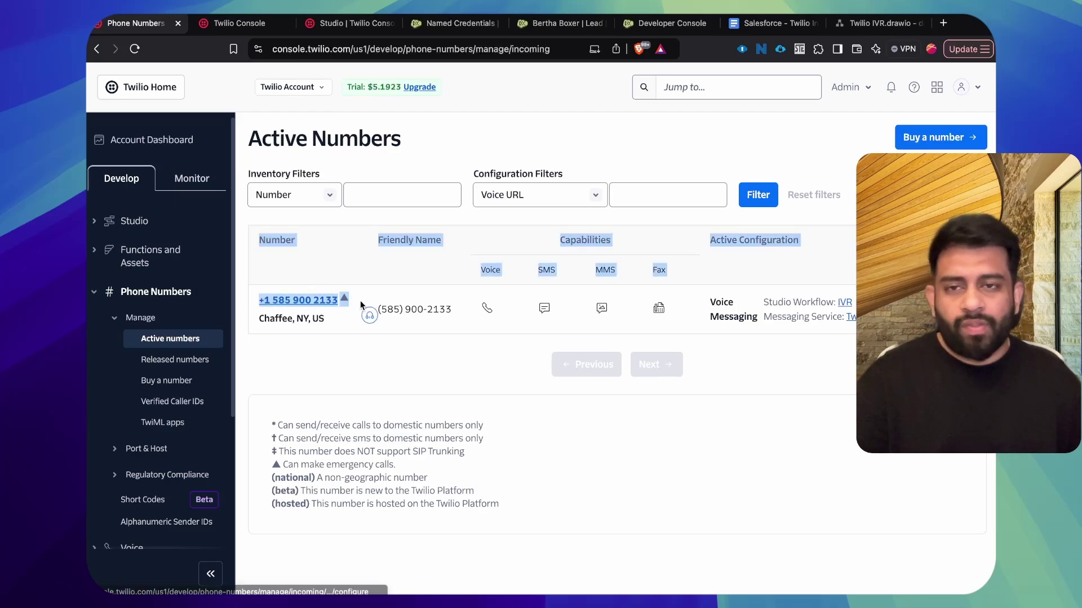
click(416, 371)
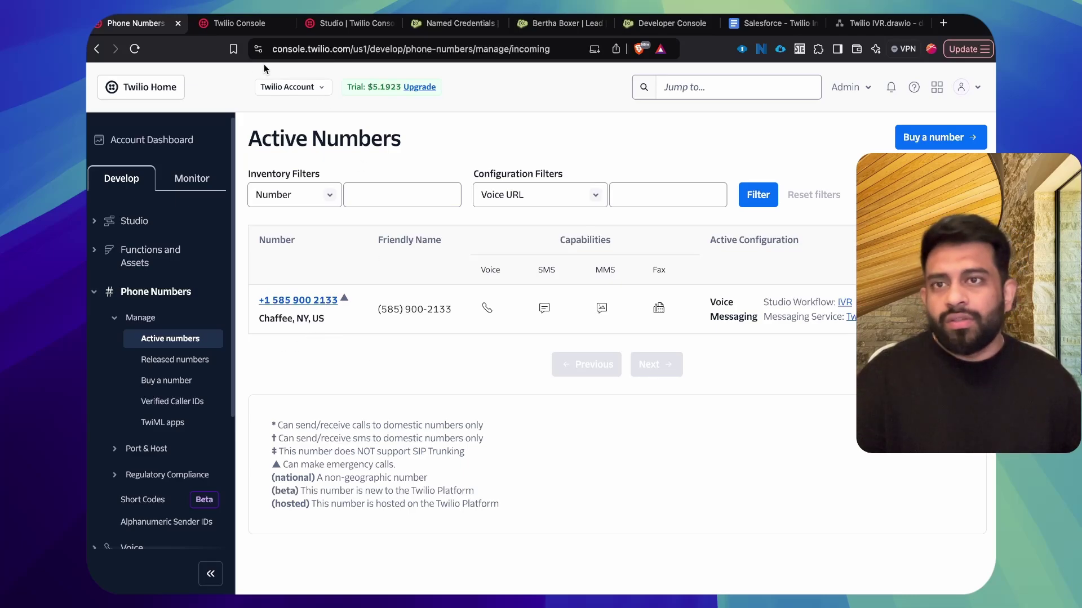
click(241, 23)
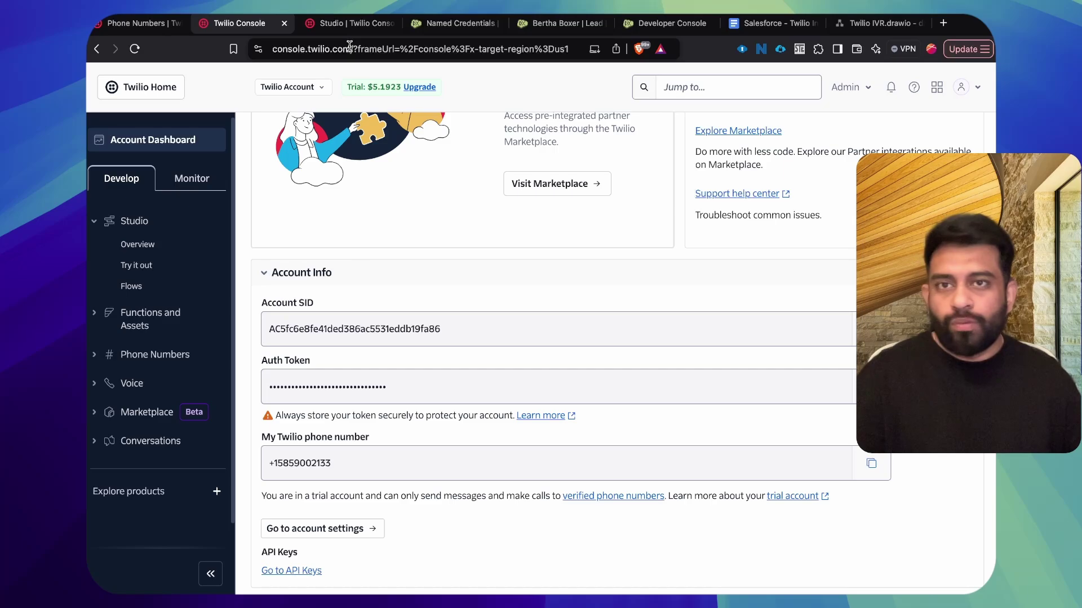
- View the Studio flows list with the IVR flow, then go to Salesforce's Named Credentials page
click(347, 32)
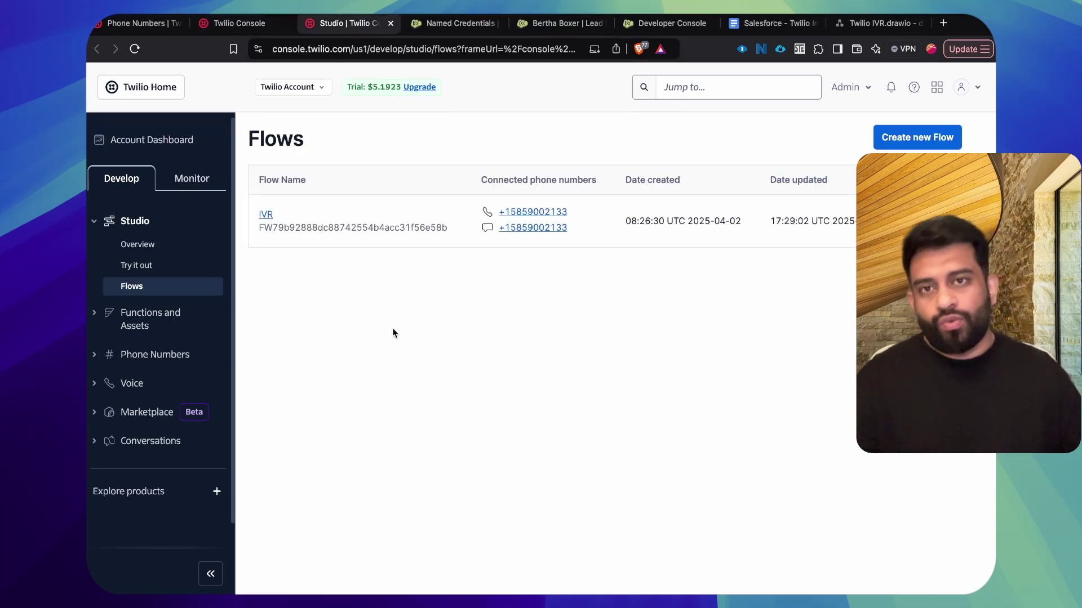
click(458, 23)
click(512, 374)
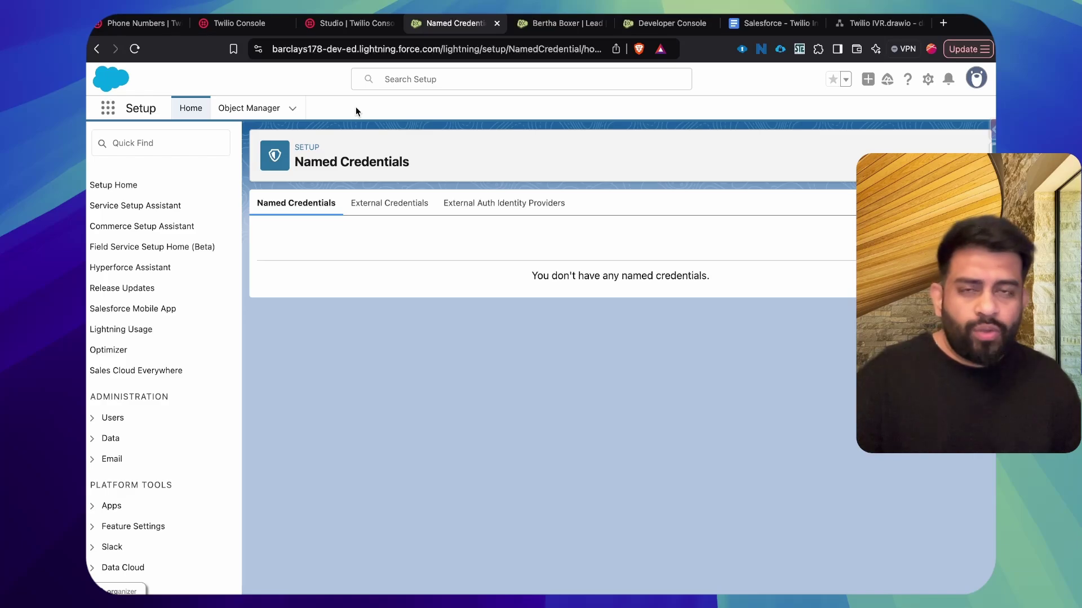
- Filter the Salesforce setup menu with Quick Find 'named c'
click(144, 141)
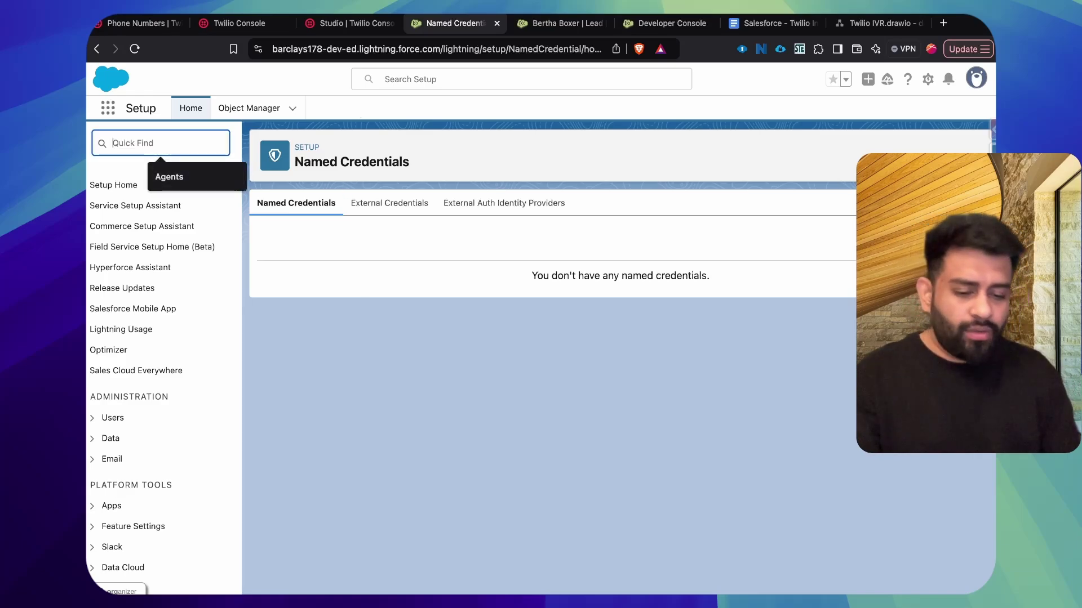
text(nama)
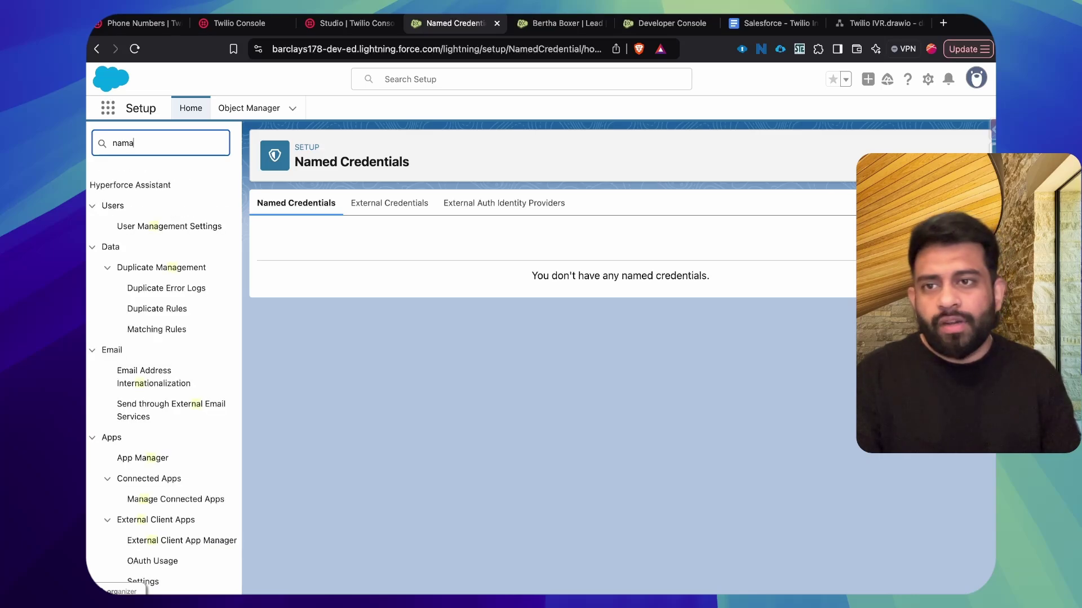
key(BackSpace)
text(ed c)
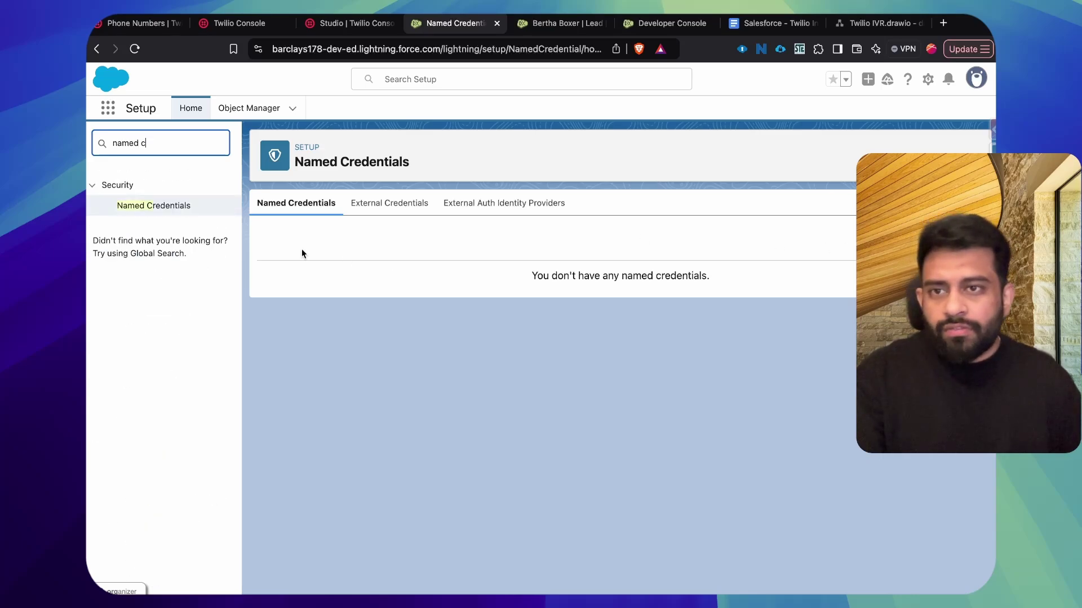
- Check the external and named credentials task in the plan's Action items, then return
click(772, 24)
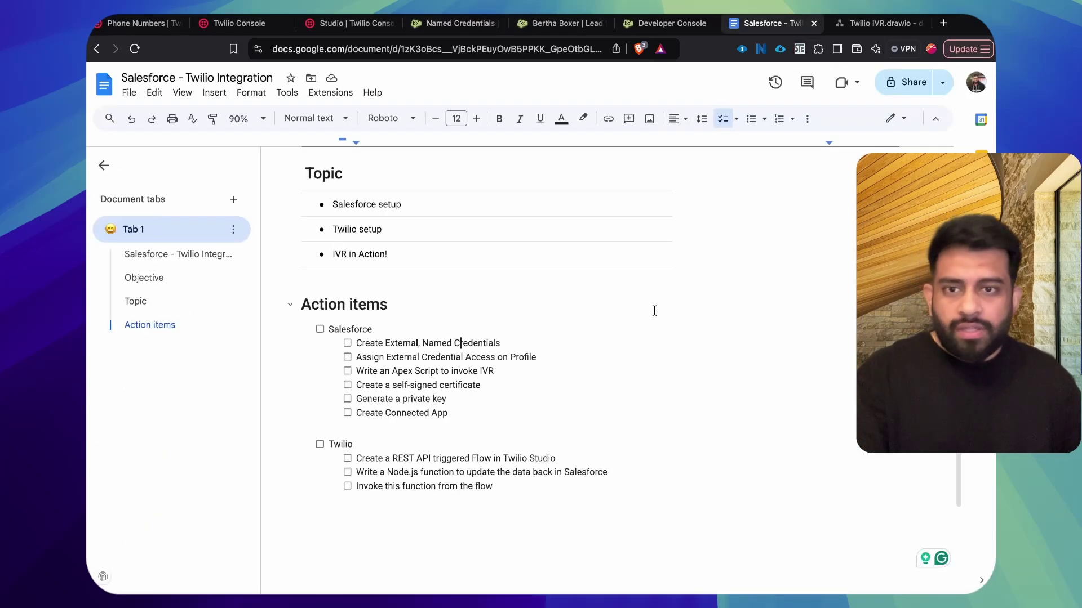
drag(327, 304, 383, 304)
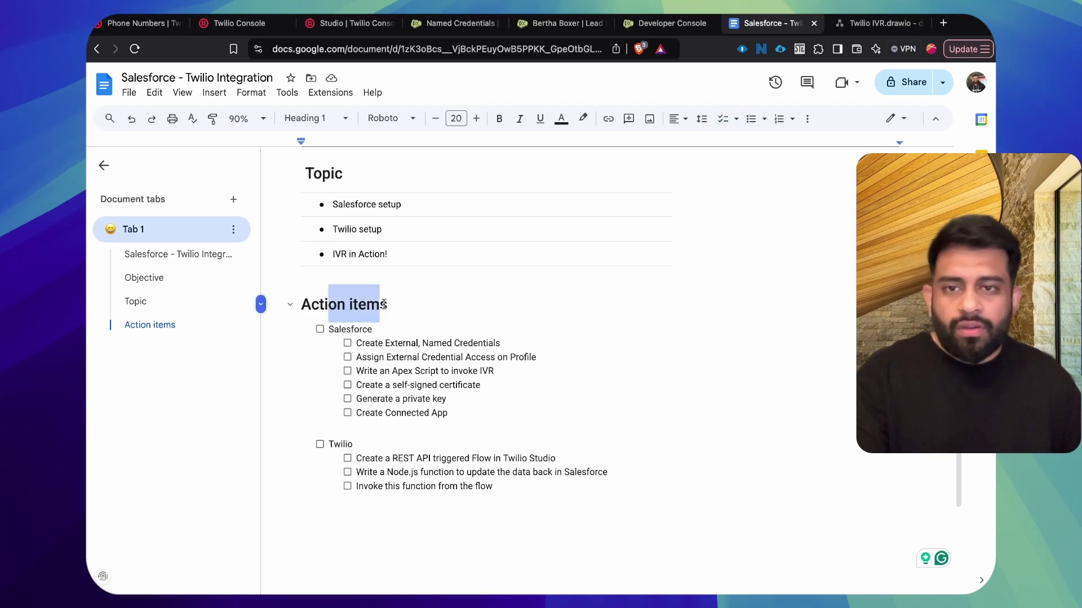
drag(365, 344, 427, 344)
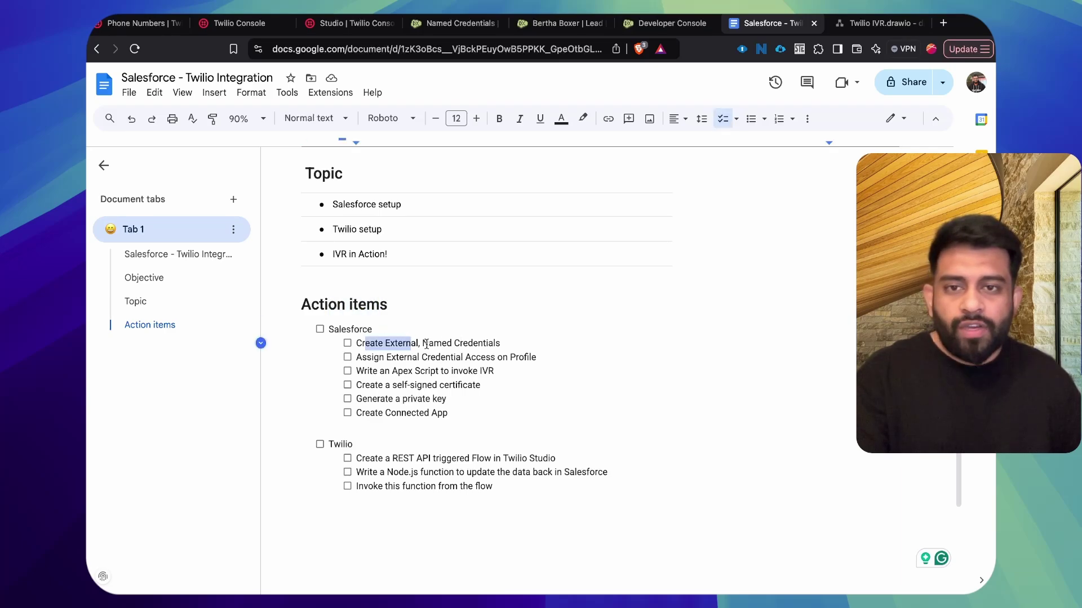
click(454, 344)
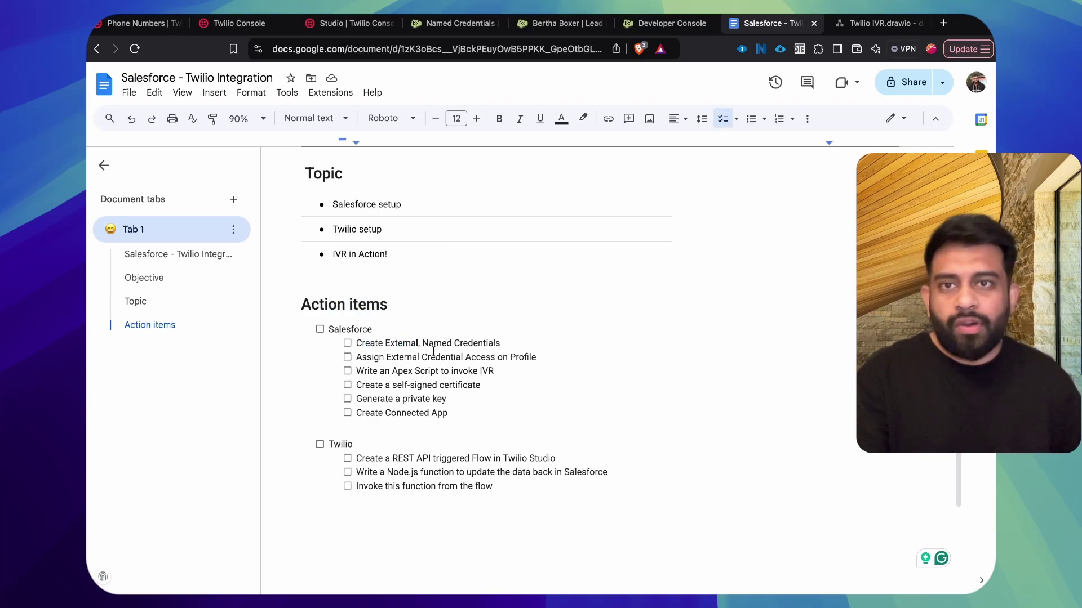
click(450, 32)
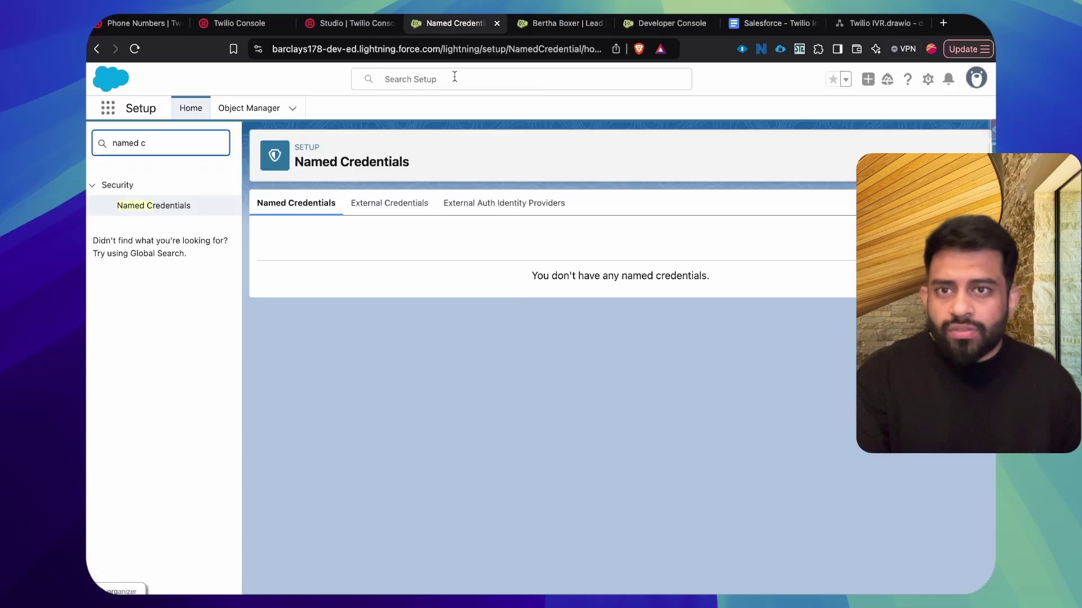
- Save a new external credential labelled 'Twilio IVR', named Twilio_IVR, using Basic Authentication
click(387, 202)
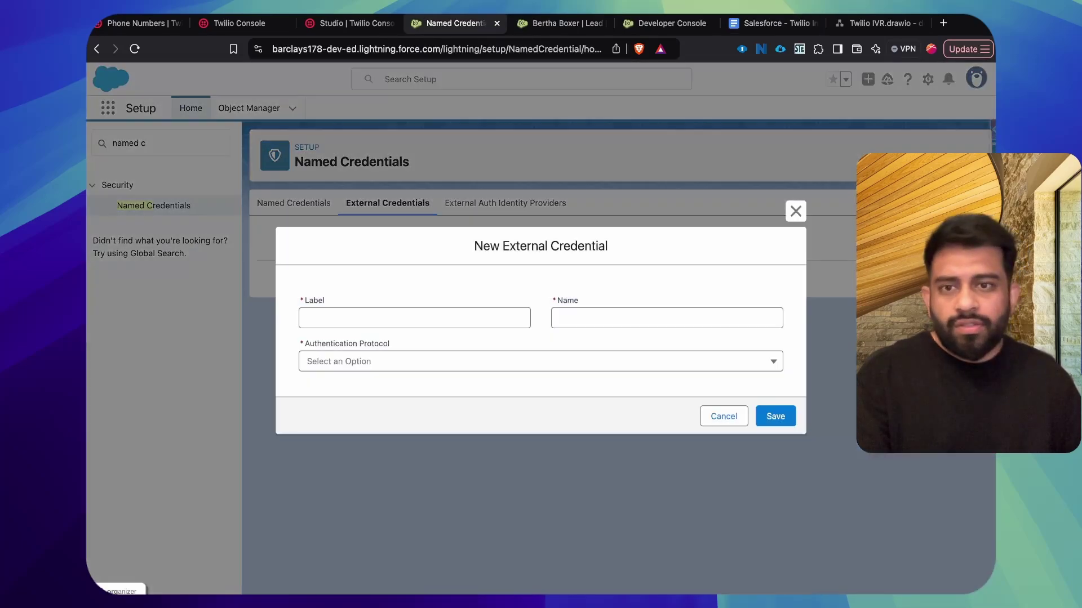
click(416, 314)
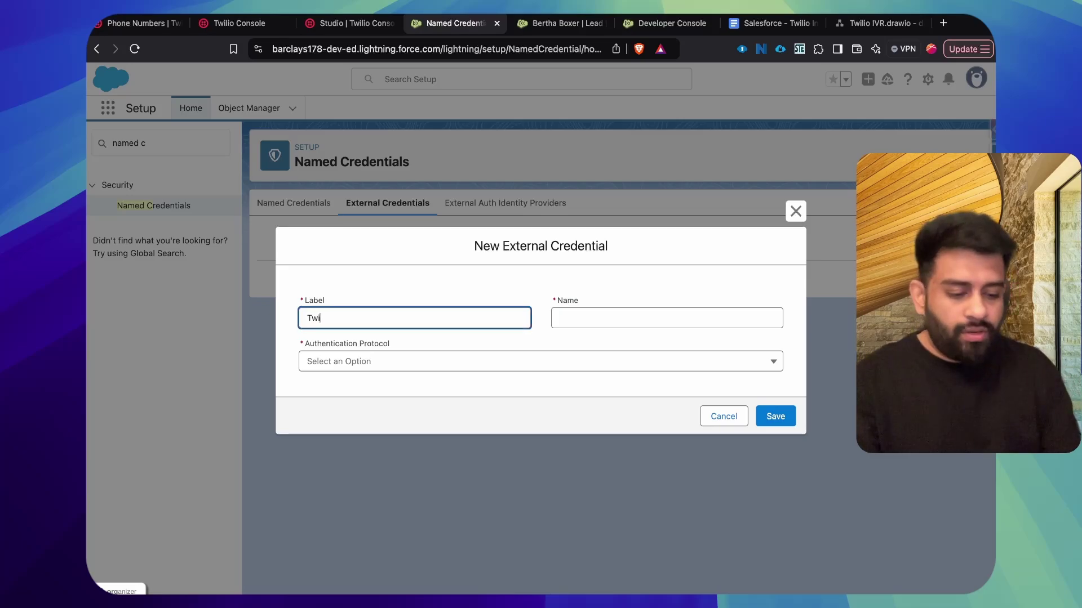
text(Twilio IVR)
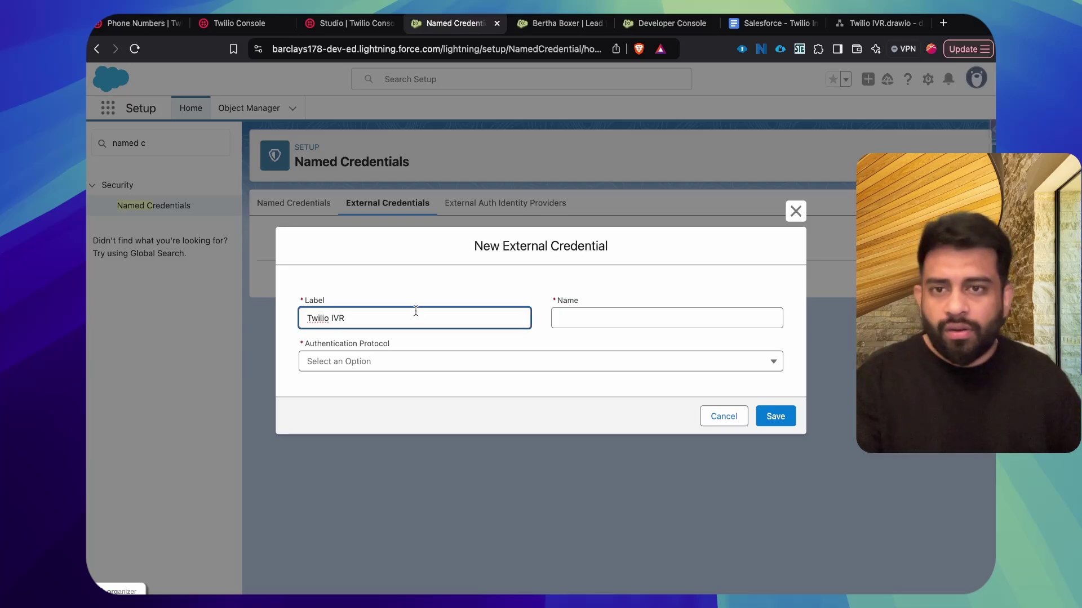
drag(416, 310, 307, 315)
key(super+c)
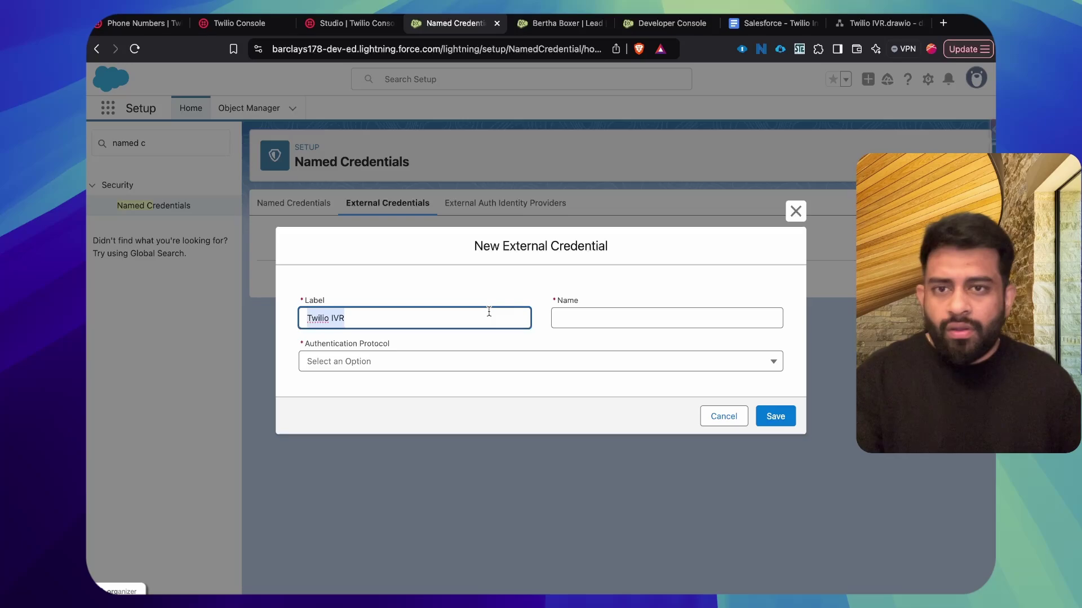
click(588, 319)
key(super+v)
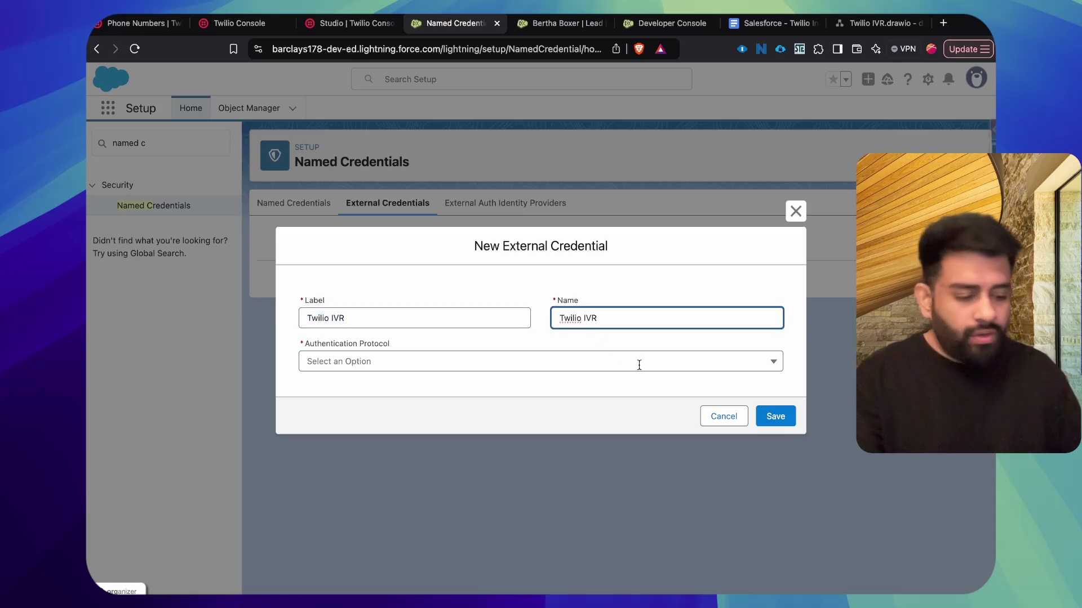
click(442, 363)
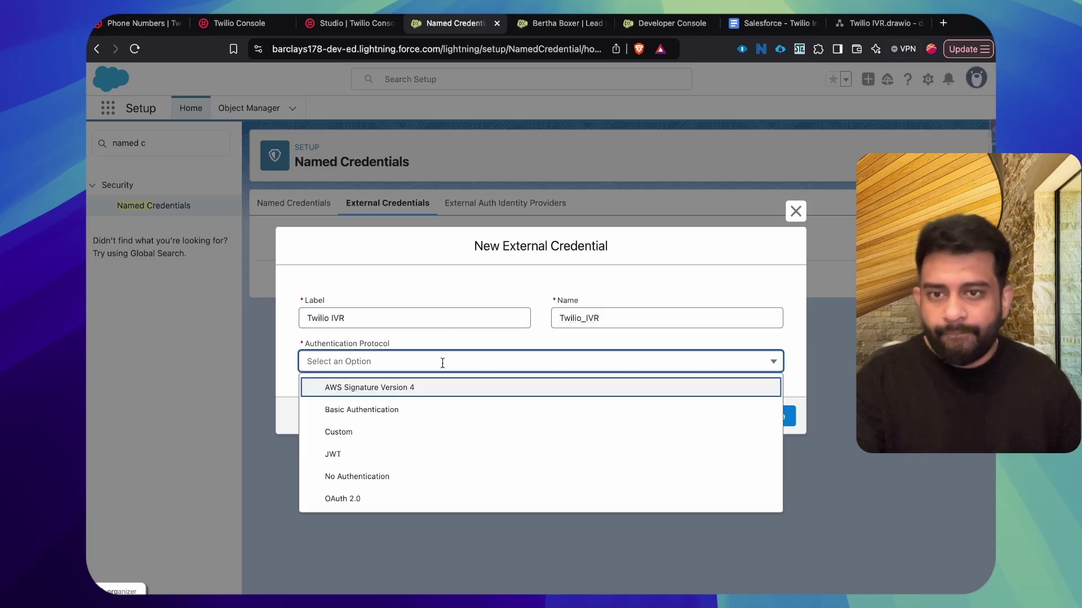
click(438, 411)
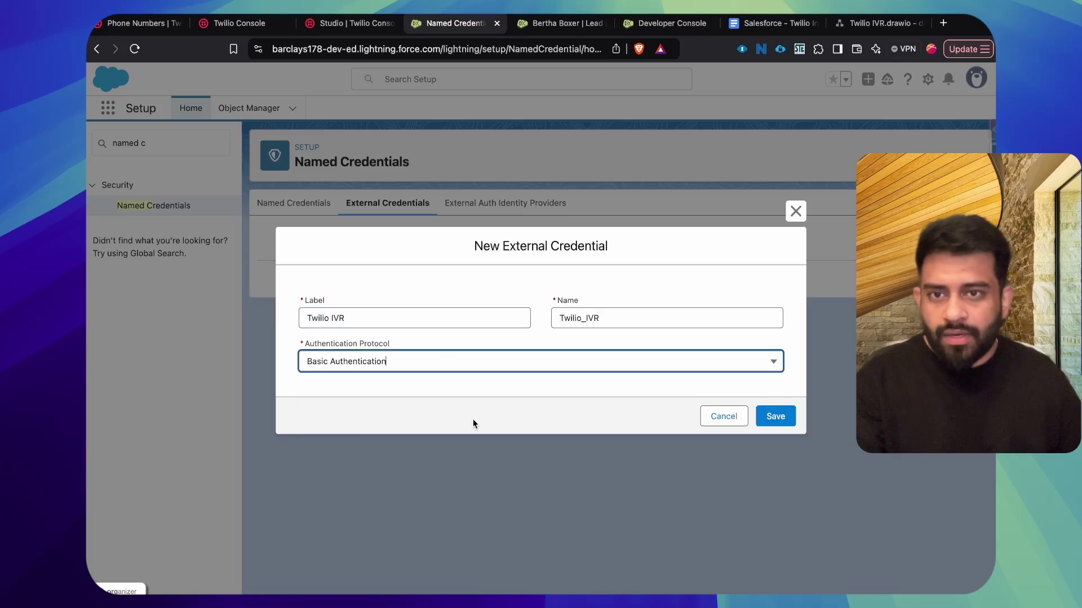
click(770, 417)
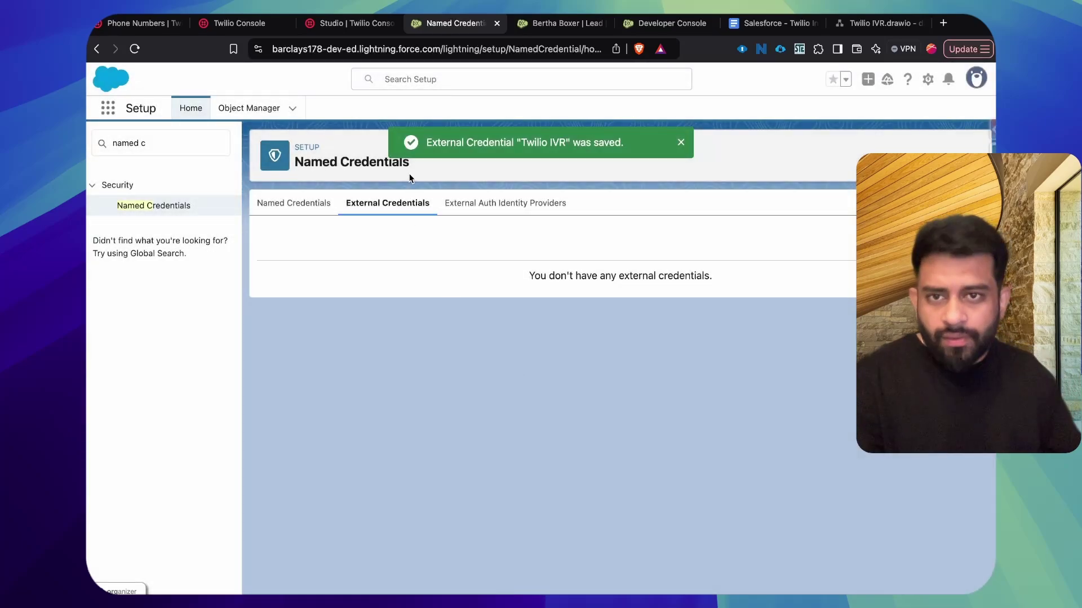
- Start a new principal with parameter name Twilio_IVR_Principal
scroll(471, 320, down, 5)
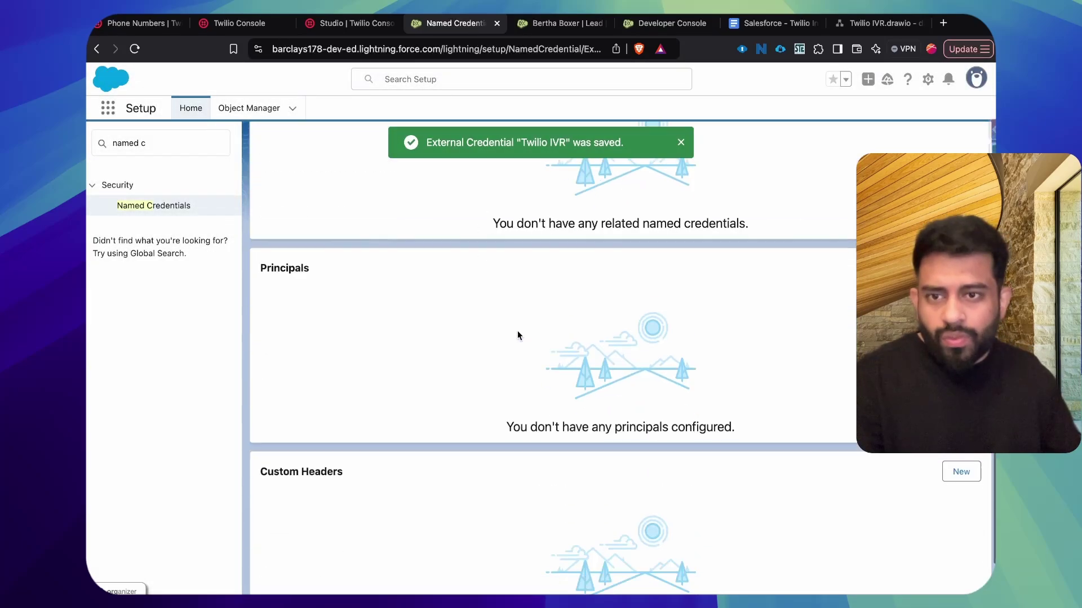
click(961, 268)
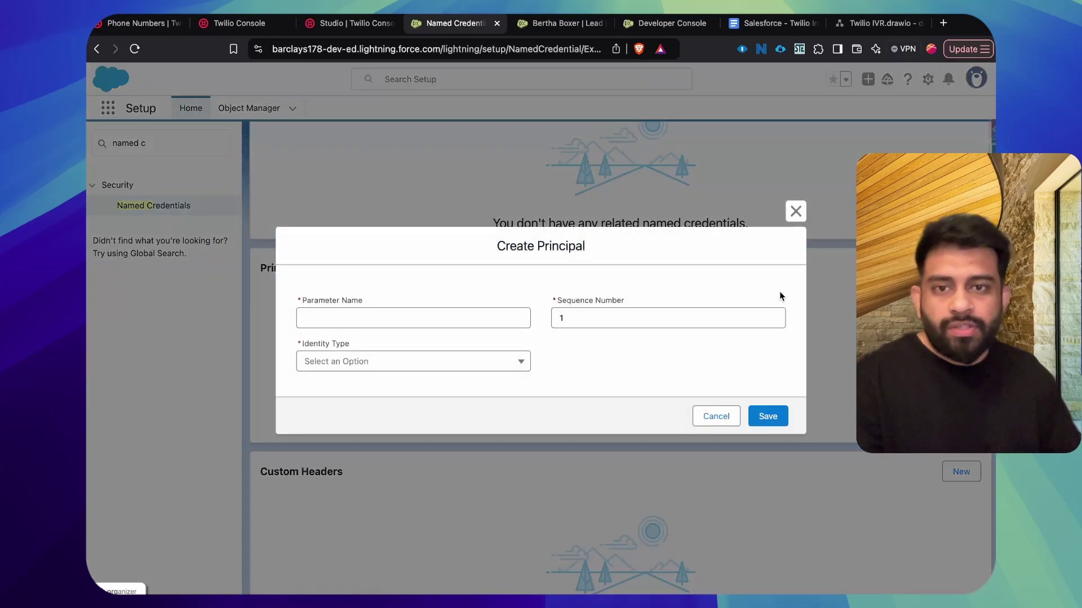
click(442, 317)
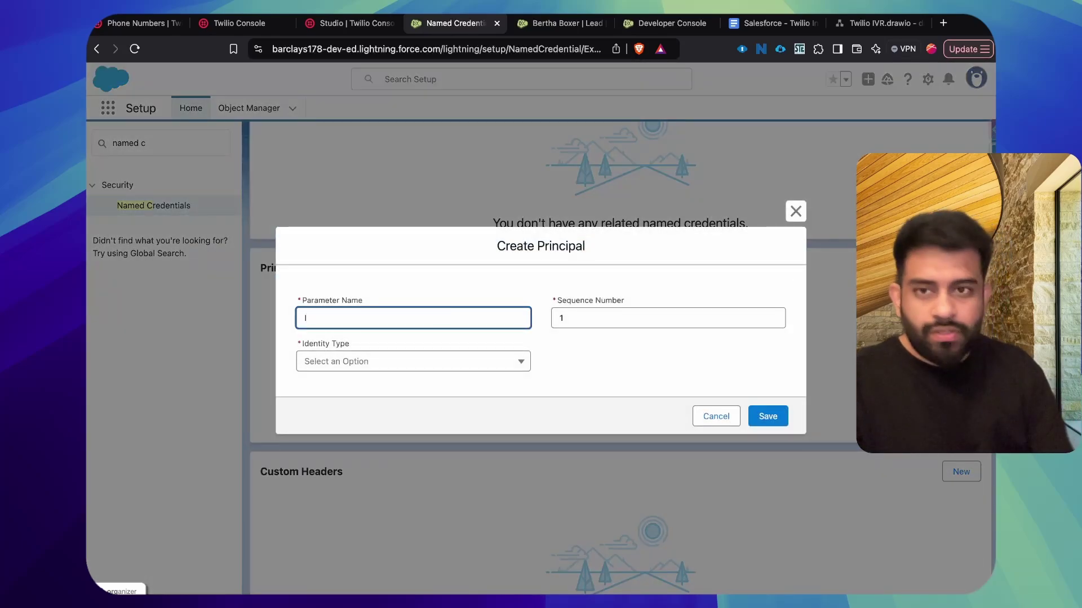
text(Twilio )
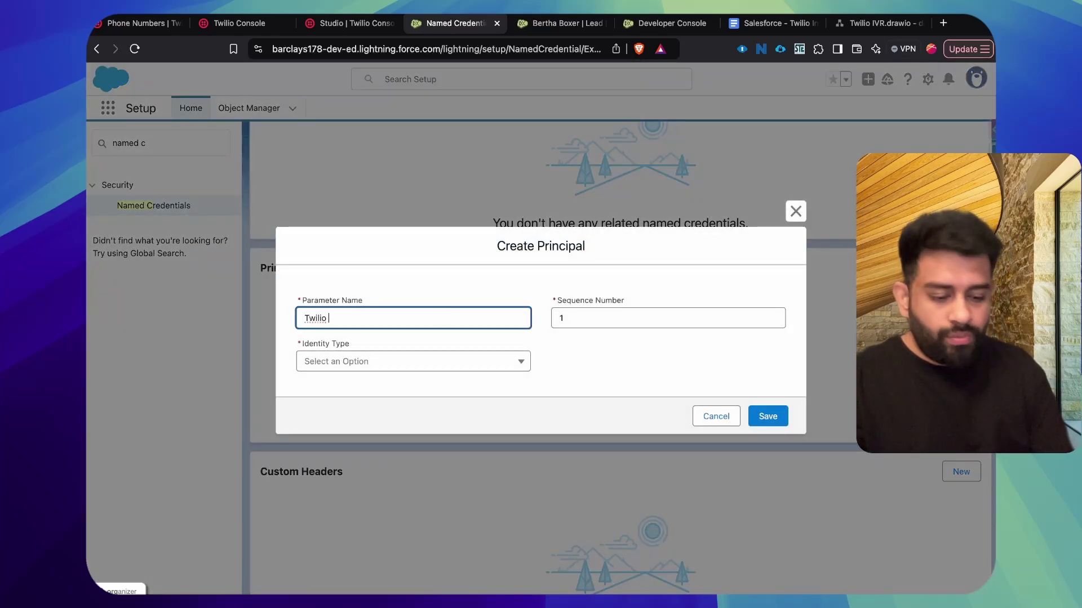
text(IVR Principal)
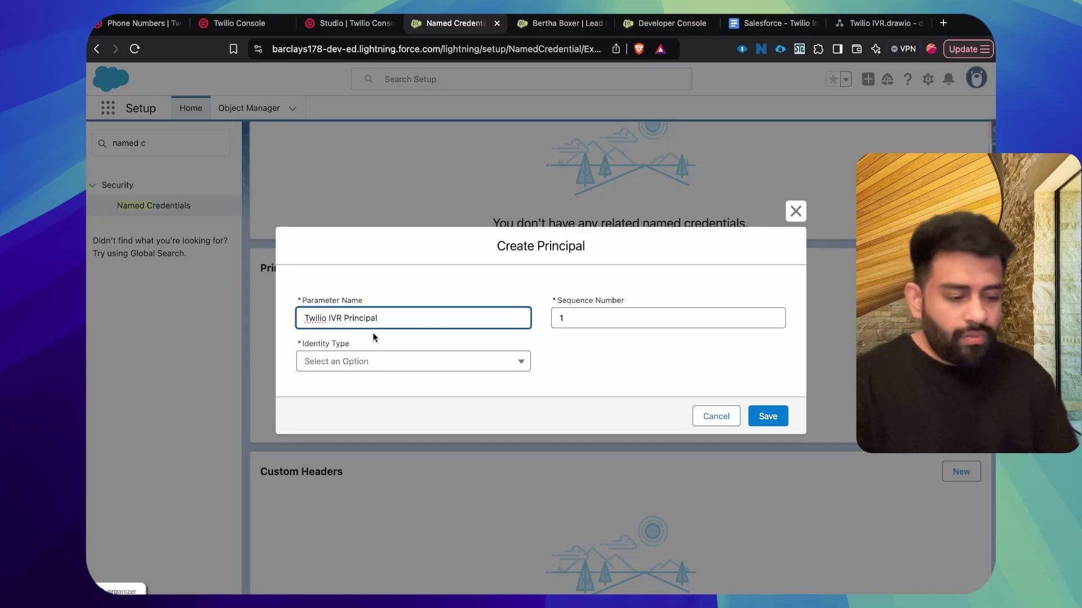
key(BackSpace)
text(_)
click(345, 319)
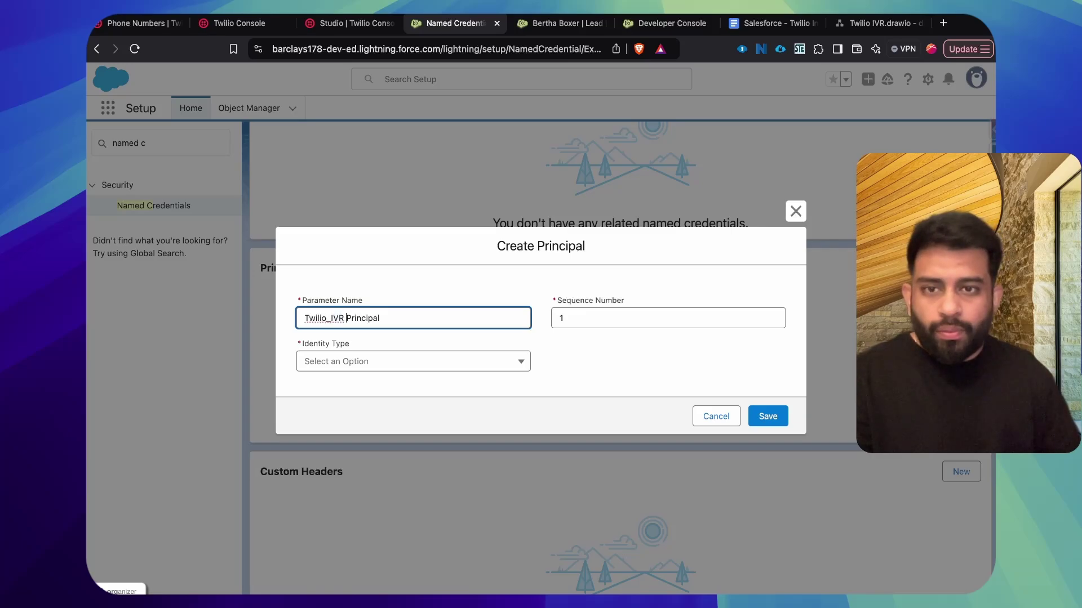
key(BackSpace)
text(_)
- Set the identity type to Named Principal, then go to the Twilio account dashboard
click(358, 364)
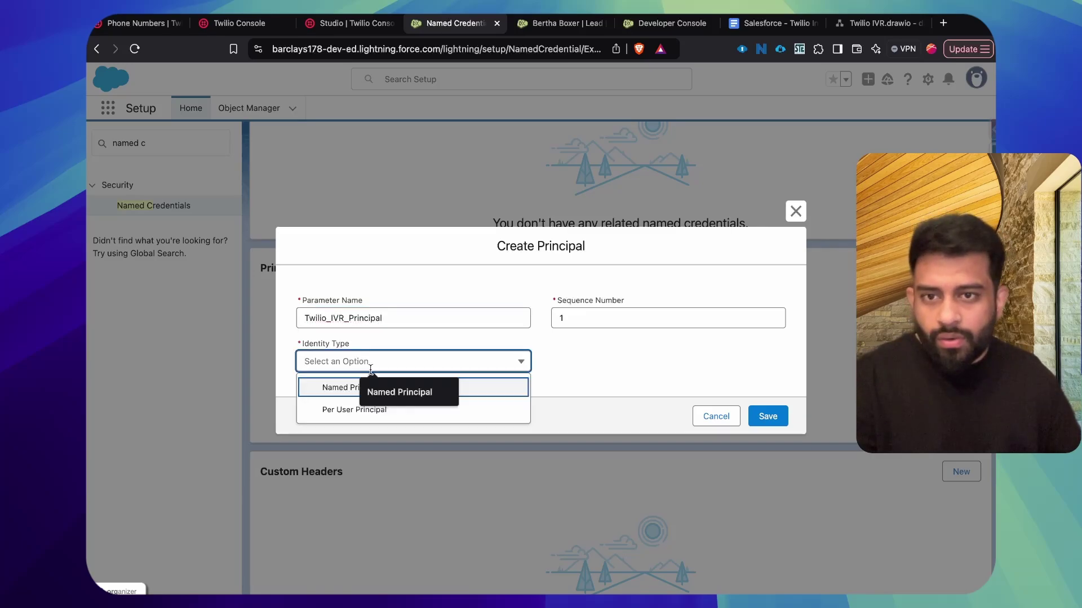
click(369, 382)
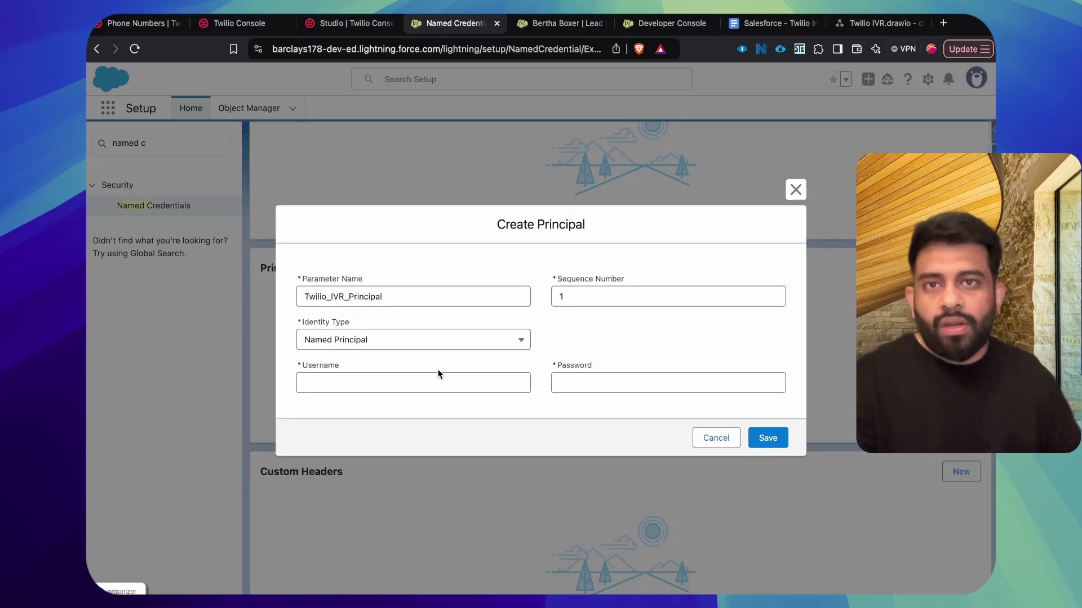
click(344, 34)
click(252, 28)
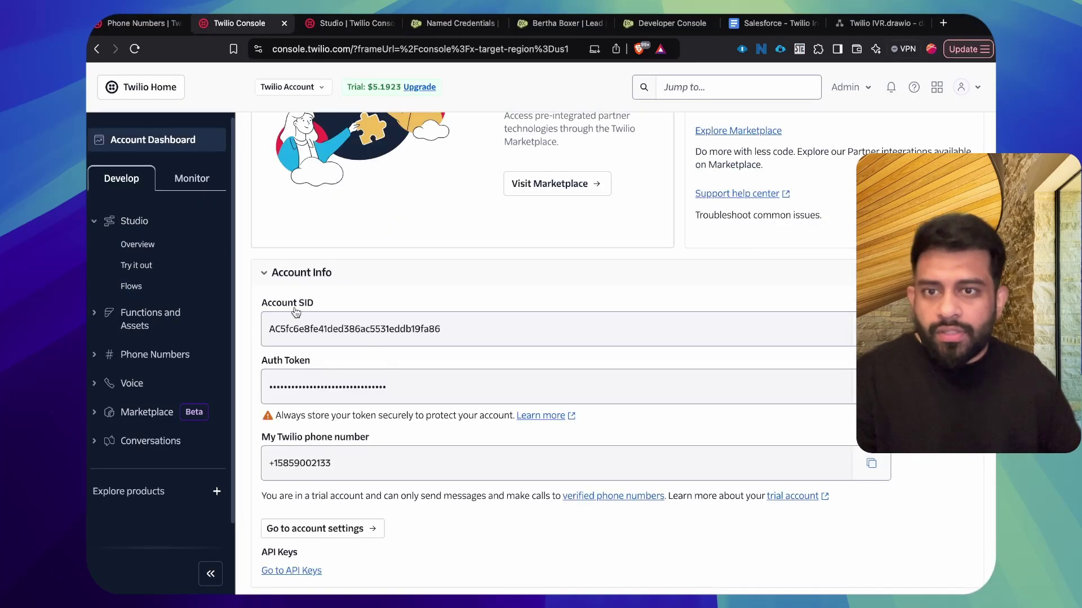
- Copy the Twilio Account SID into the principal's Username field
drag(258, 304, 357, 306)
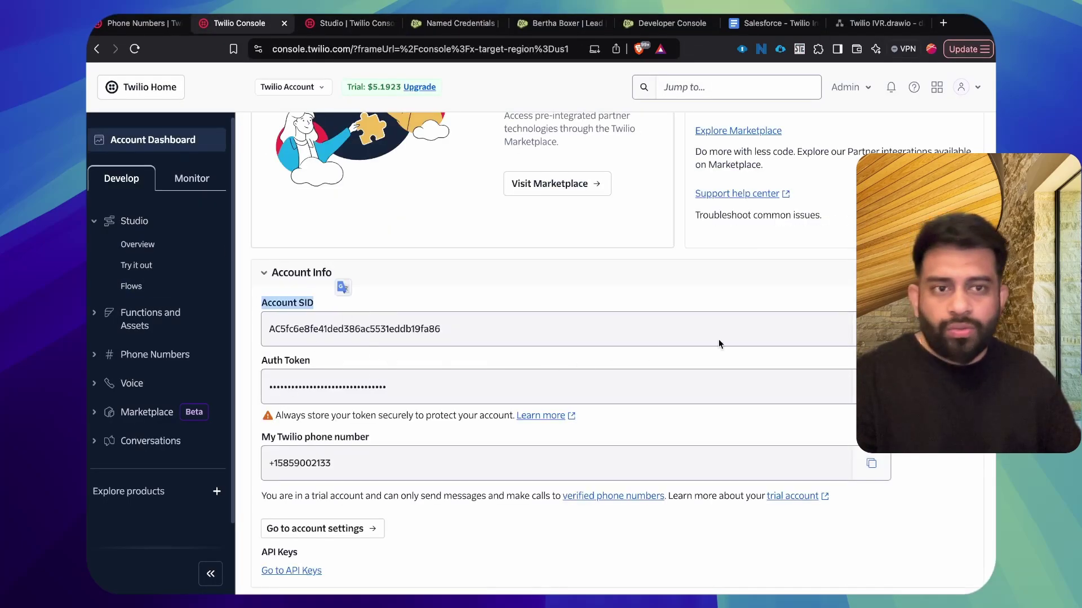
click(827, 330)
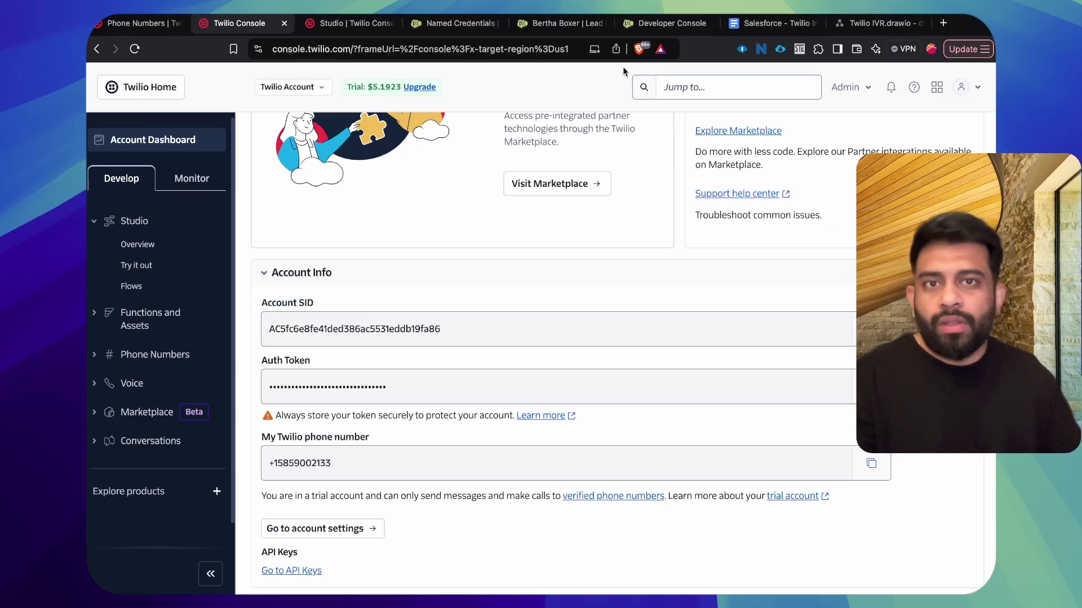
click(489, 32)
click(373, 383)
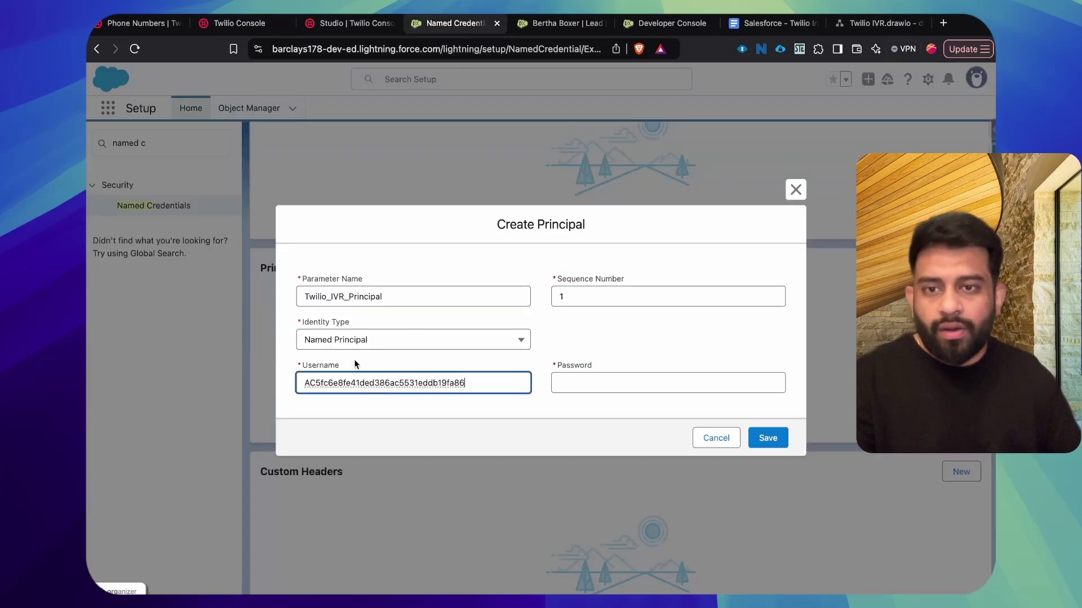
- Paste the Twilio Auth Token as the principal's password and save it
click(251, 26)
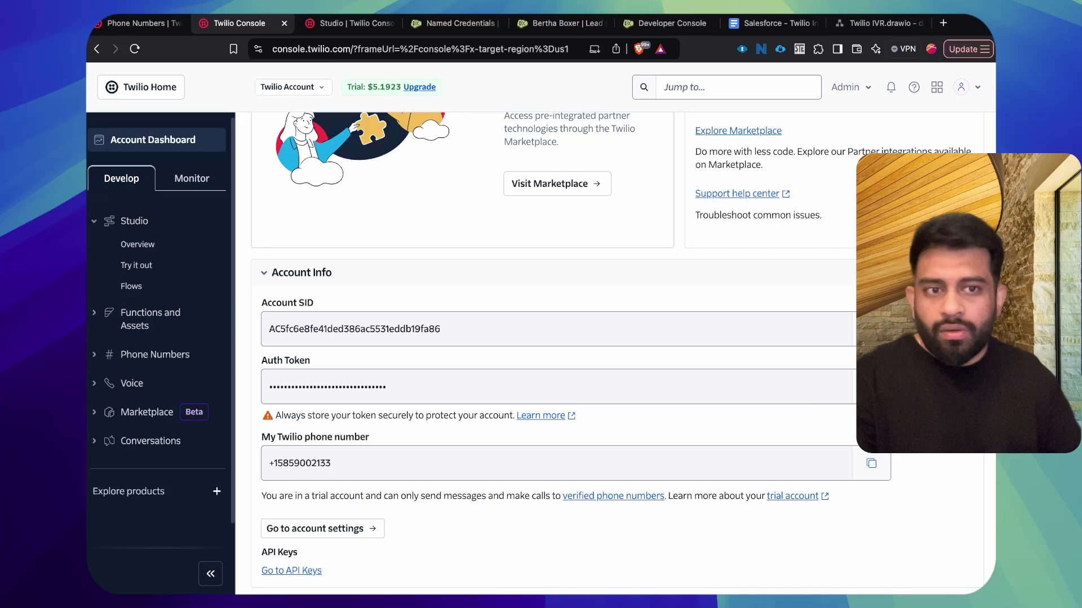
click(871, 386)
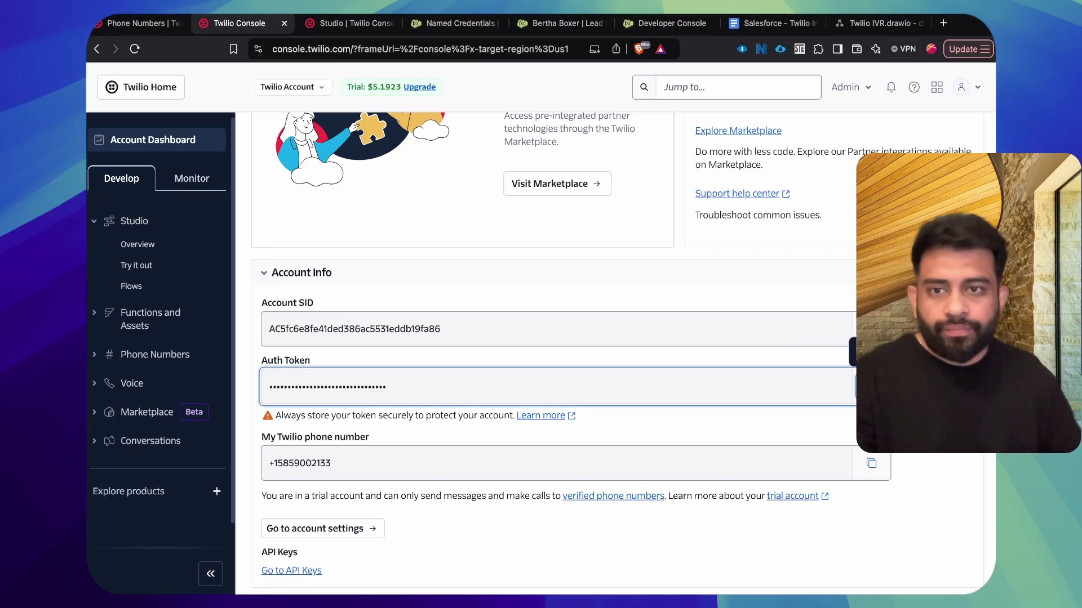
click(434, 25)
click(597, 386)
key(super+v)
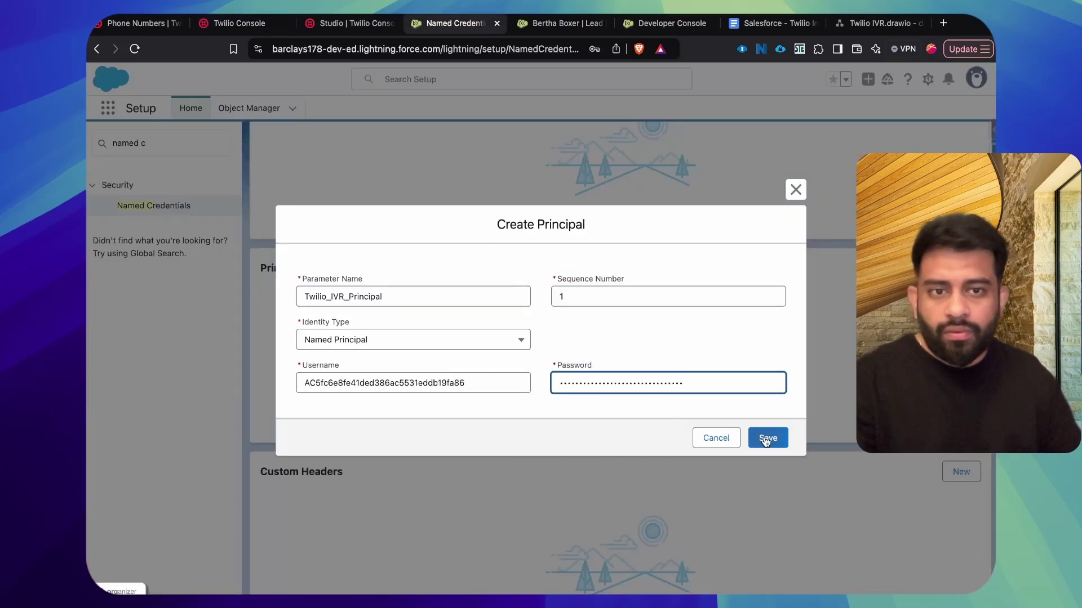
click(767, 439)
- Confirm Twilio_IVR_Principal shows Configured, sort by username, and open then cancel Edit Principal
scroll(651, 344, down, 4)
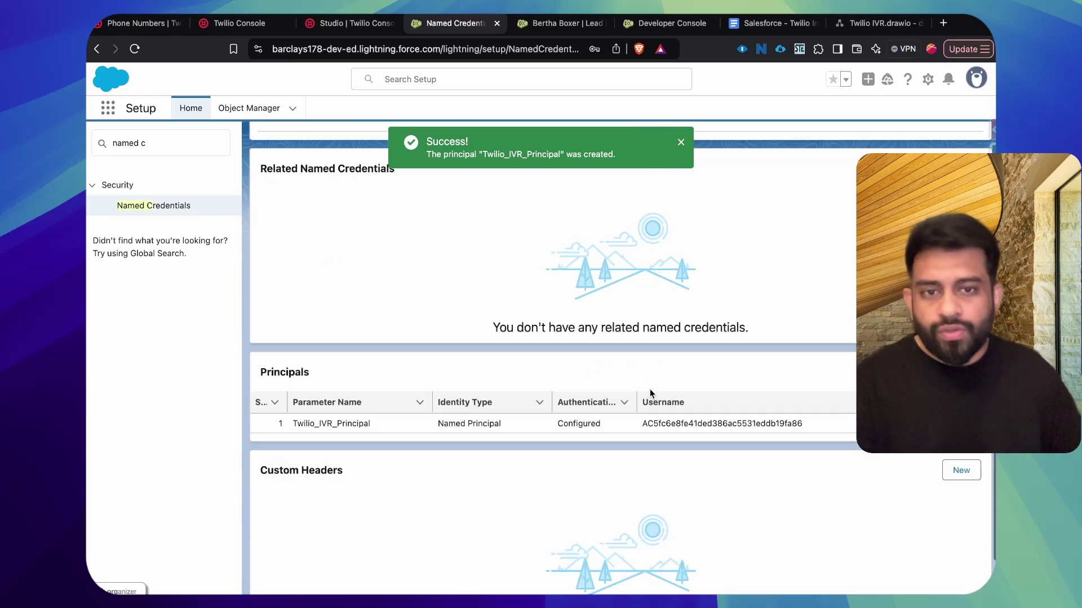
drag(556, 423, 611, 427)
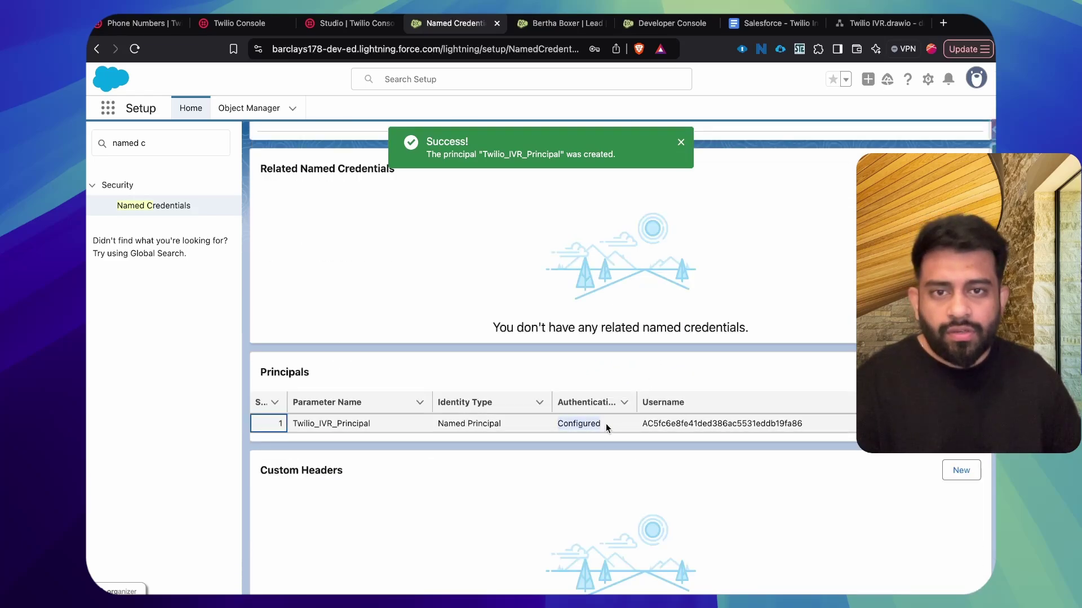
click(607, 427)
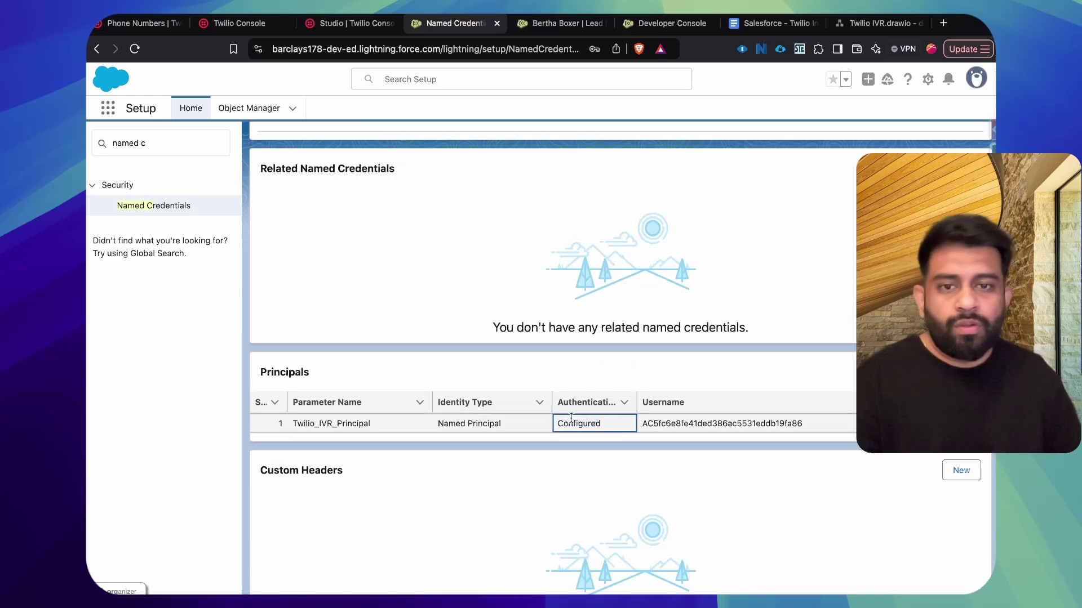
click(645, 374)
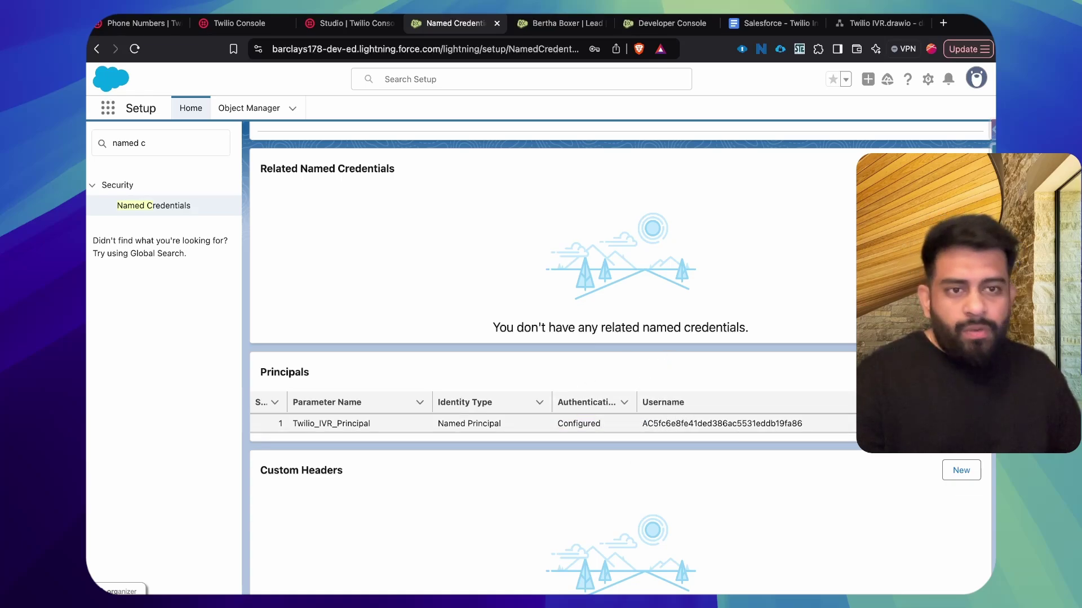
click(958, 445)
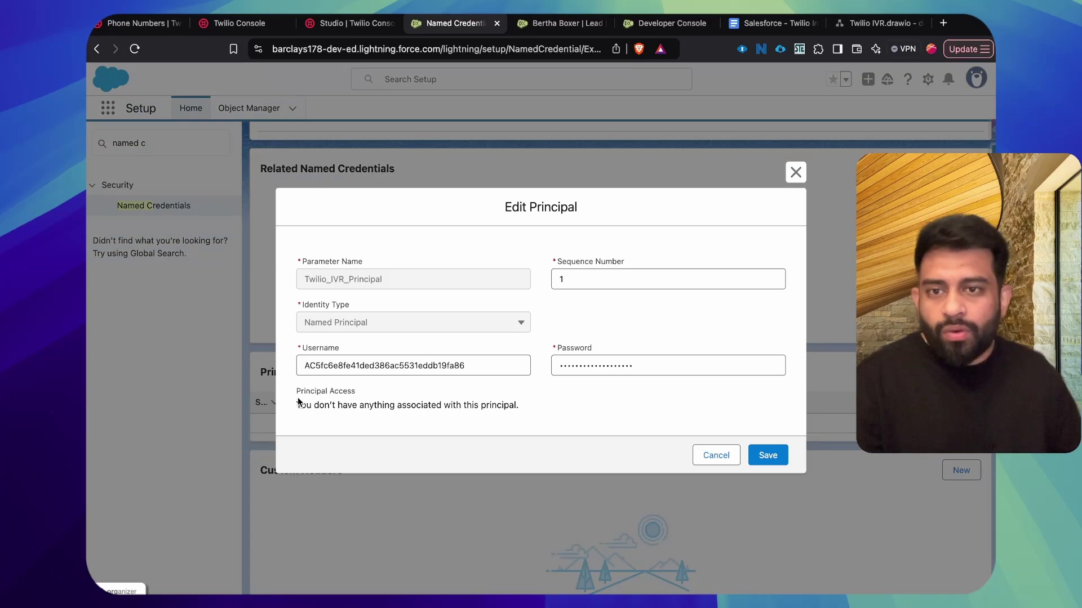
drag(308, 392, 367, 401)
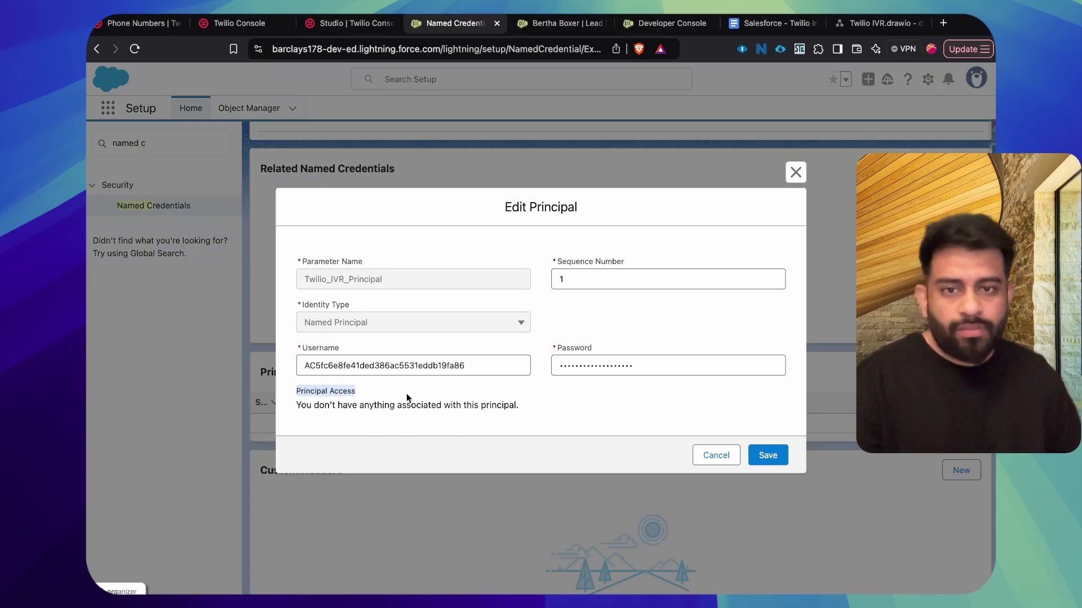
click(702, 455)
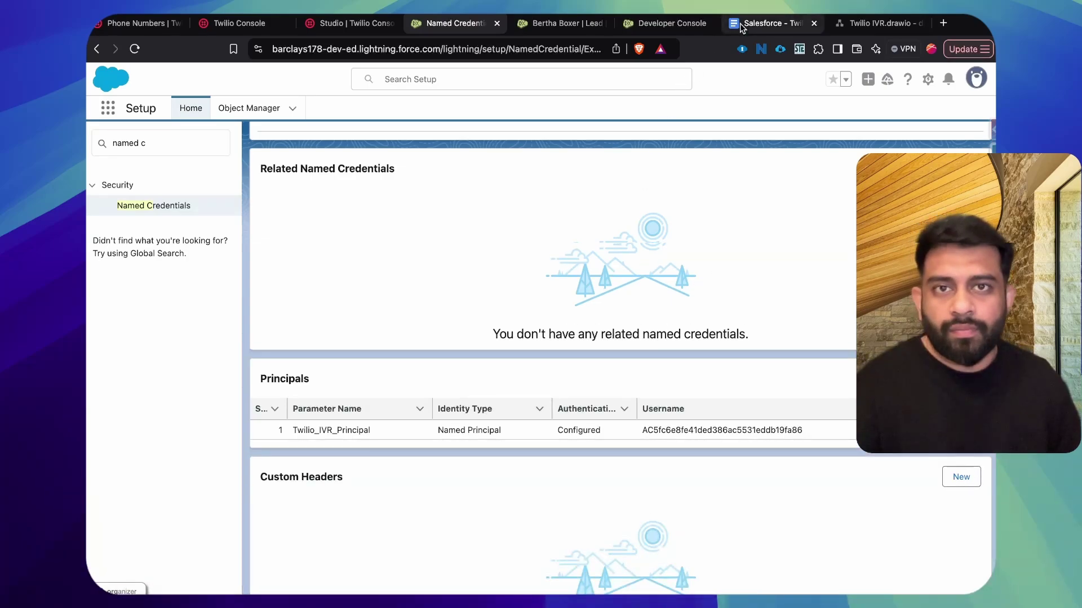
- On the admin's System Administrator profile, enable Twilio_IVR - Twilio_IVR_Principal principal access and save
click(514, 79)
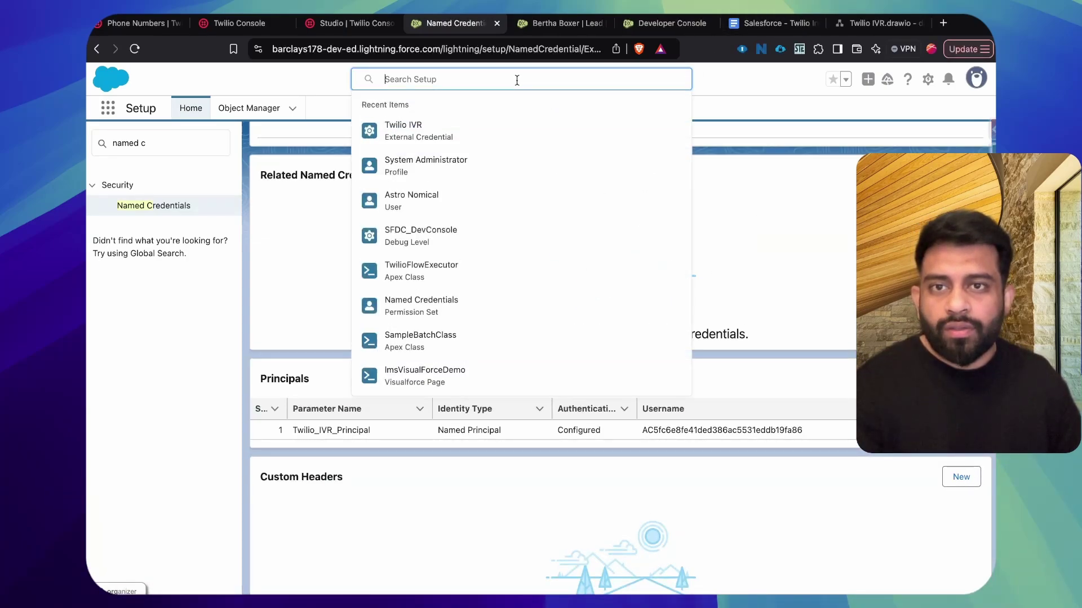
click(433, 206)
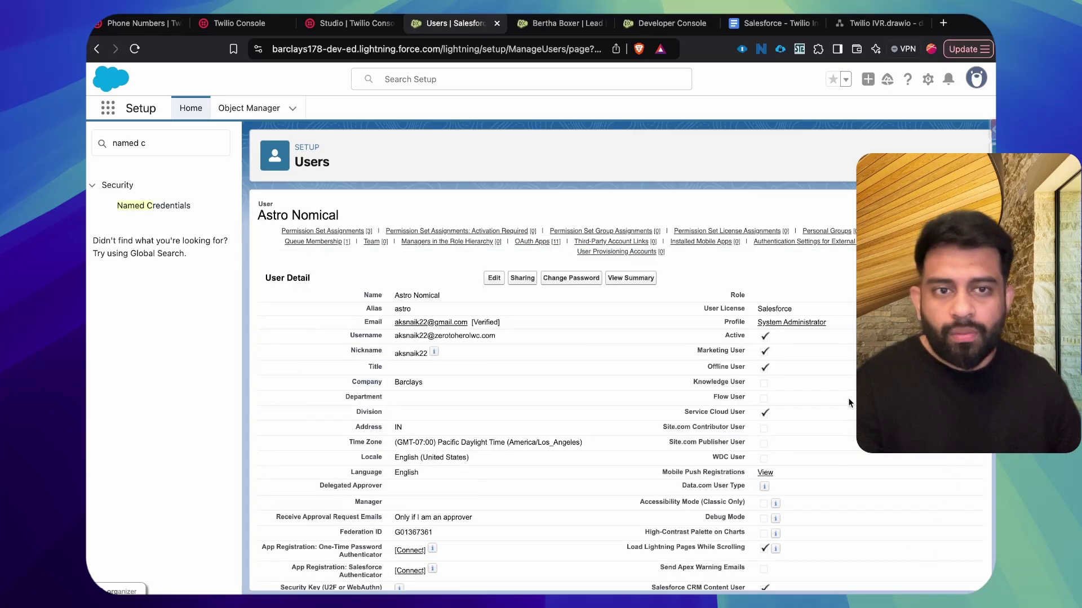
click(817, 323)
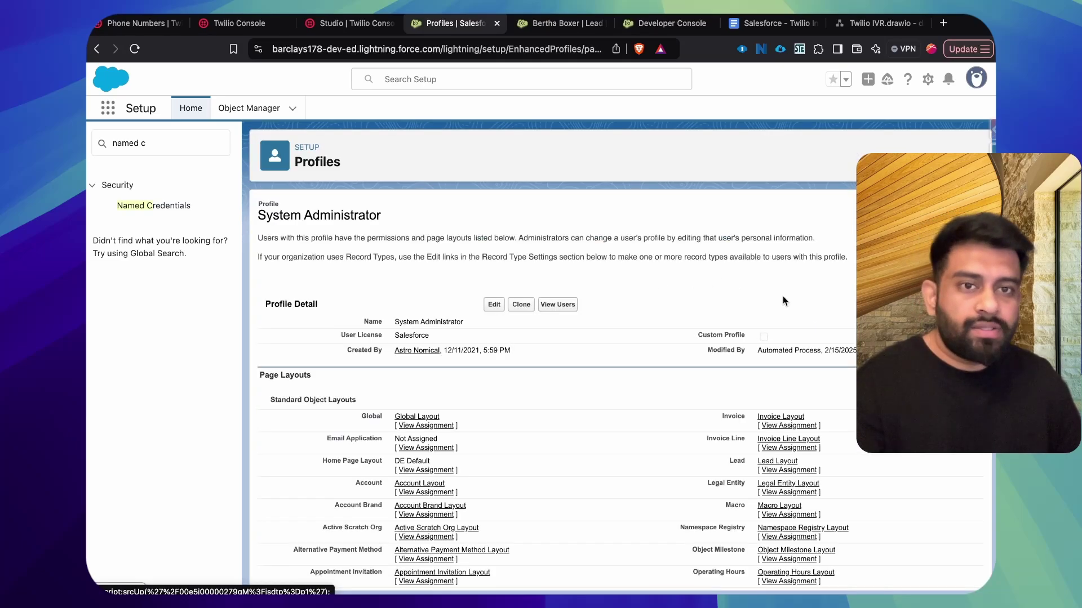
click(827, 288)
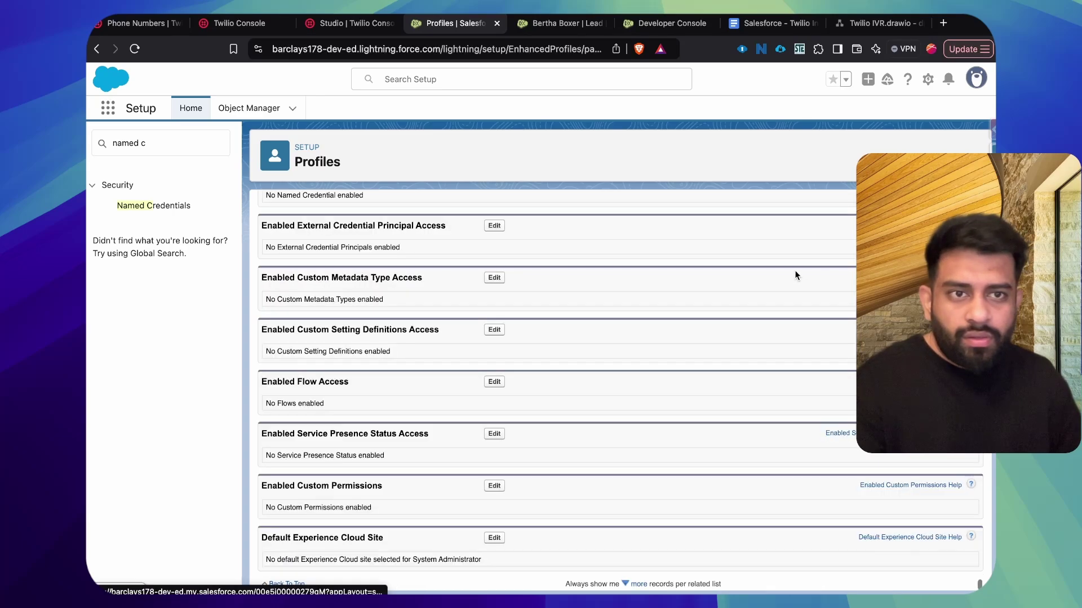
click(489, 226)
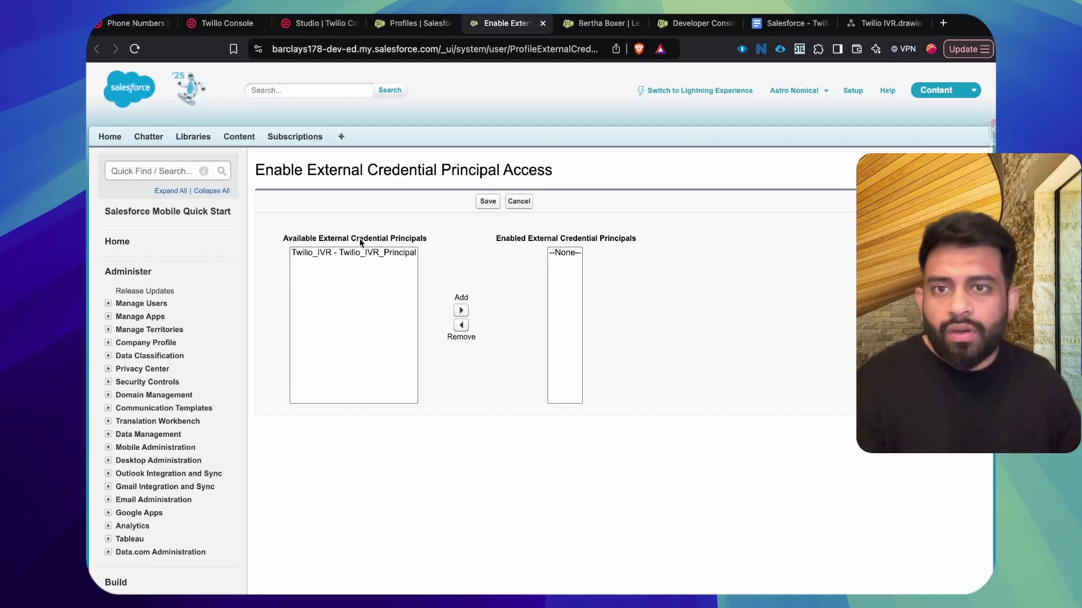
click(349, 253)
click(460, 311)
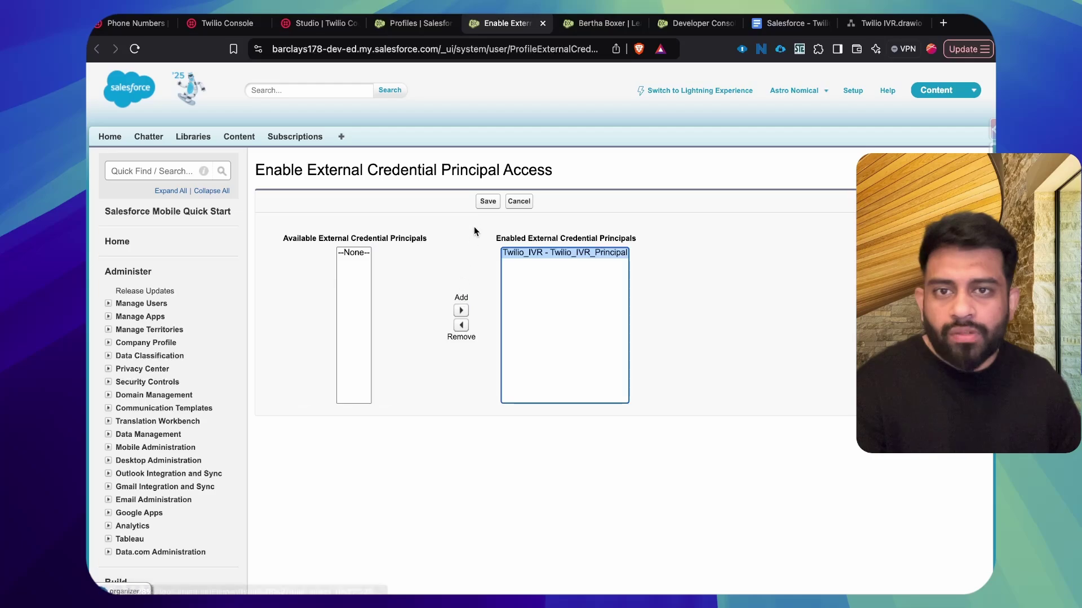
click(487, 202)
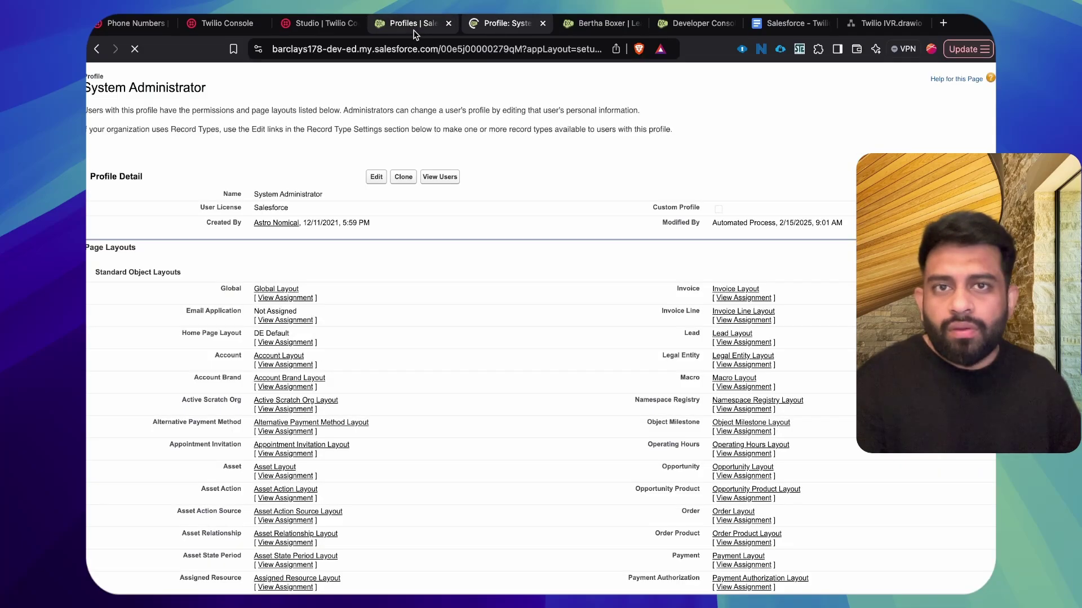
- Open the Twilio IVR external credential from the Named Credentials setup page
click(411, 23)
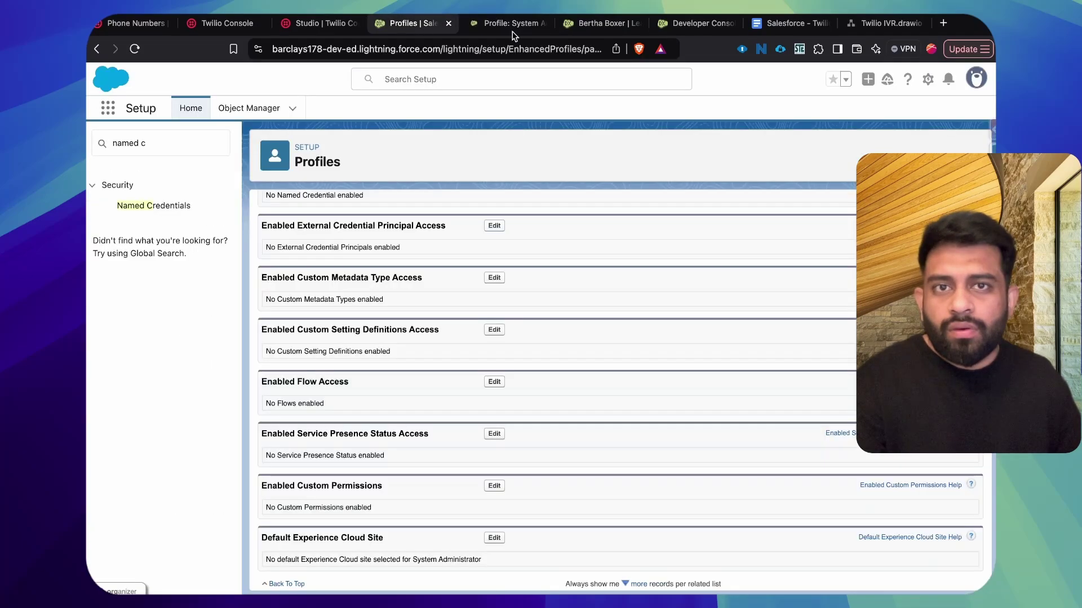
click(545, 24)
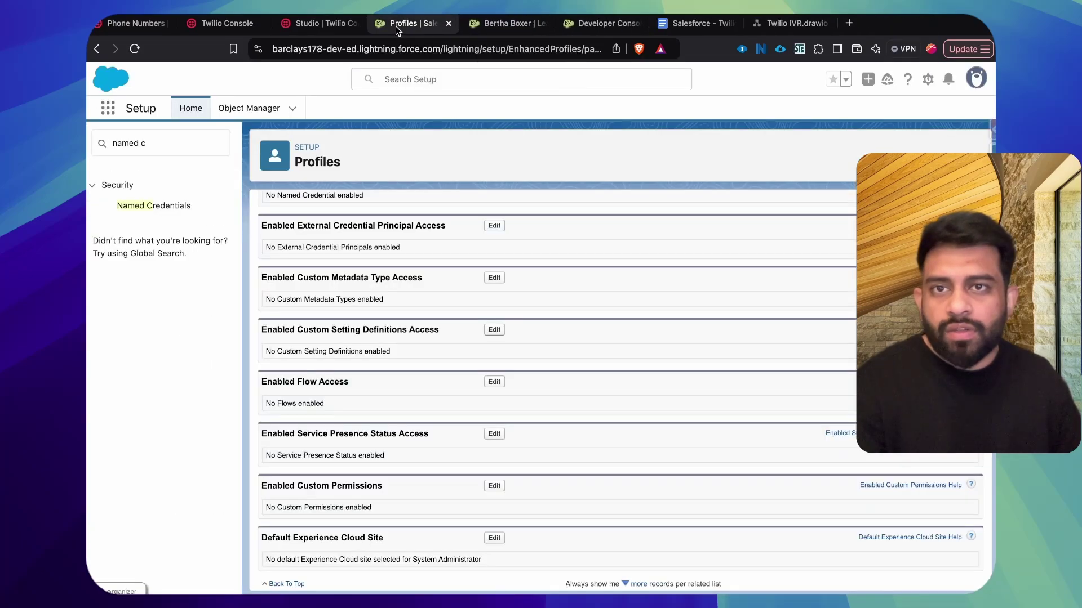
click(155, 205)
click(396, 218)
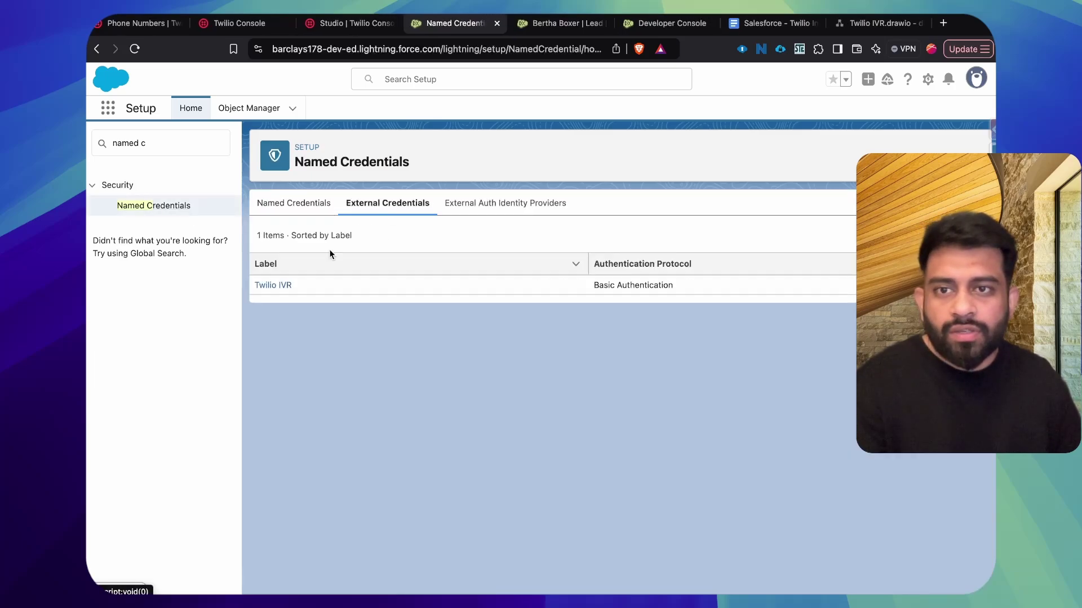
click(283, 283)
scroll(448, 457, down, 5)
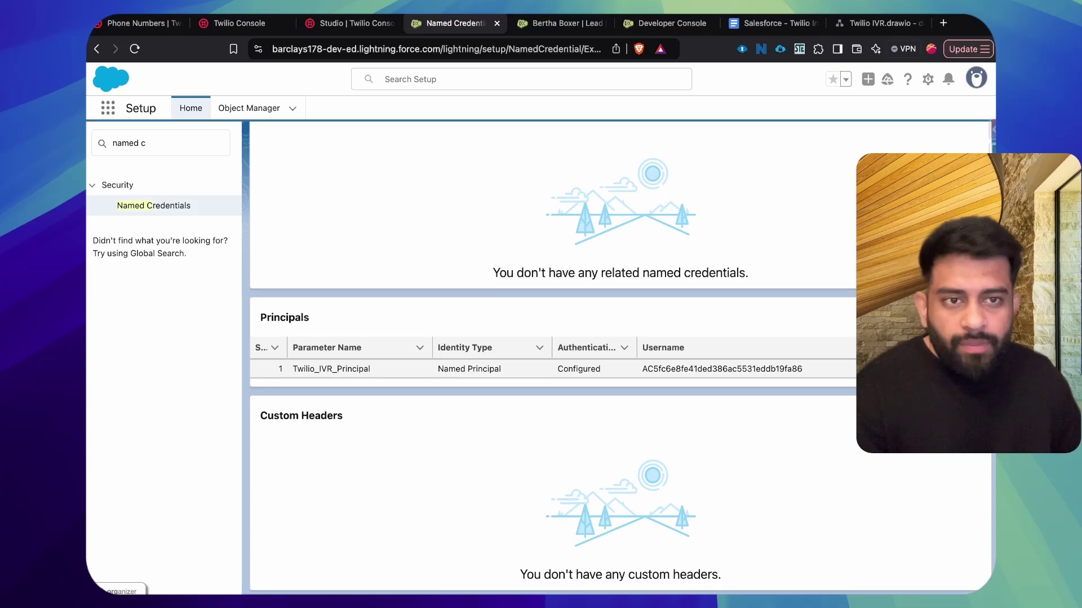
- Verify the principal's access includes System Administrator, then return to the Named Credentials list
click(500, 415)
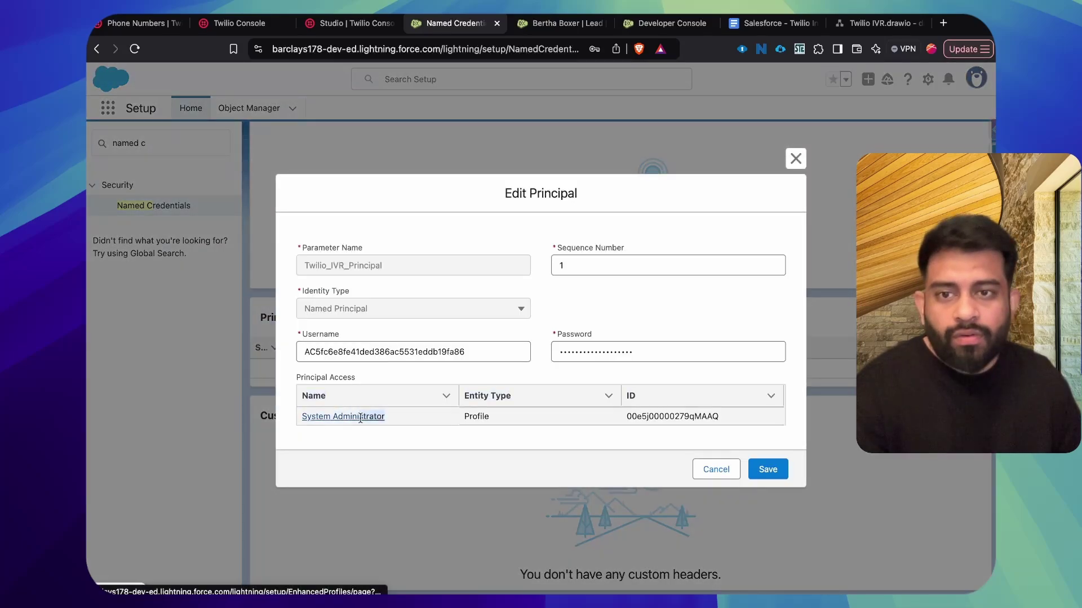
click(701, 470)
scroll(522, 376, up, 8)
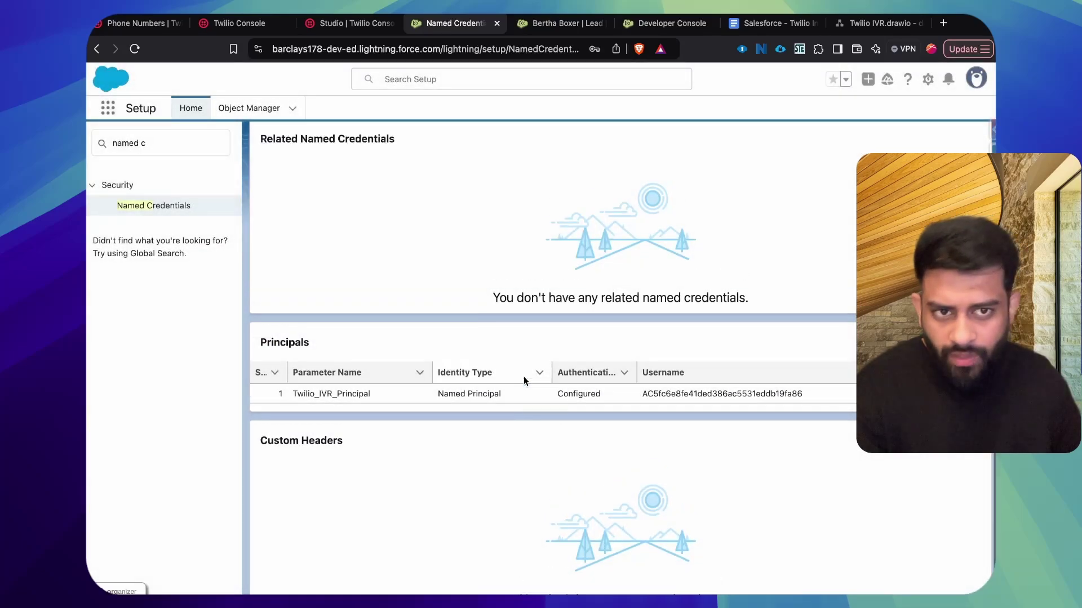
click(158, 207)
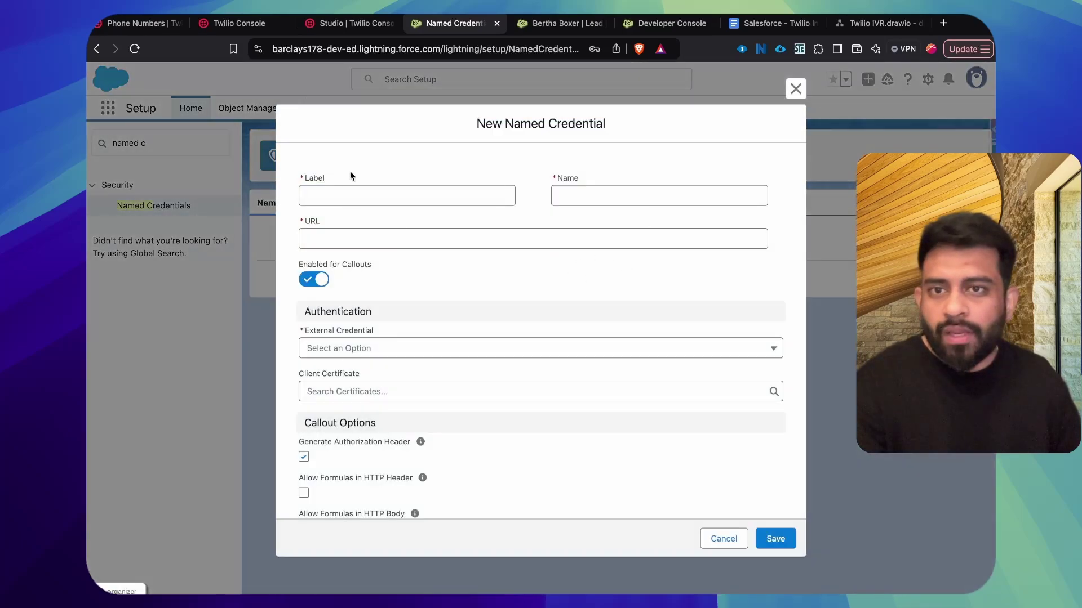
click(394, 196)
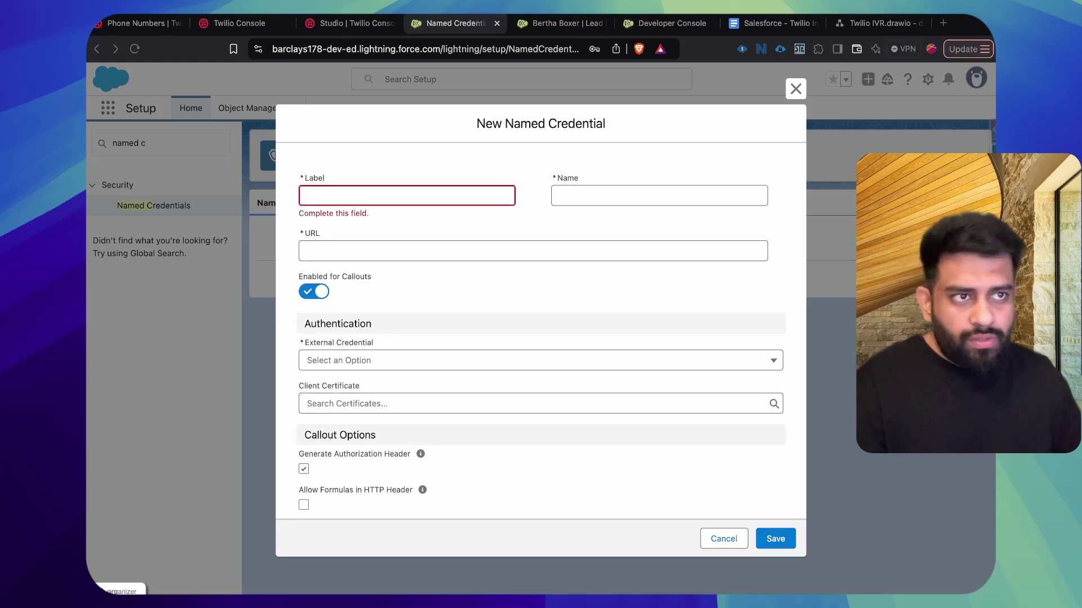
click(319, 249)
text(https://studio.twilio.com/)
click(362, 196)
text(Twi)
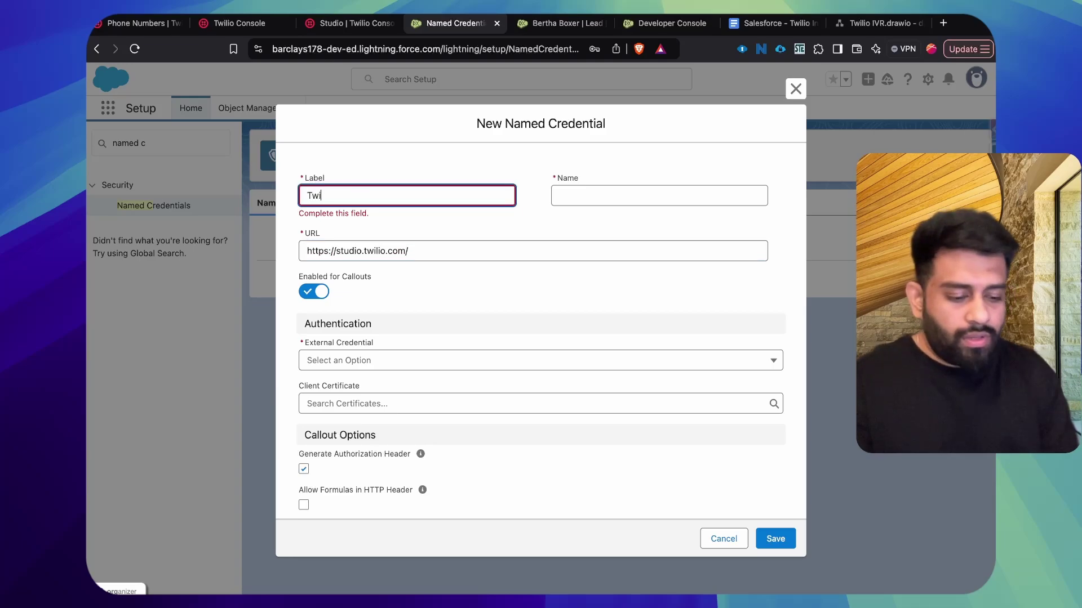
text(lio IVR)
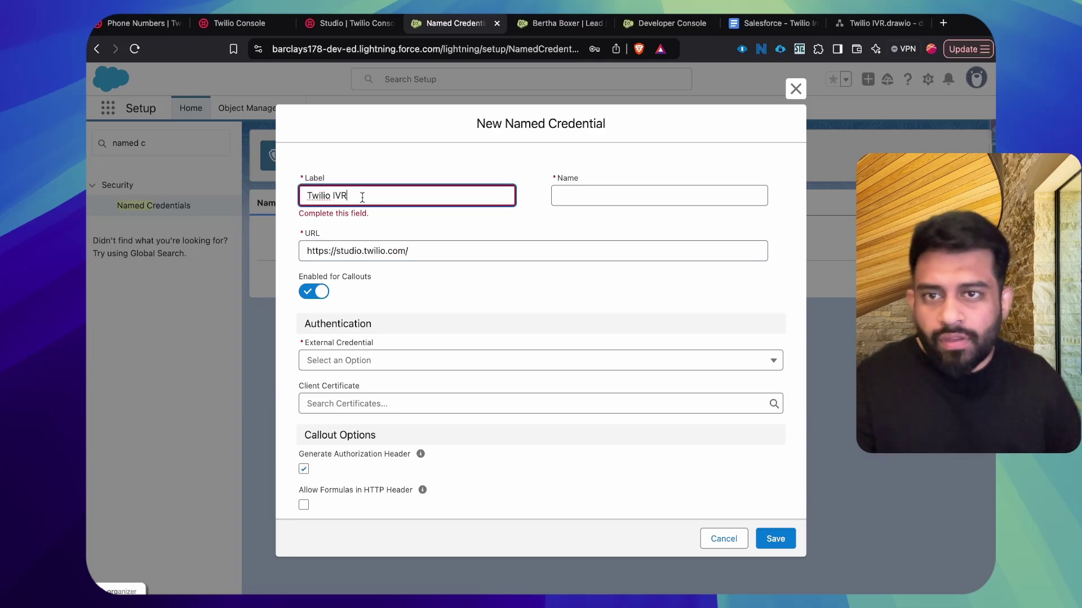
- Set the credential's Name to 'Twilio_IVR' by copying the label and replacing the space
click(593, 195)
drag(395, 195, 321, 196)
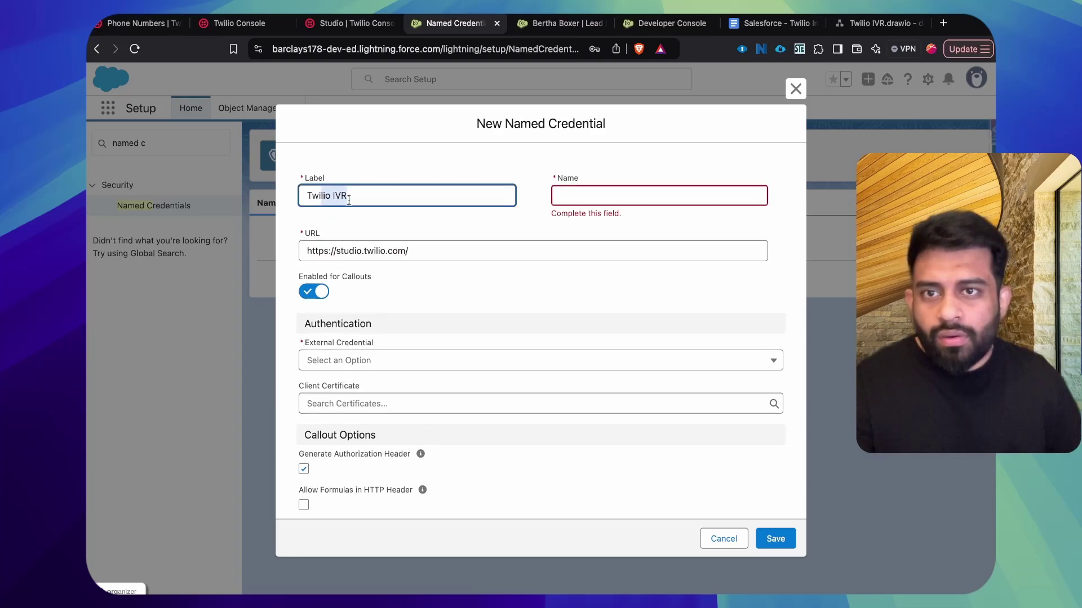
key(super+a)
key(super+c)
click(592, 198)
key(super+v)
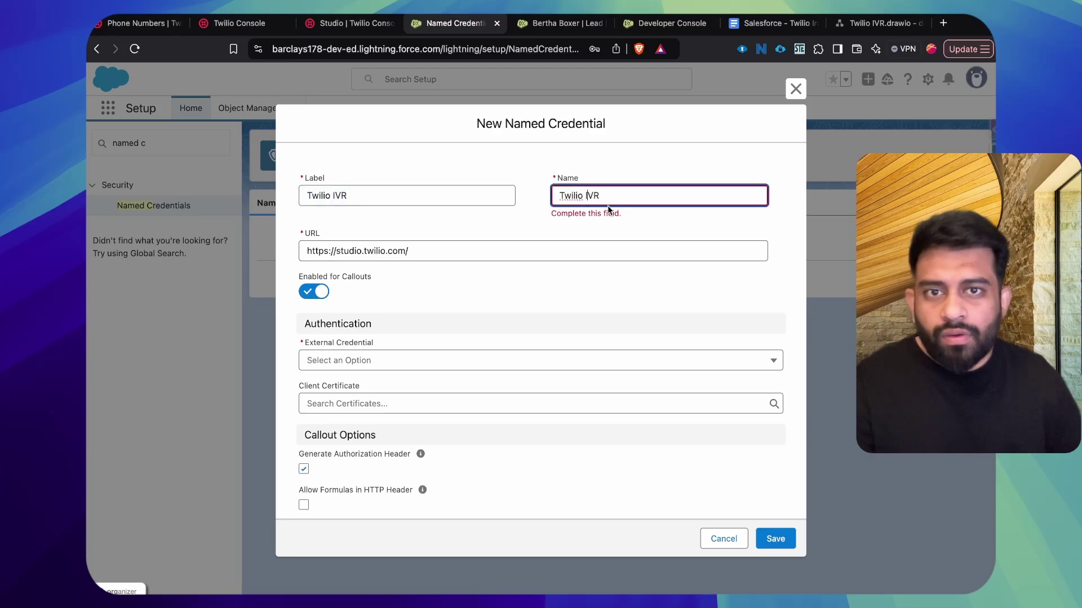
key(BackSpace)
text(_)
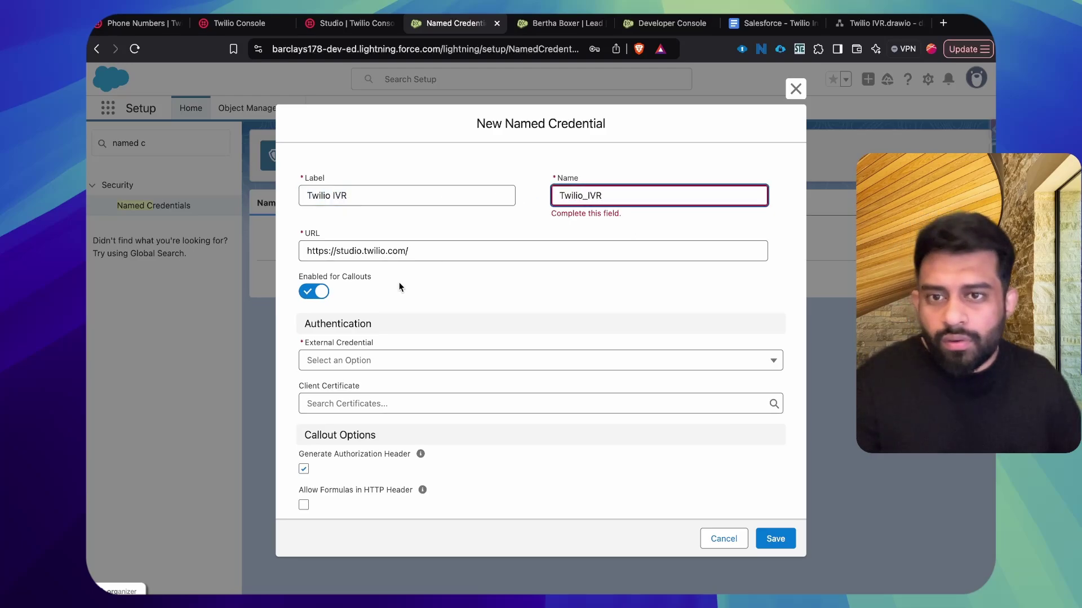
- Link the Twilio IVR external credential and save the named credential
click(358, 365)
click(375, 373)
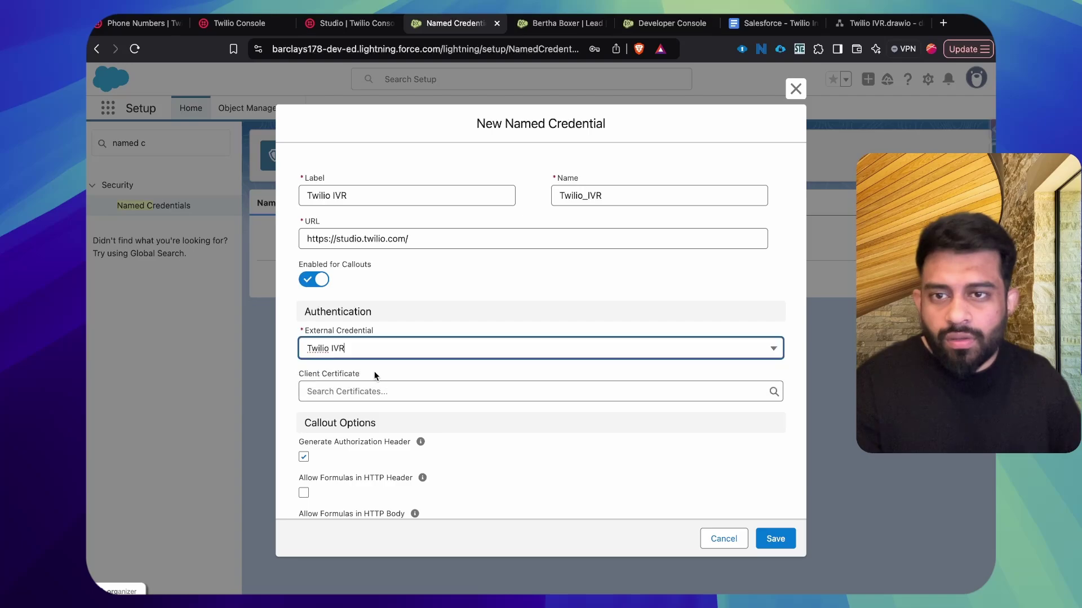
click(769, 540)
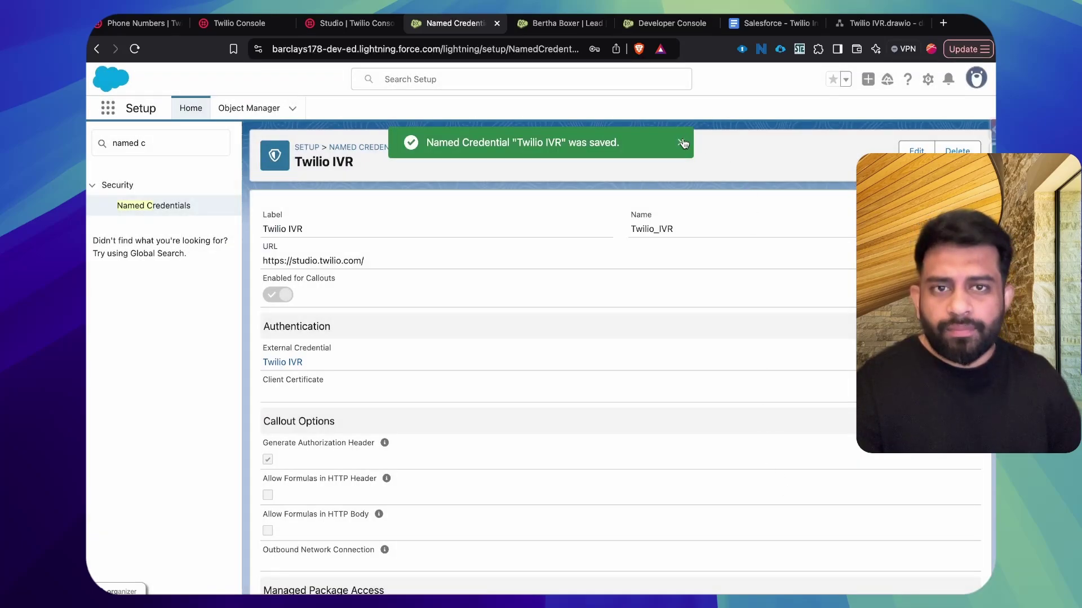
click(681, 142)
click(755, 31)
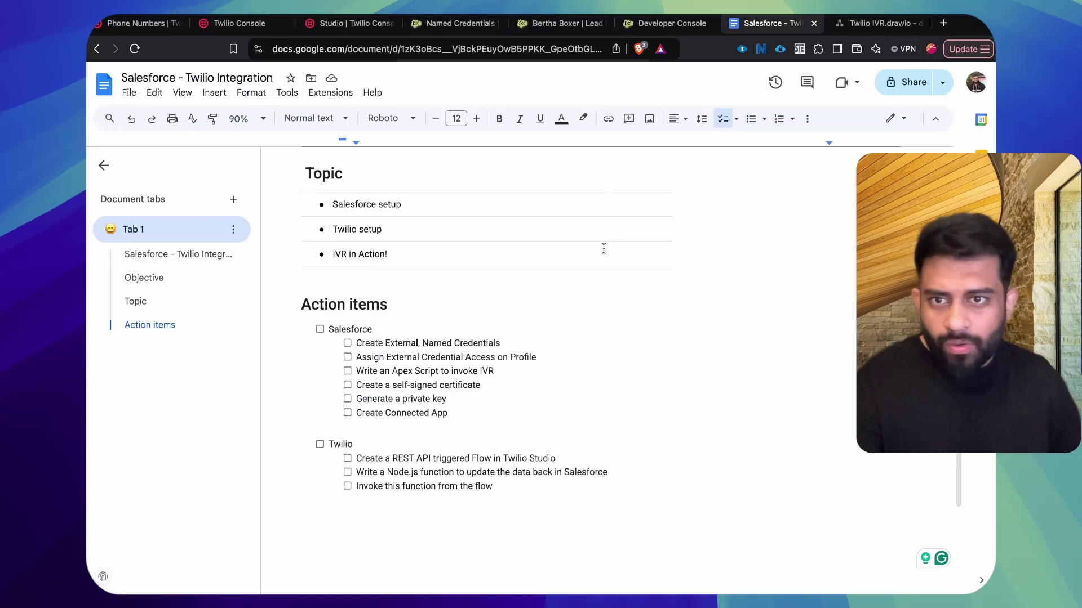
- Check off the Create External, Named Credentials and Assign External Credential Access tasks
drag(360, 343, 488, 342)
click(347, 343)
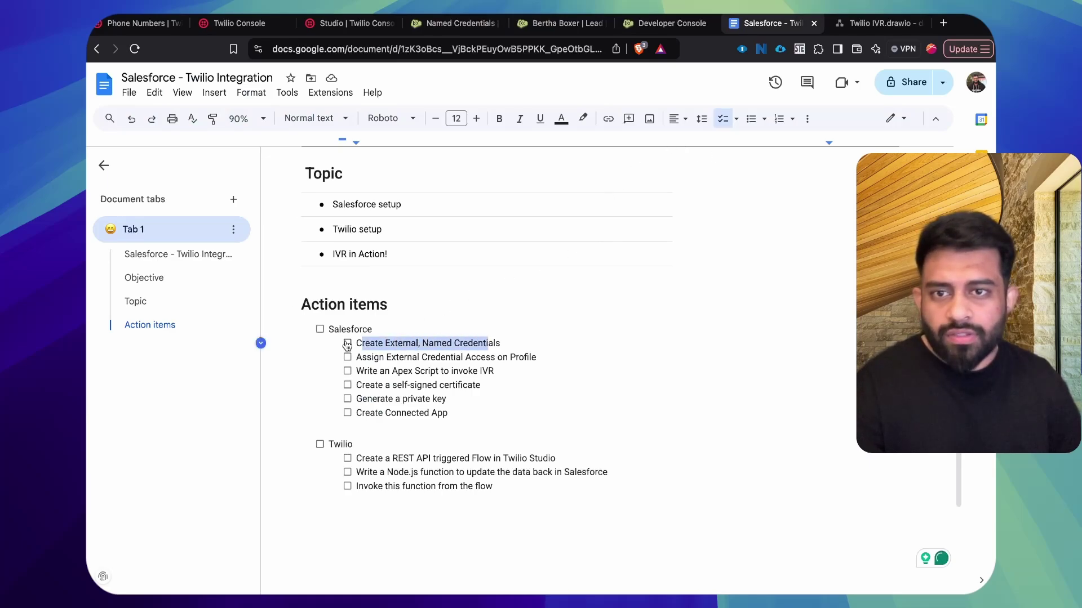
drag(361, 357, 495, 357)
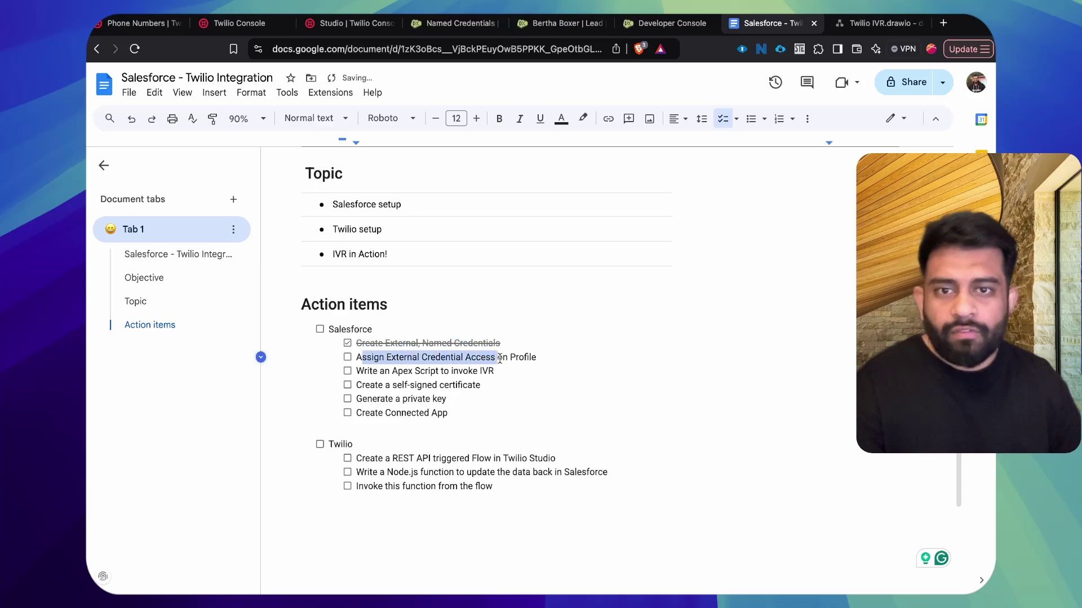
click(421, 358)
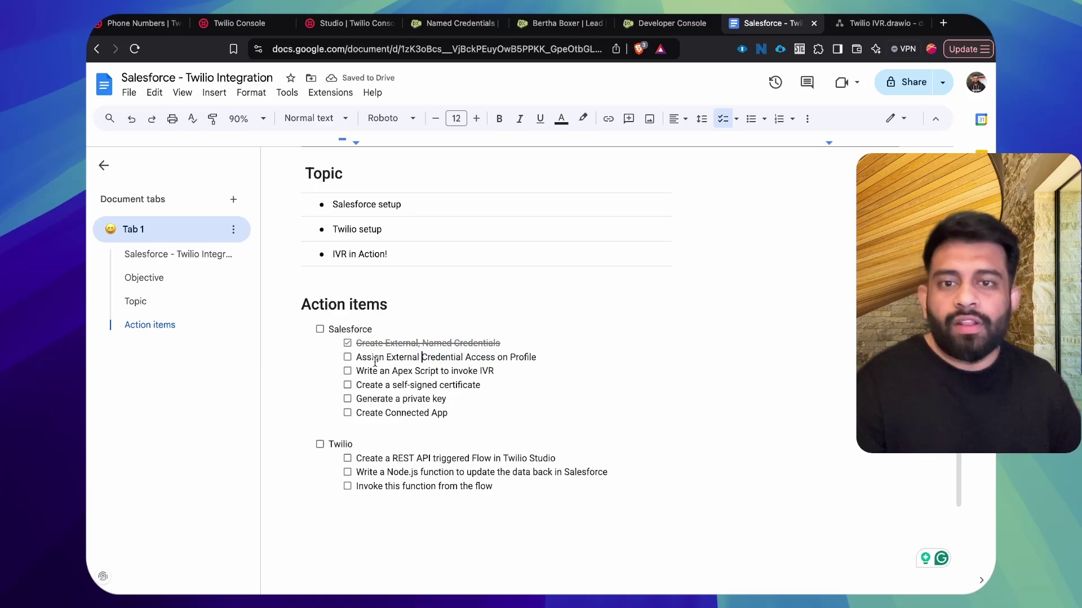
click(347, 357)
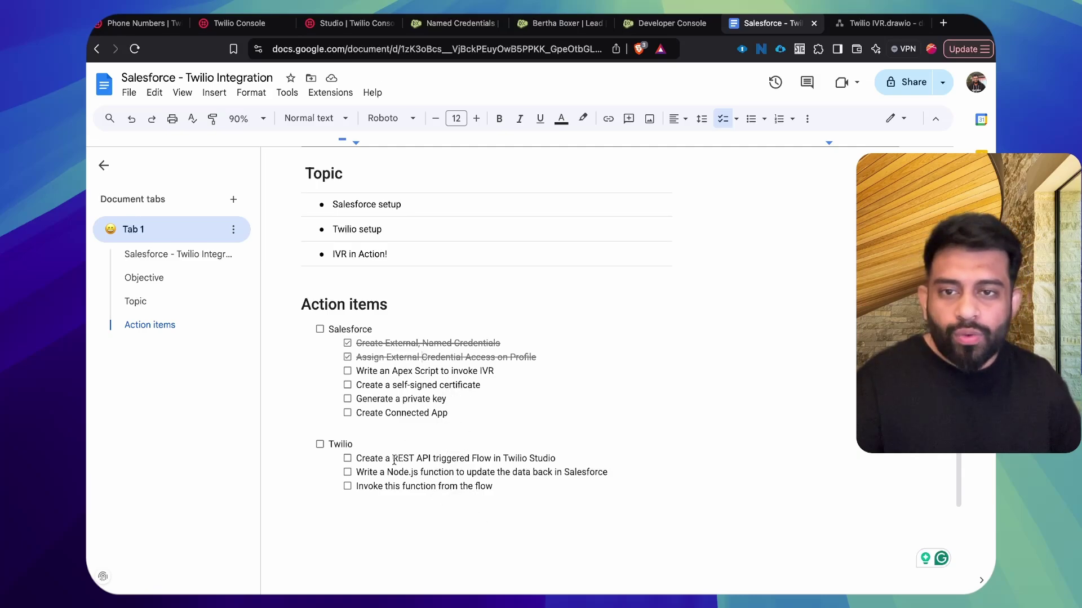
- Review the REST API triggered Flow and Apex Script tasks, then bring up Twilio Studio Flows
drag(387, 458, 535, 459)
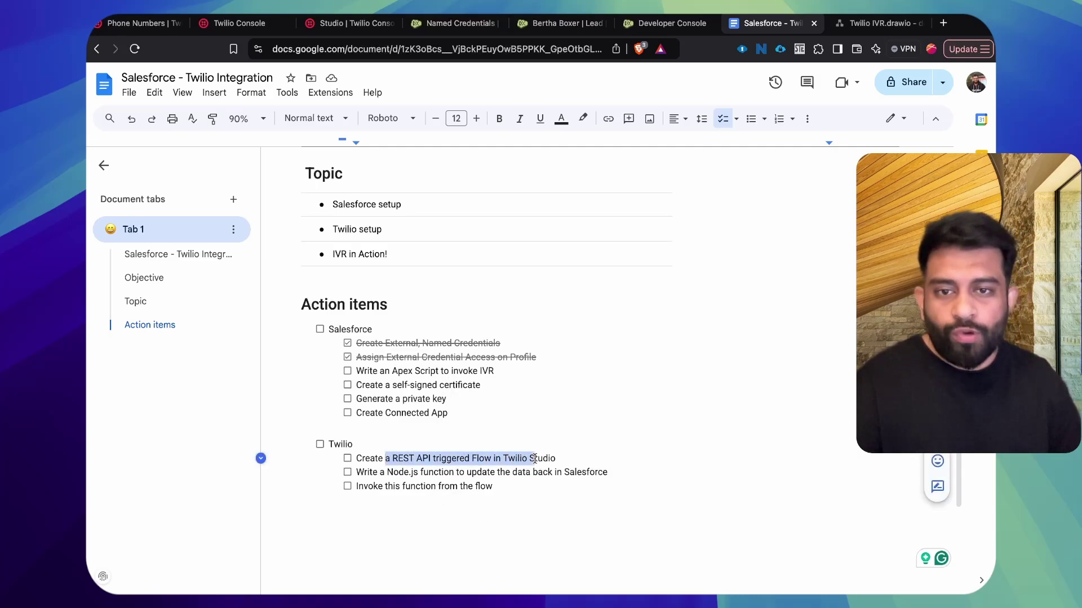
click(410, 458)
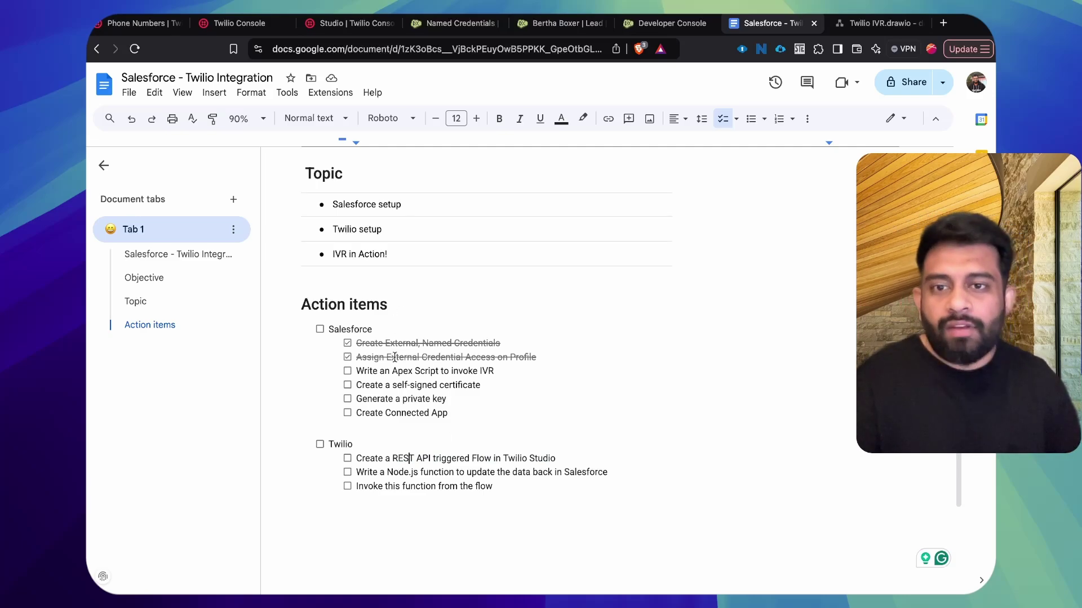
drag(389, 369, 477, 367)
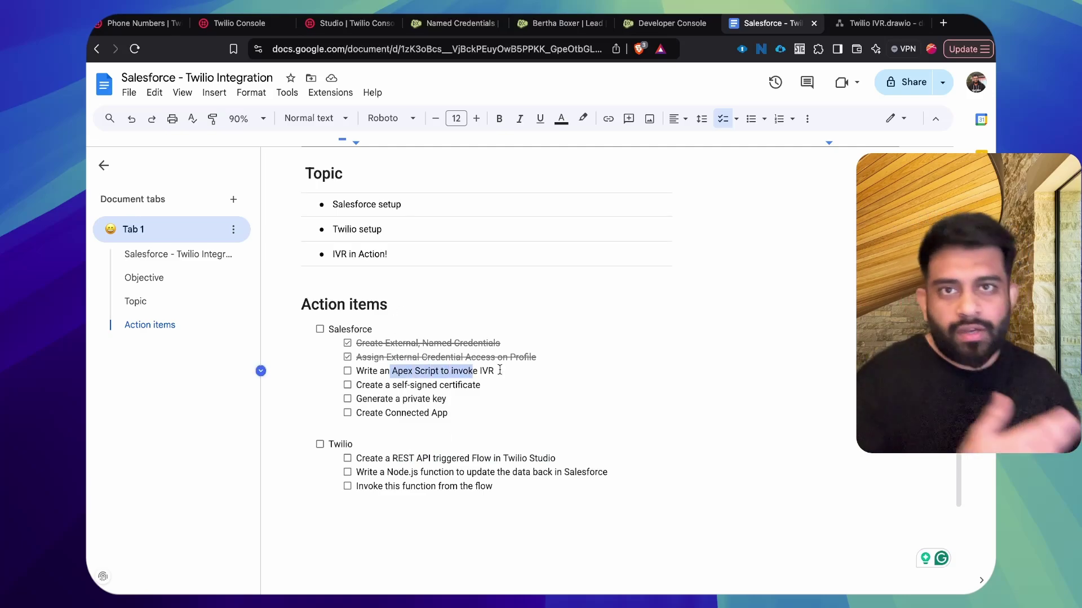
click(457, 372)
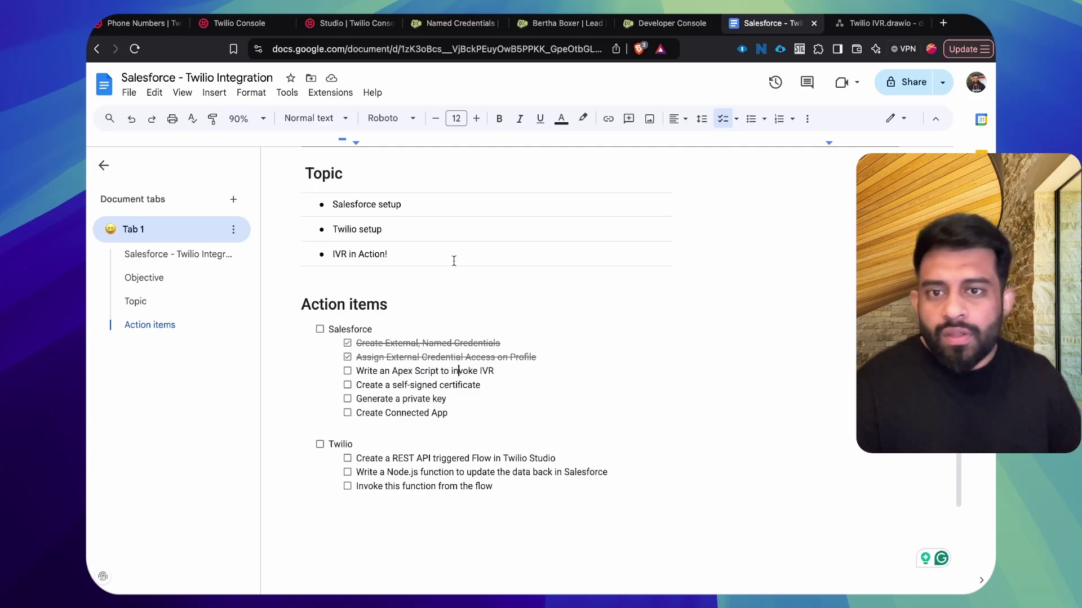
click(344, 23)
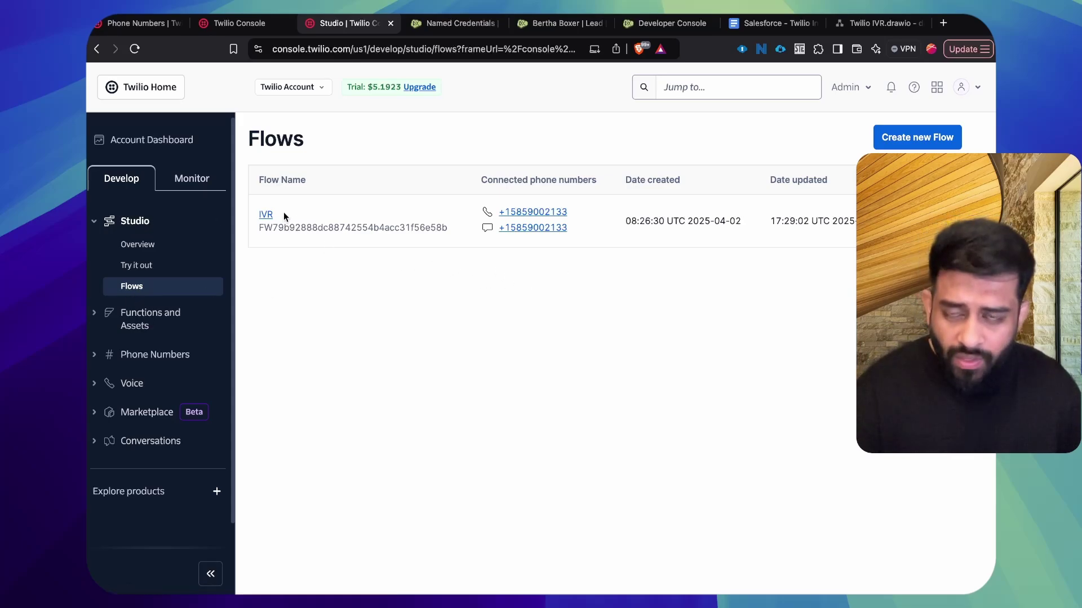
- Create a new Studio flow named 'IVR Outbound' starting from scratch
click(471, 303)
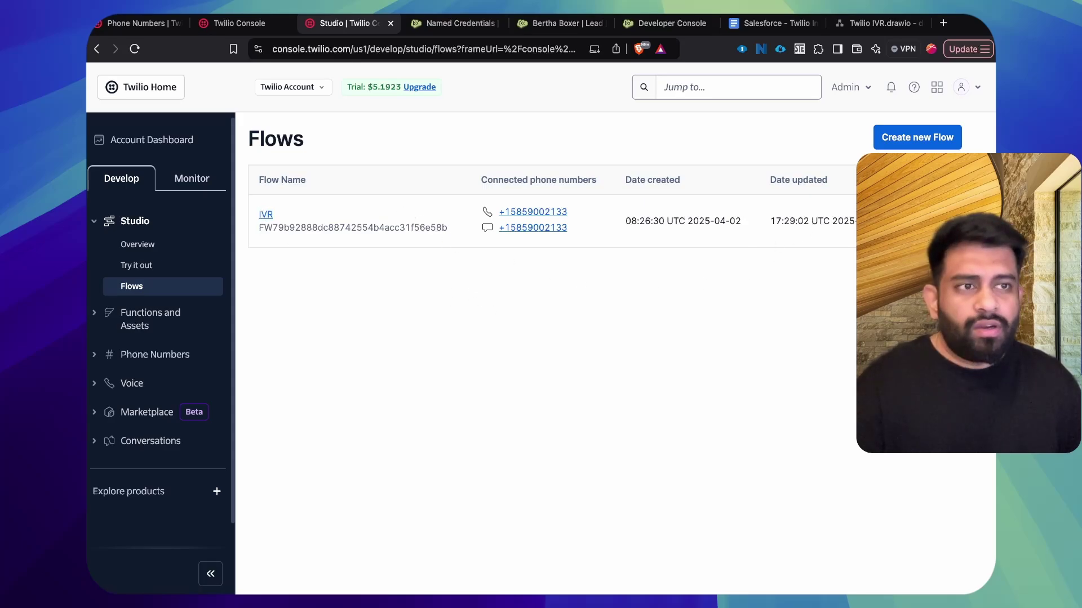
click(787, 274)
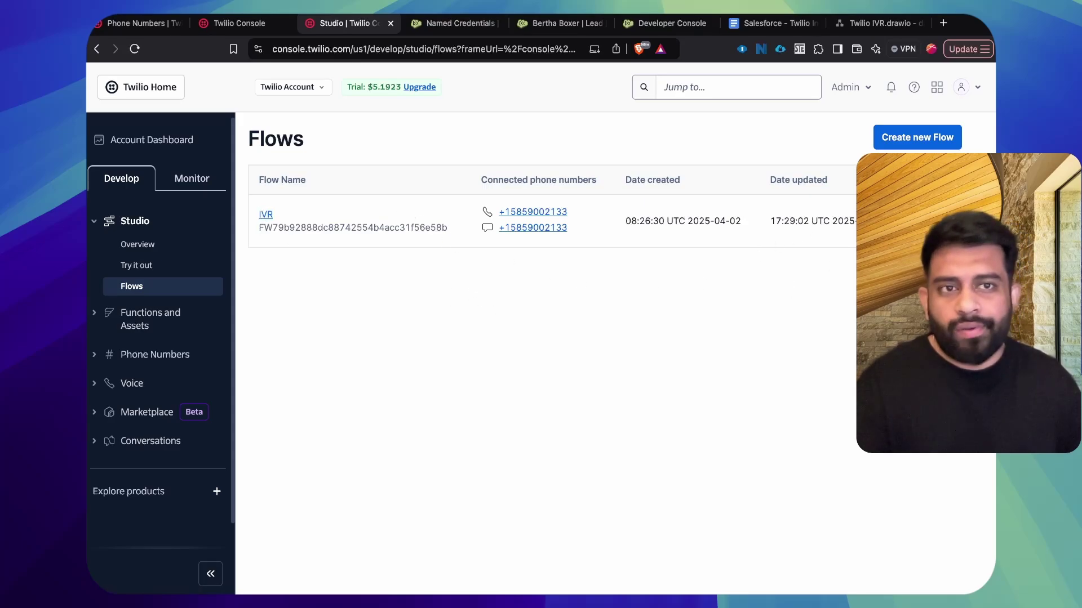
click(877, 144)
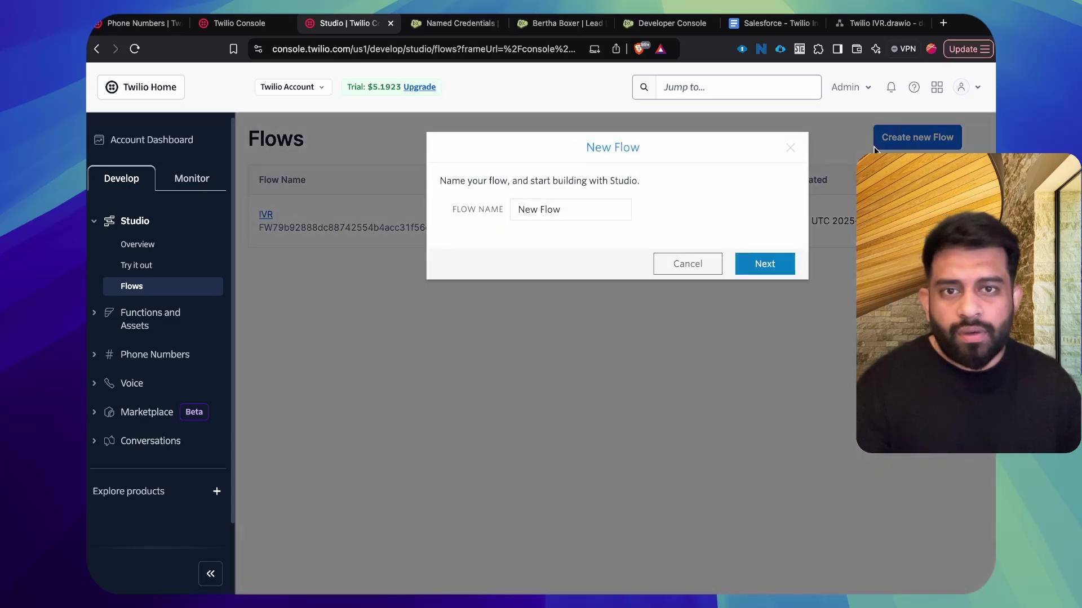
triple_click(568, 209)
text(IVR )
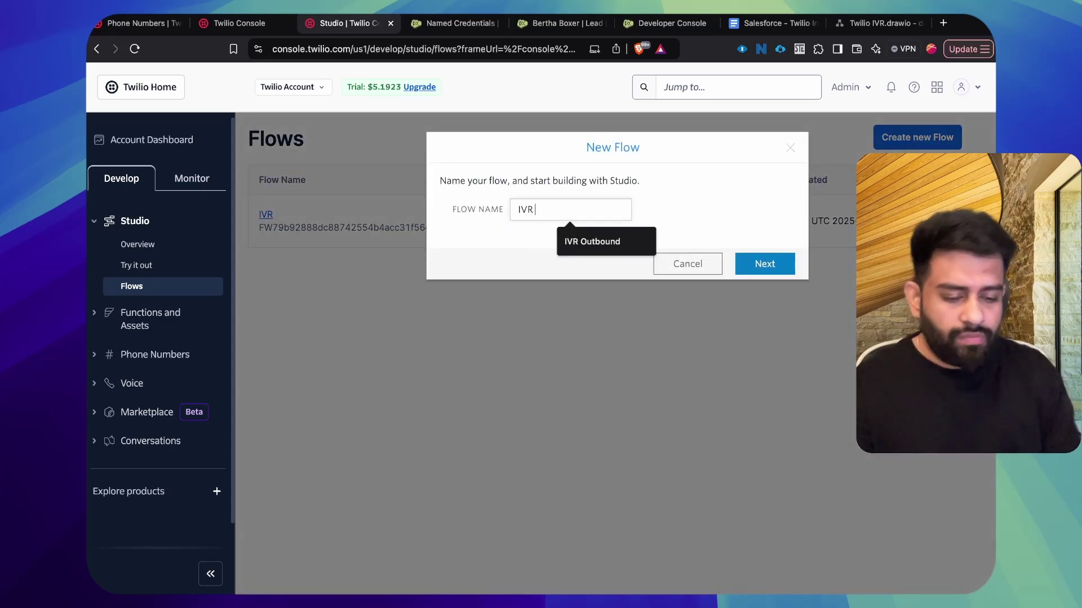
text(Outbound)
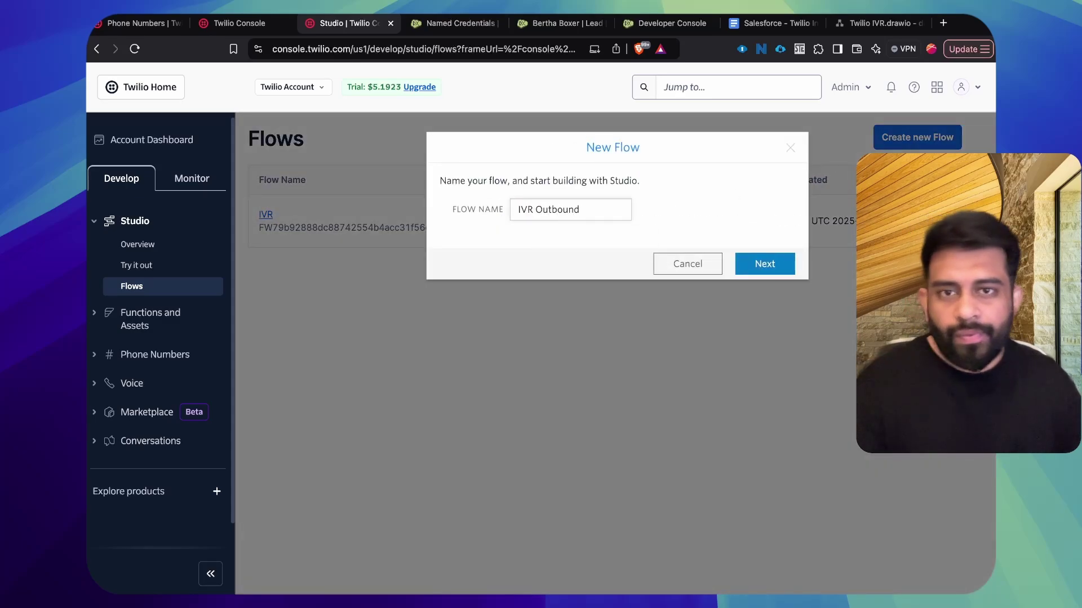
click(764, 264)
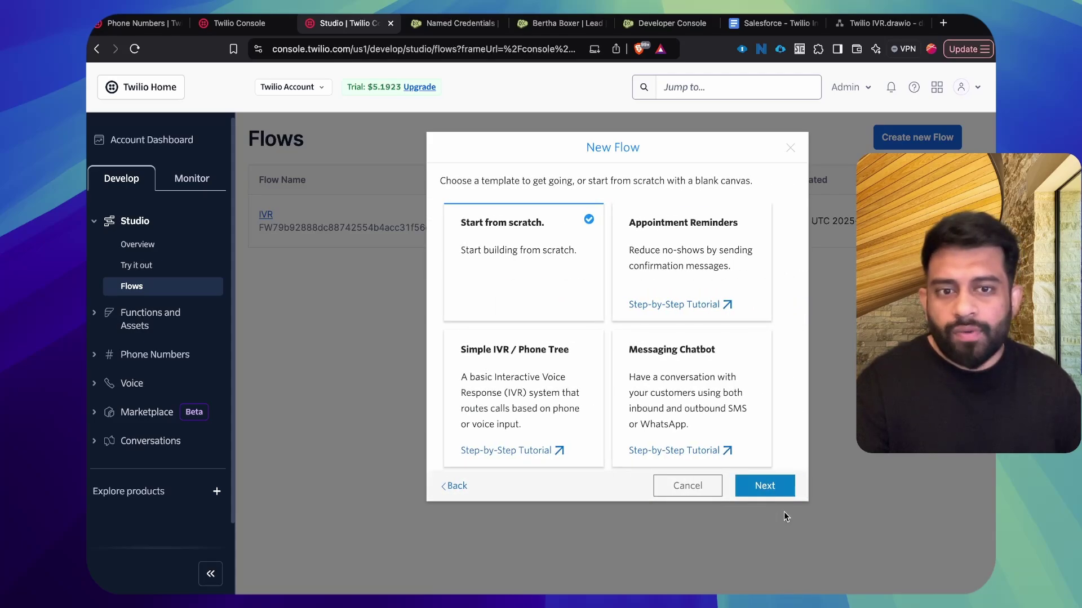
click(780, 491)
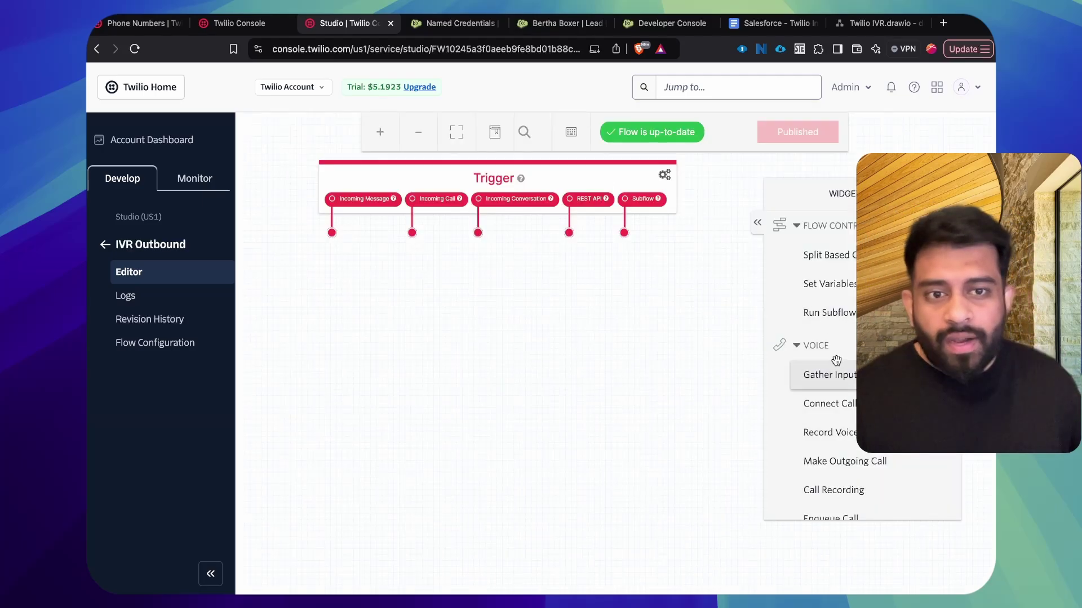
- Drop a Make Outgoing Call widget, call_user_2, onto the canvas just below the Trigger
drag(654, 333, 632, 345)
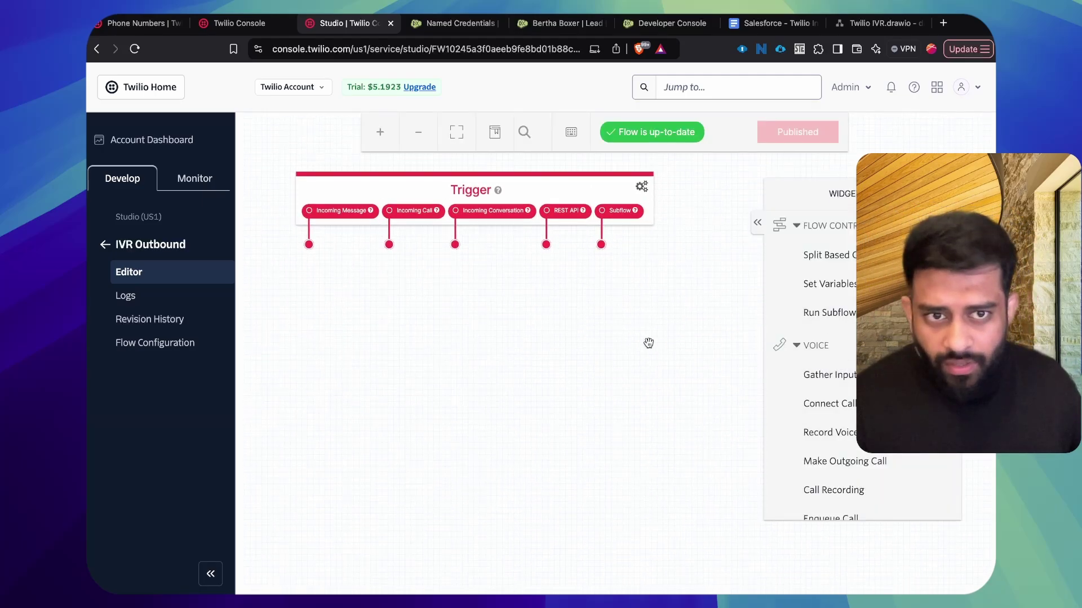
scroll(806, 377, down, 10)
scroll(845, 388, up, 5)
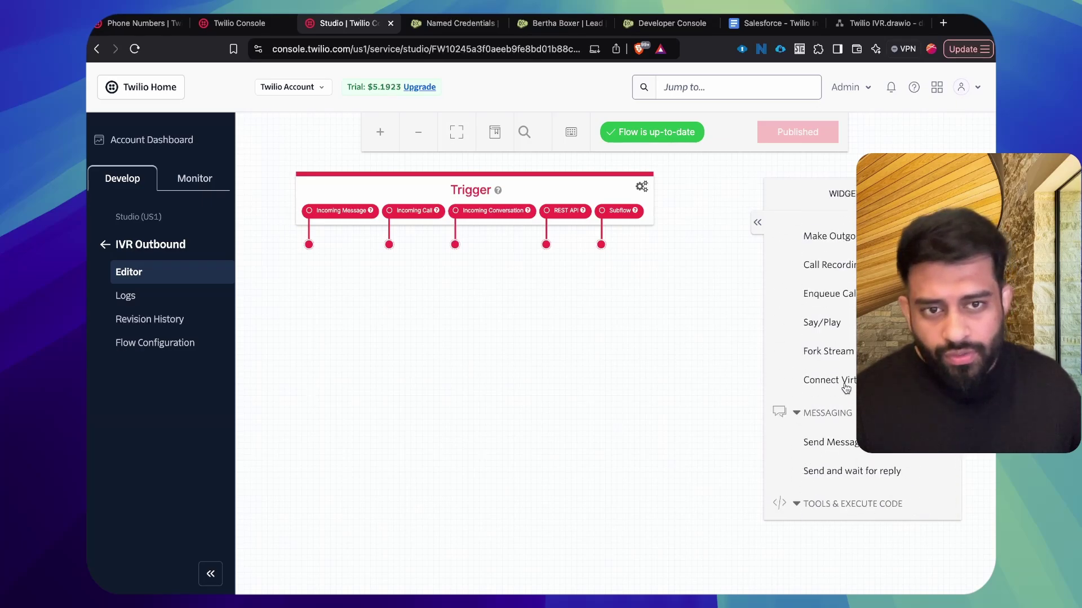
scroll(846, 388, up, 4)
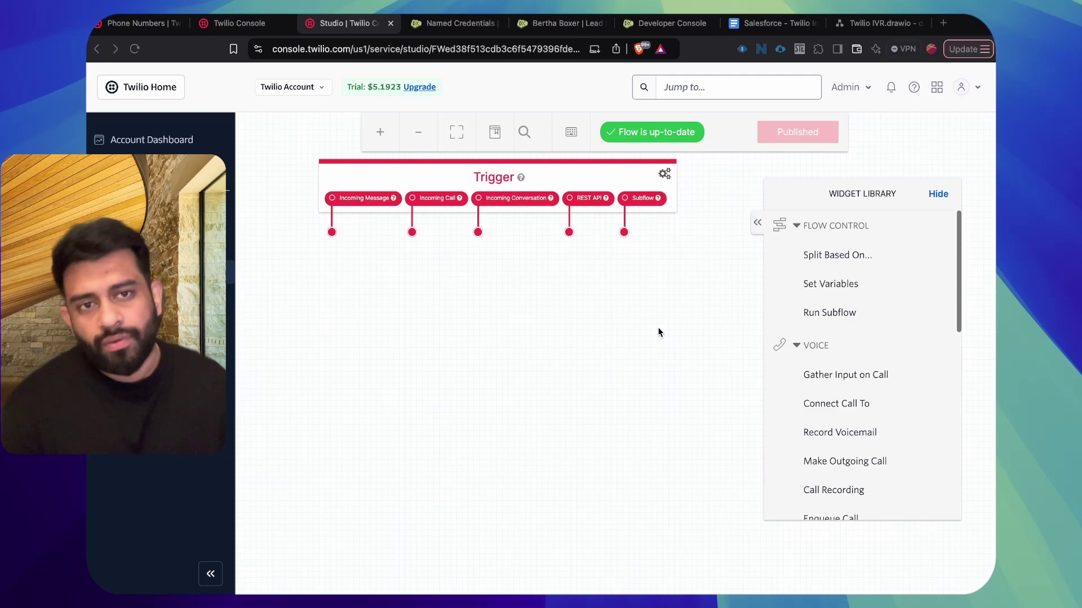
drag(851, 468, 517, 316)
drag(389, 275, 444, 320)
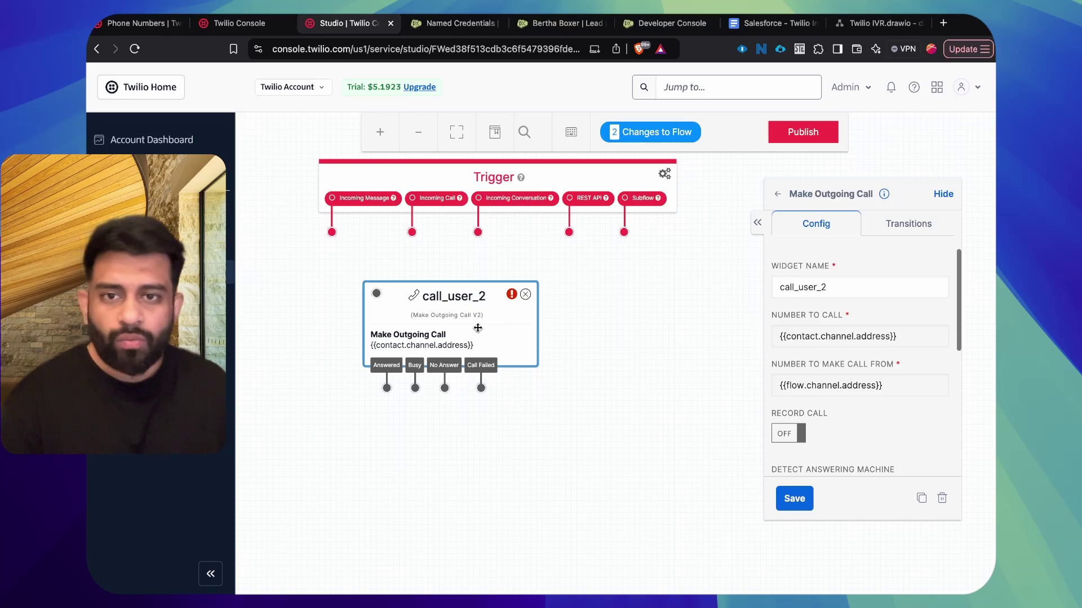
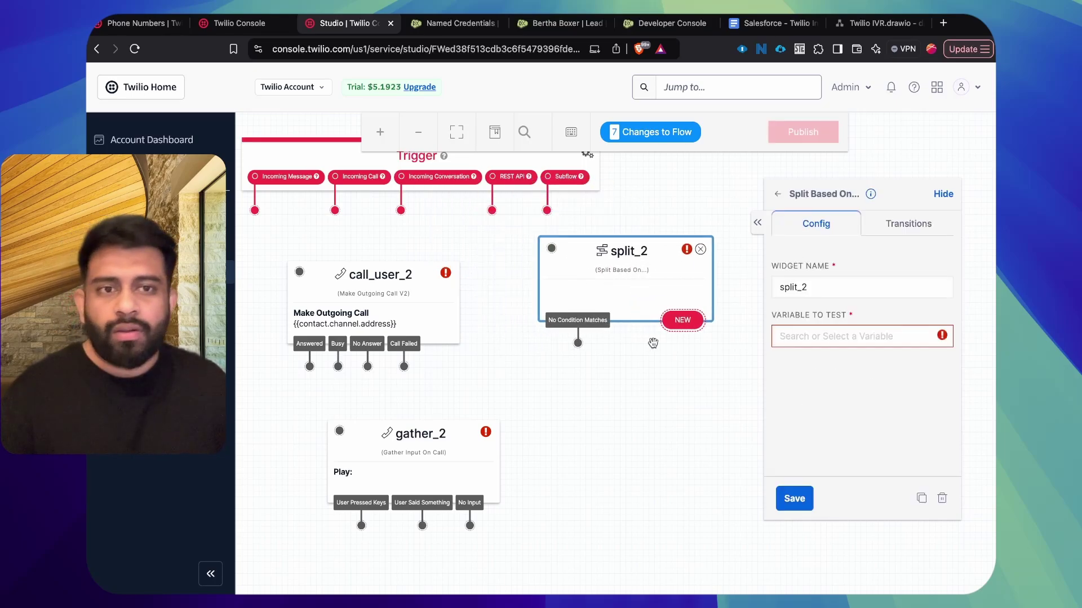
- Add a Say/Play widget, say_play_1, from the Widget Library to the flow
click(654, 384)
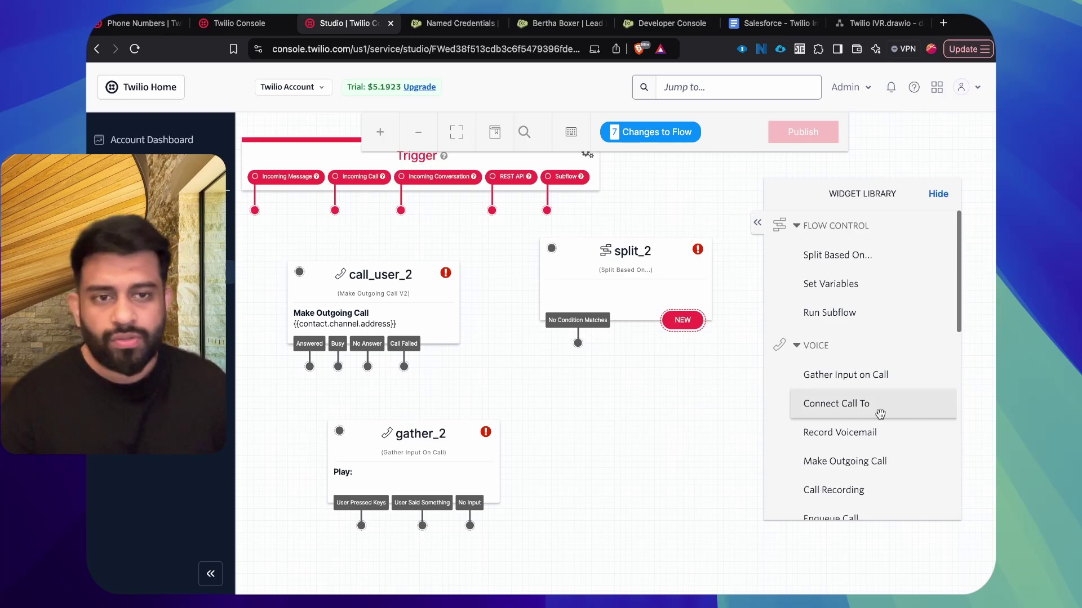
scroll(881, 417, down, 6)
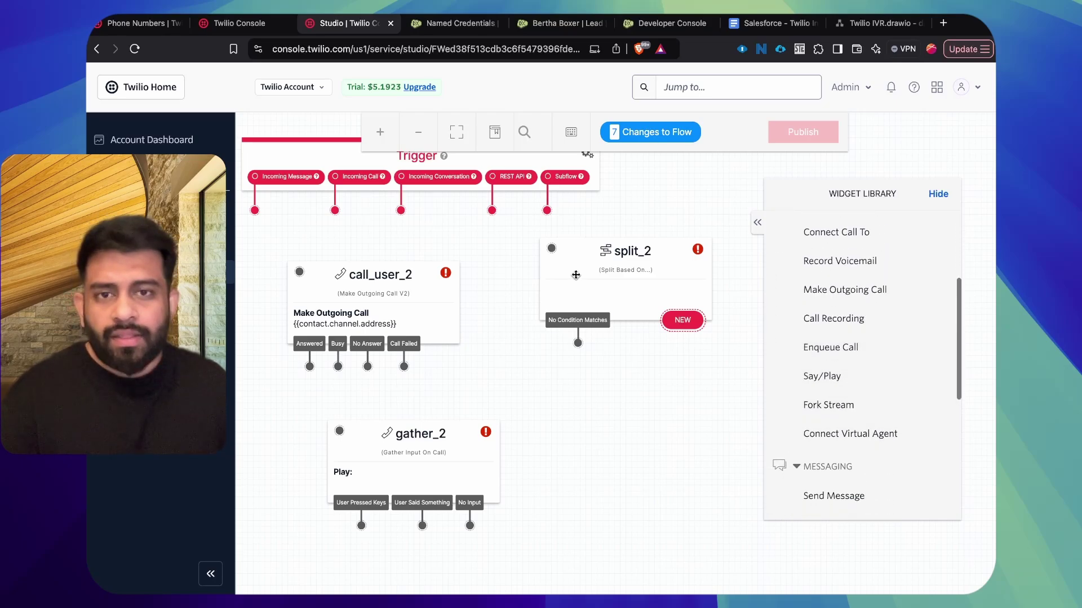
drag(832, 376, 644, 423)
click(506, 383)
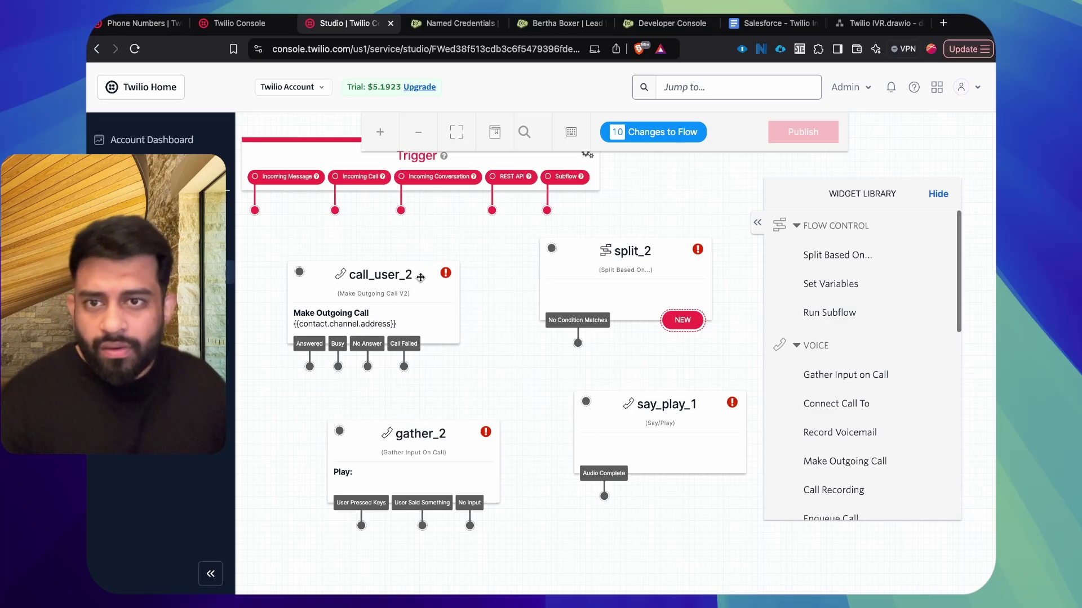
- Shift call_user_2, gather_2 and say_play_1 rightward to spread the widgets out
drag(419, 276, 425, 278)
drag(428, 472, 445, 472)
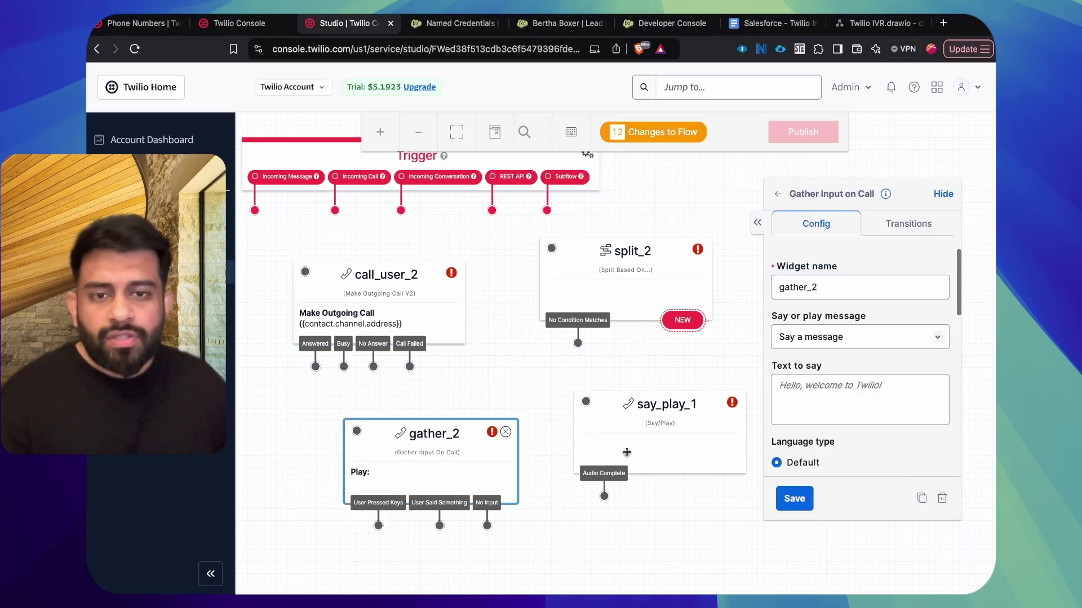
drag(626, 454, 638, 454)
- Connect the REST API trigger so it starts call_user_2
click(618, 301)
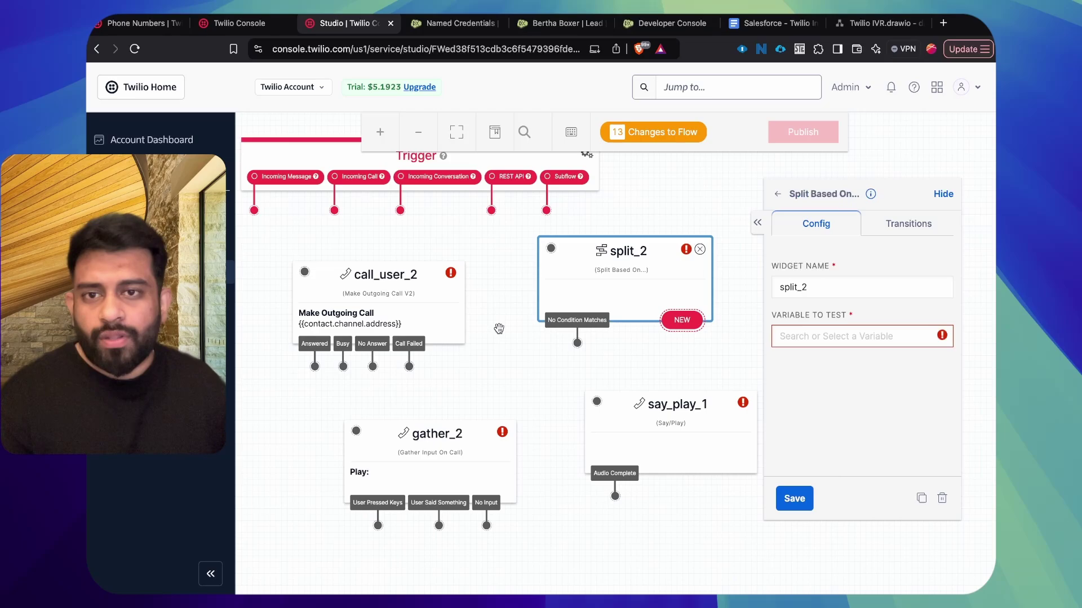
click(351, 302)
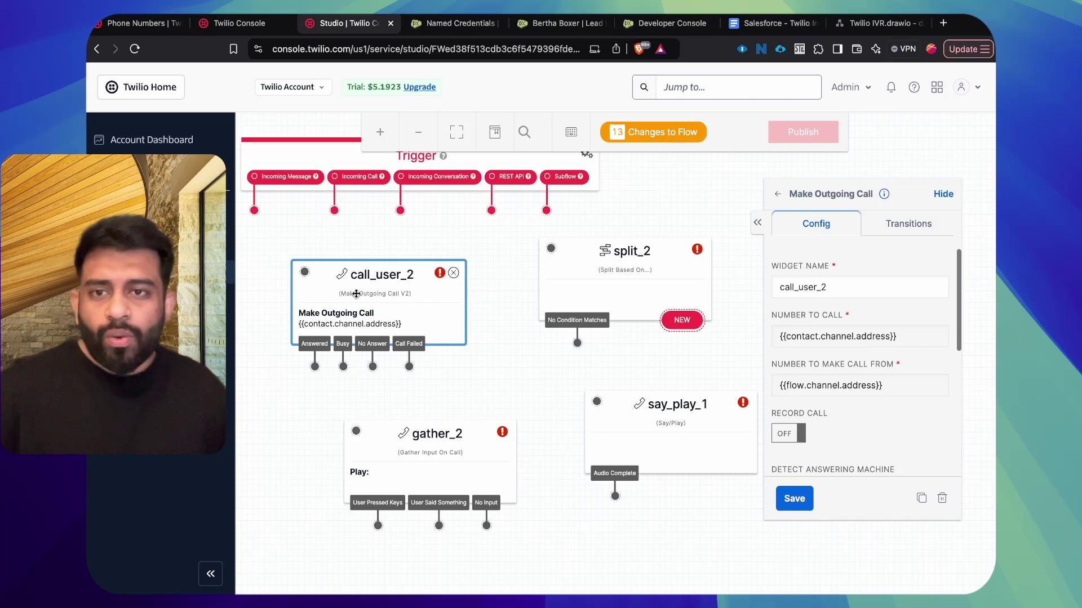
drag(491, 210, 305, 271)
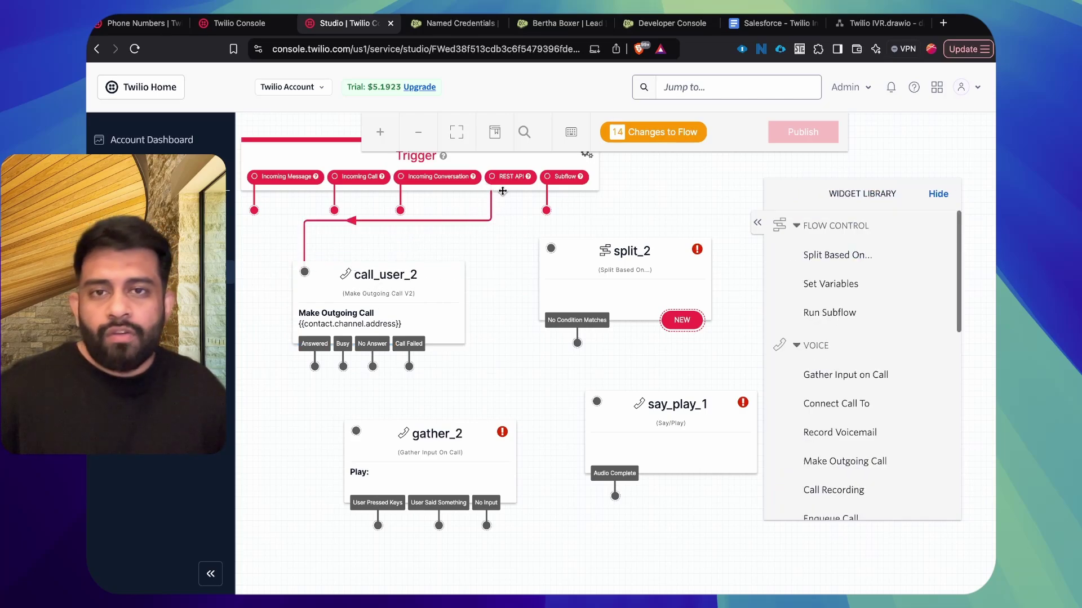
click(360, 285)
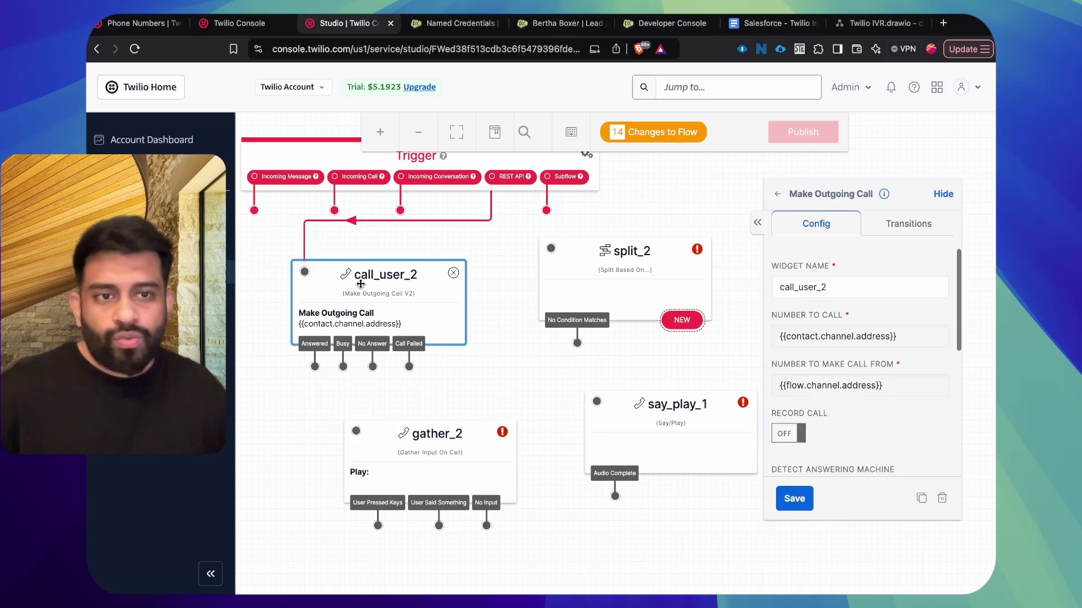
- Review call_user_2's Number to Call {{contact.channel.address}} and From {{flow.channel.address}} values
drag(779, 337, 894, 334)
drag(884, 385, 918, 384)
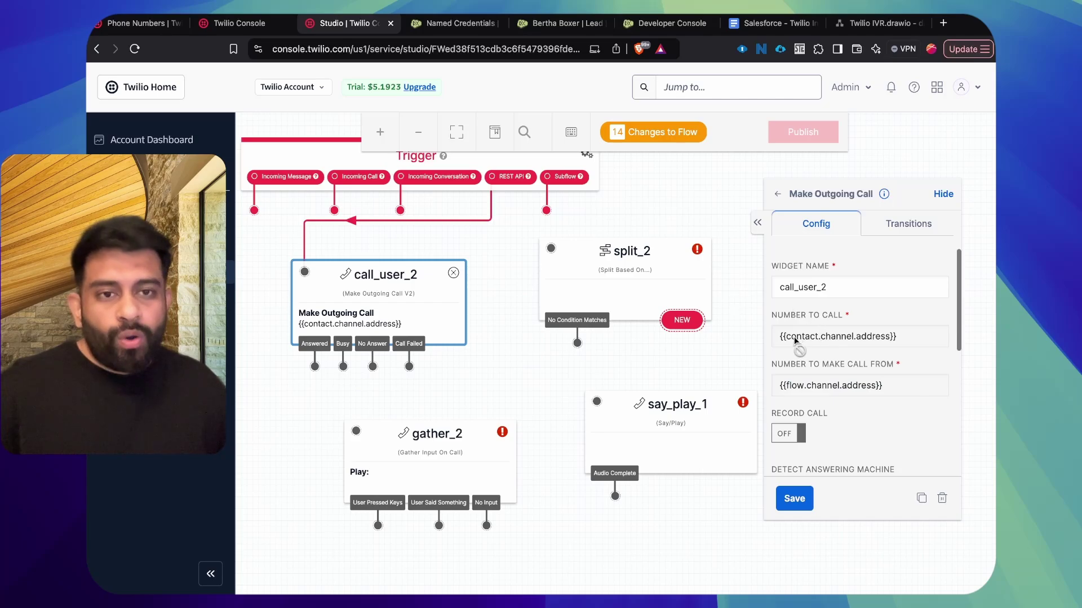
drag(777, 339, 897, 341)
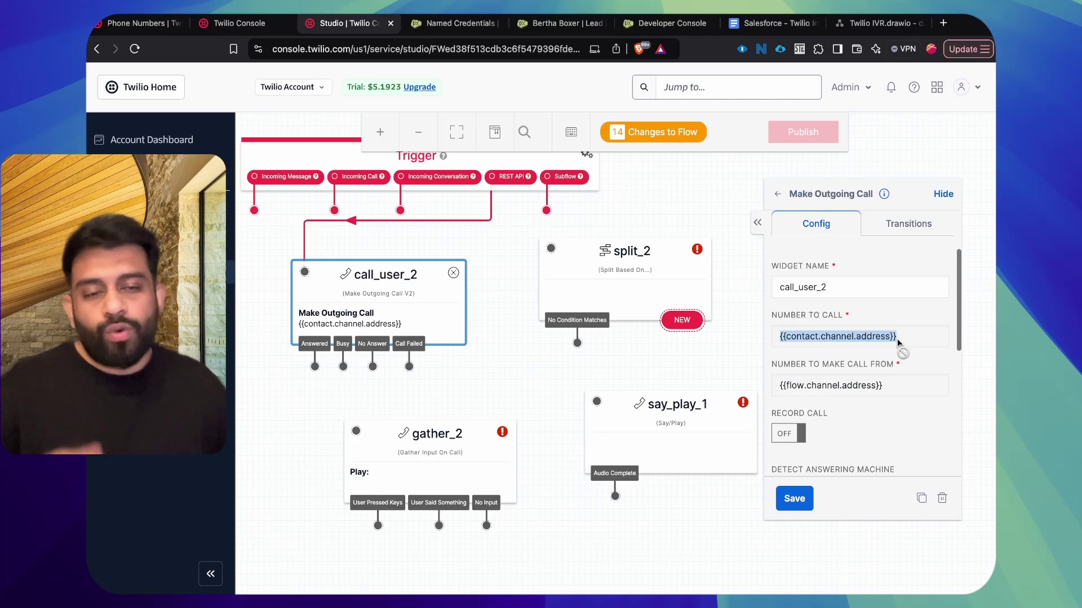
drag(897, 339, 889, 384)
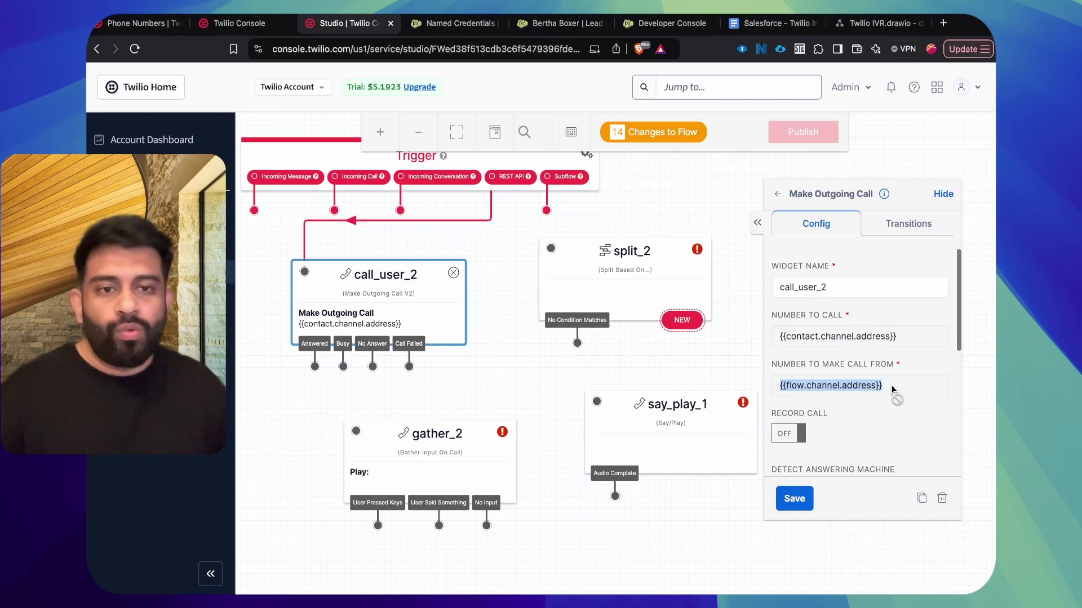
click(892, 388)
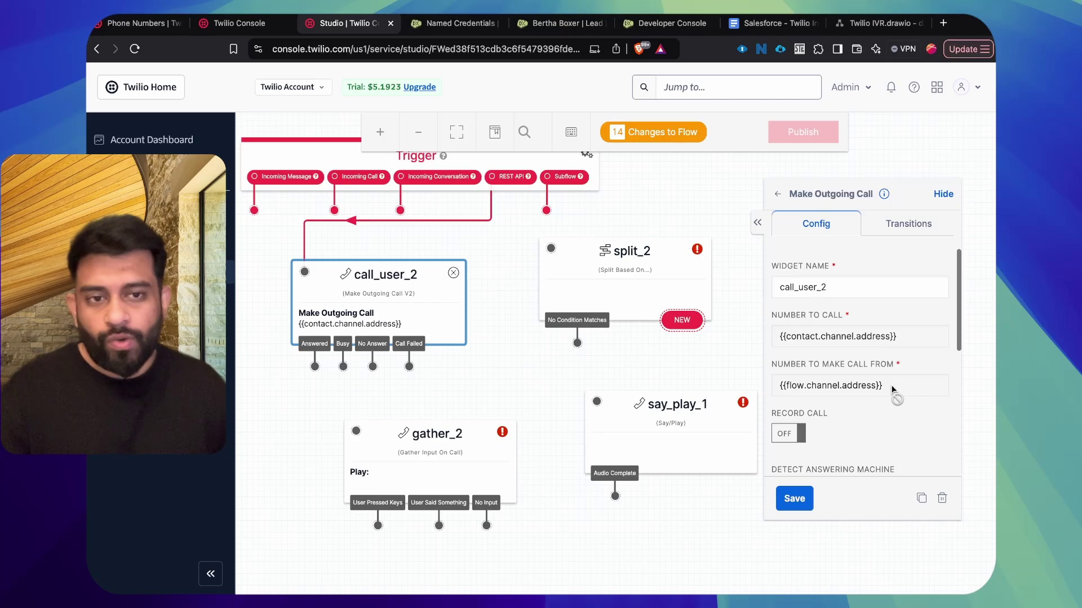
drag(892, 388, 776, 388)
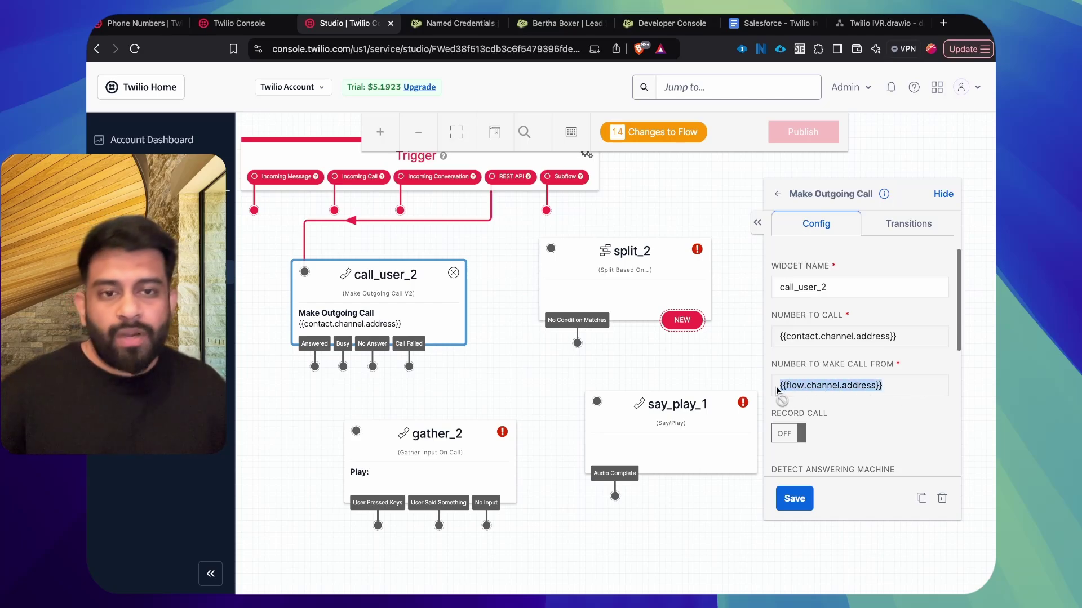
- Link call_user_2's Answered outcome to gather_2
click(479, 367)
click(380, 307)
drag(315, 366, 387, 426)
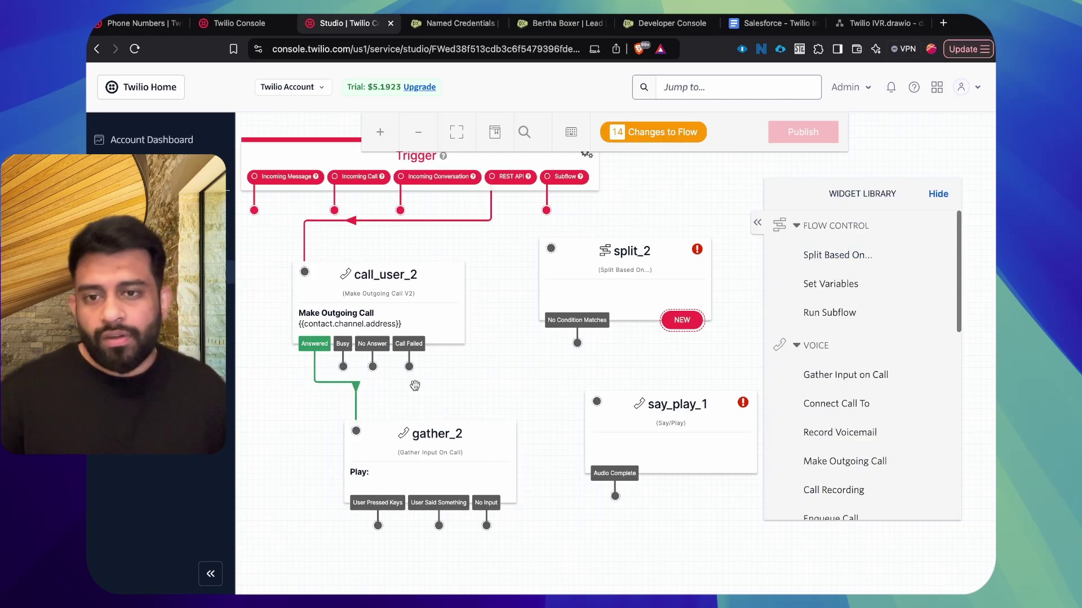
- Set gather_2's Text to say to {{flow.data.reminderMsg}} and save the widget
click(439, 443)
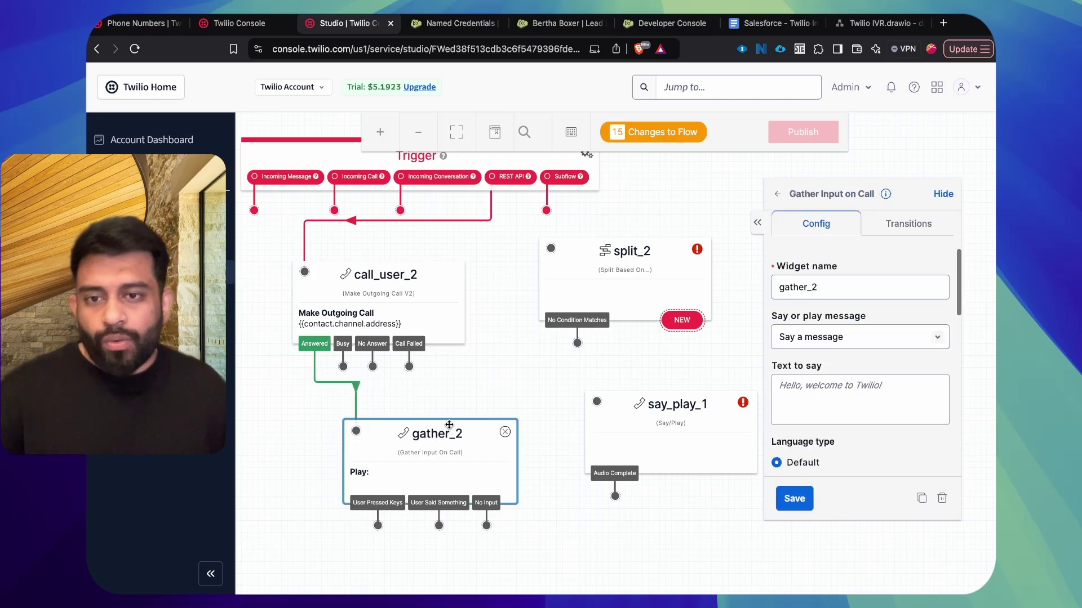
click(817, 402)
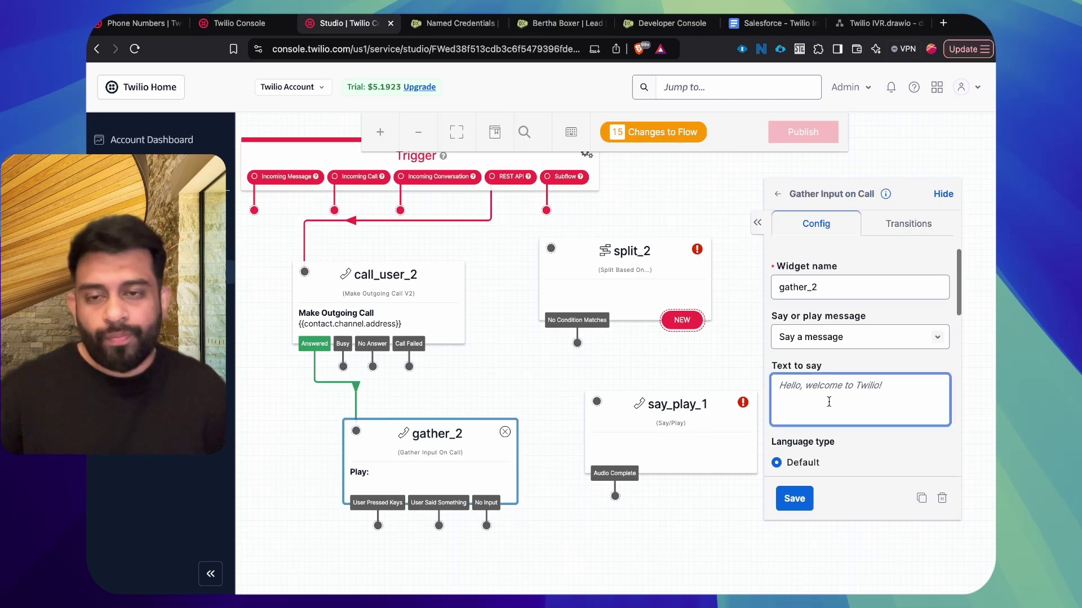
text({{flow.)
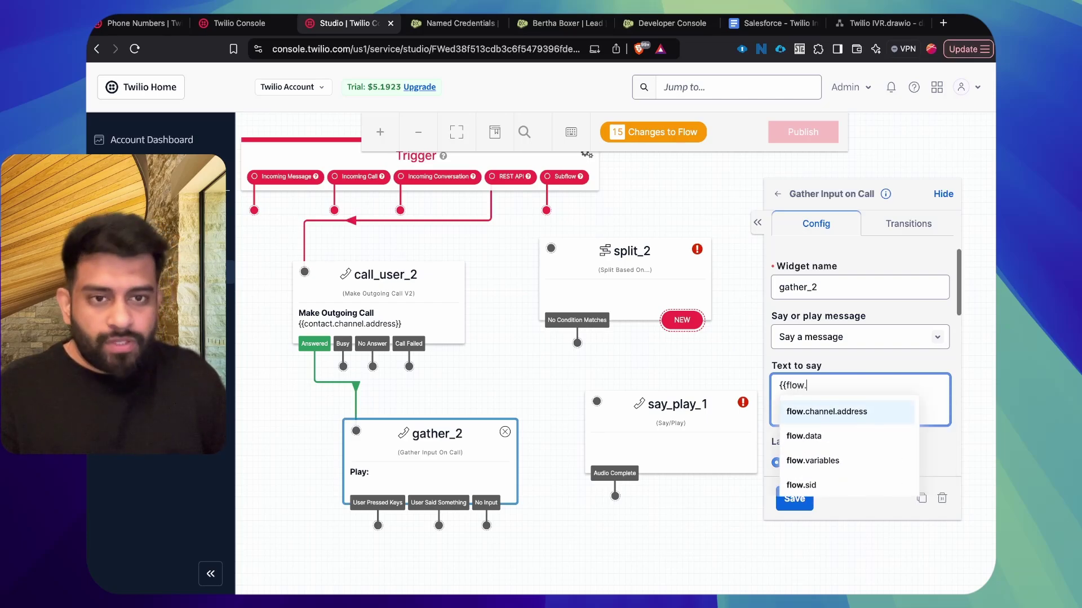
text(data.)
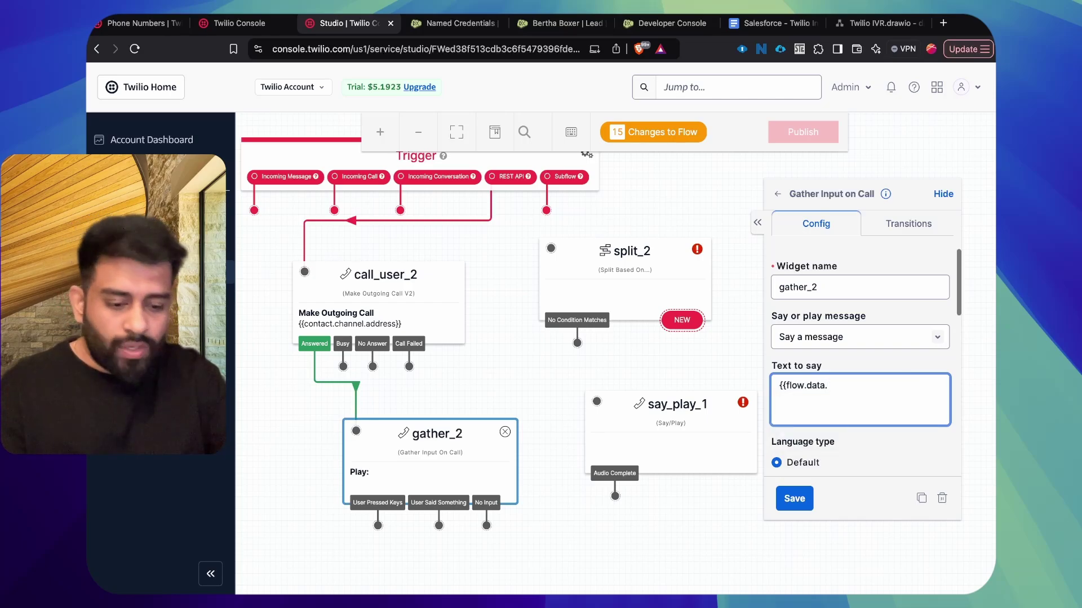
text(reminderMsg}})
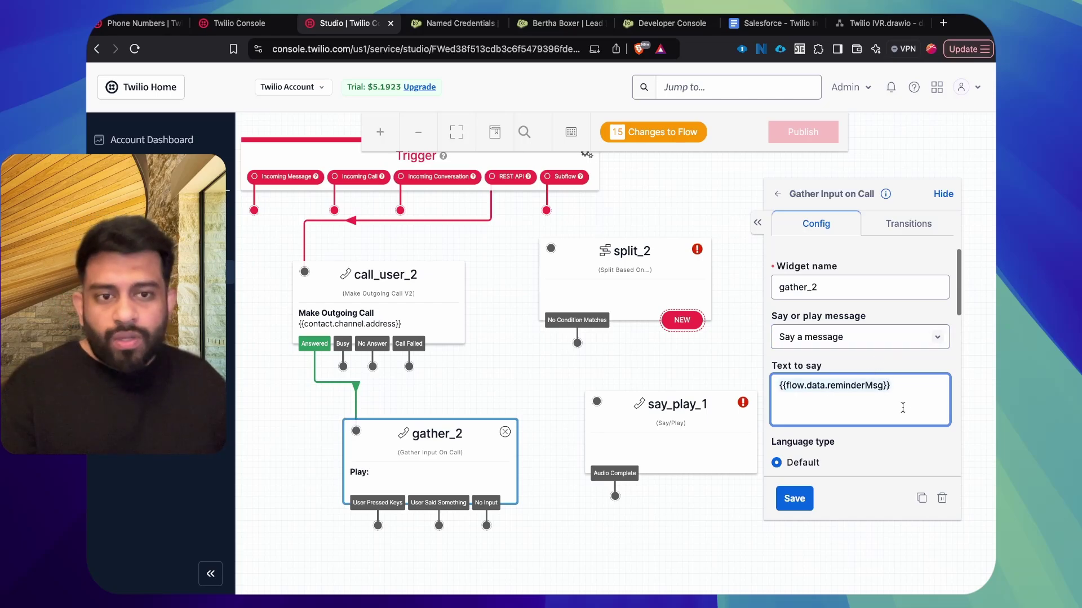
drag(896, 381, 777, 383)
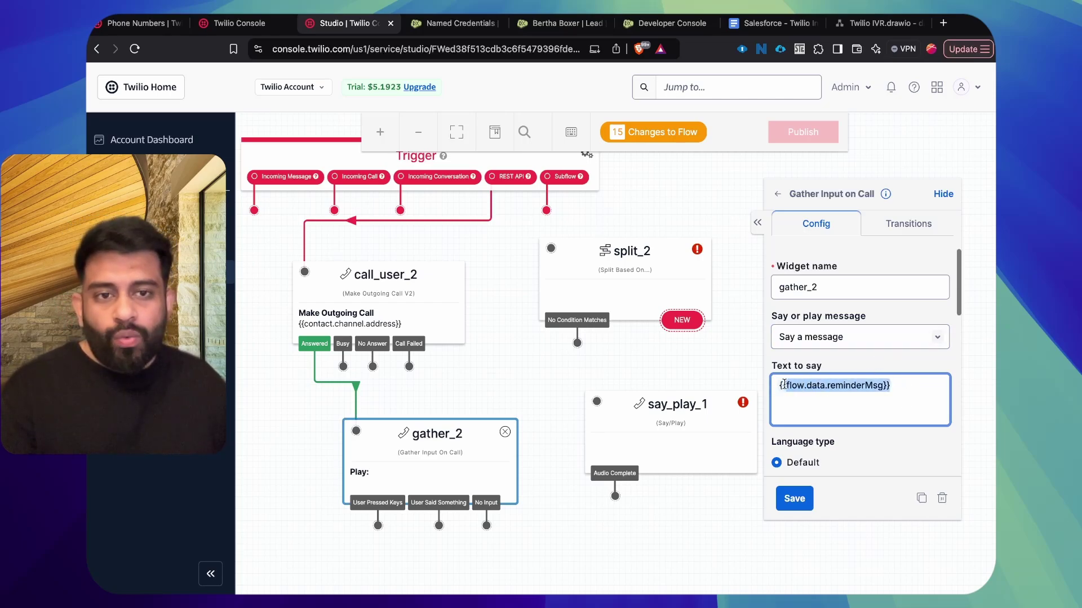
double_click(850, 395)
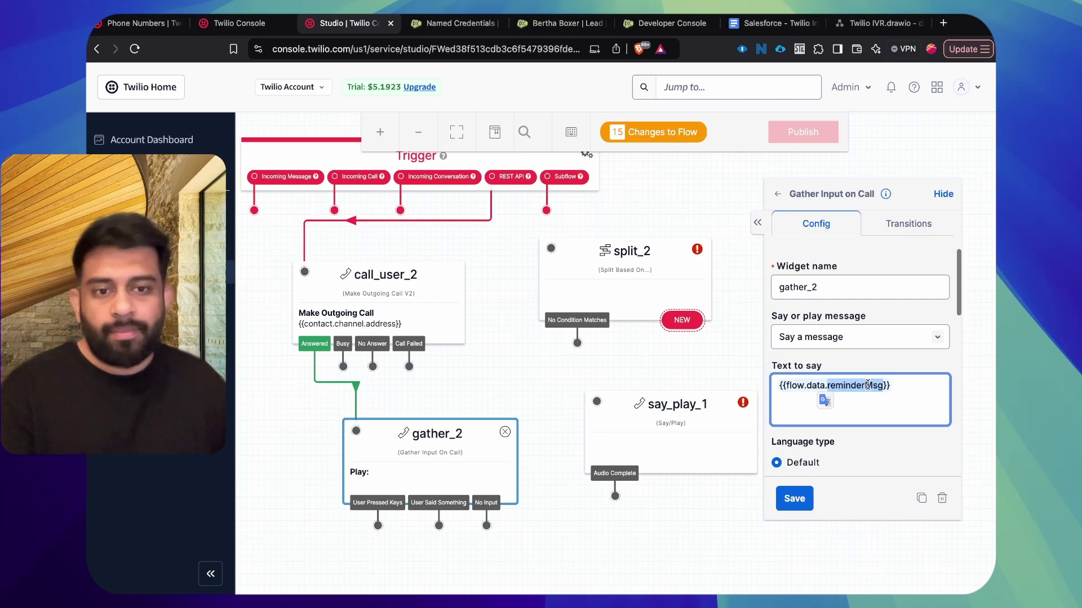
click(795, 499)
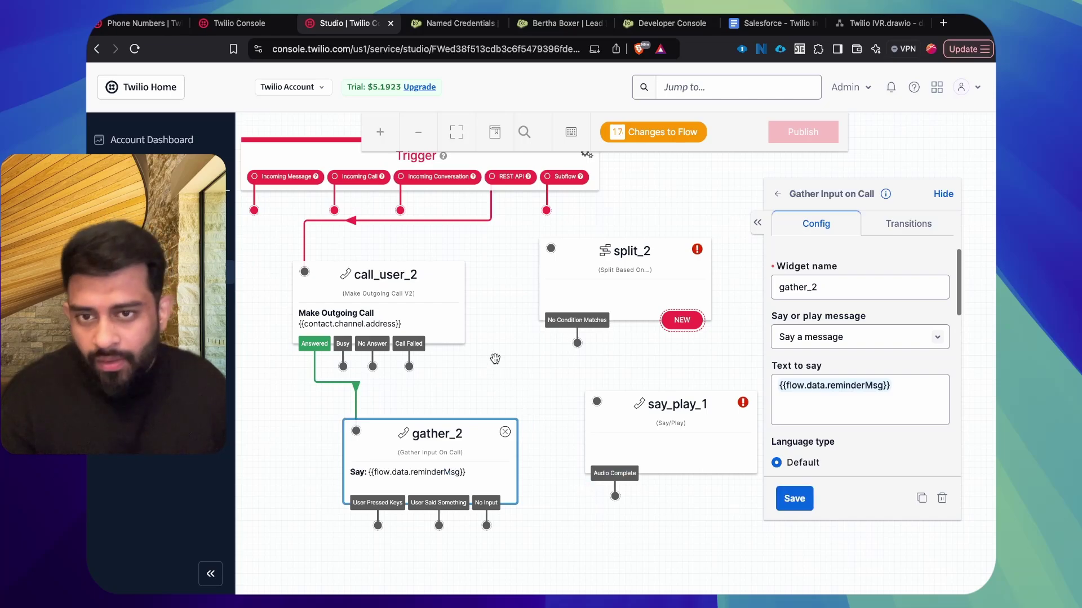
- Connect gather_2's User Pressed Keys output to split_2
drag(495, 359, 475, 367)
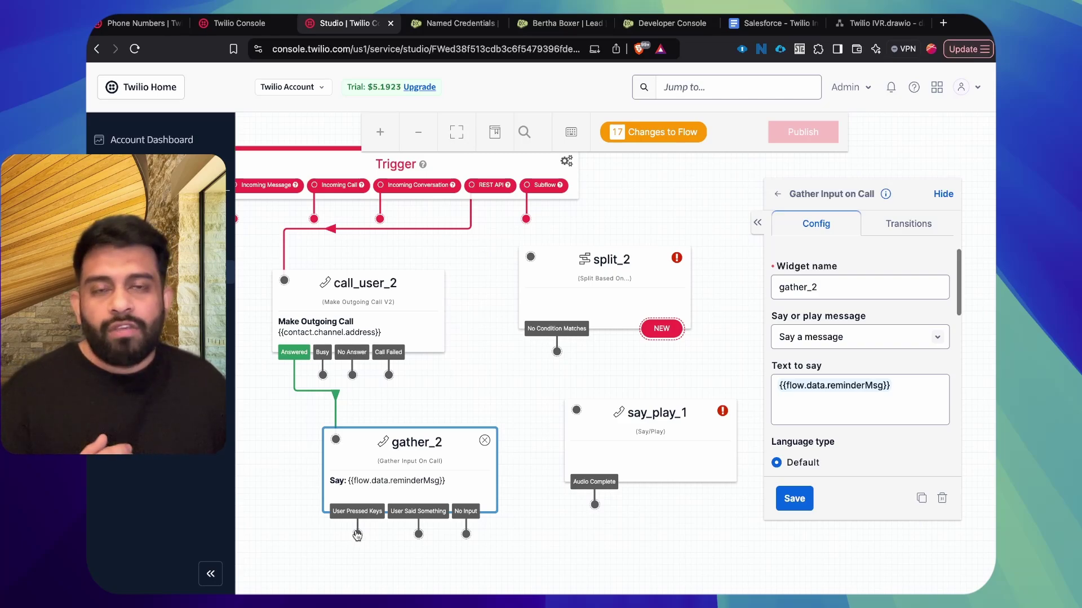
drag(358, 536, 692, 324)
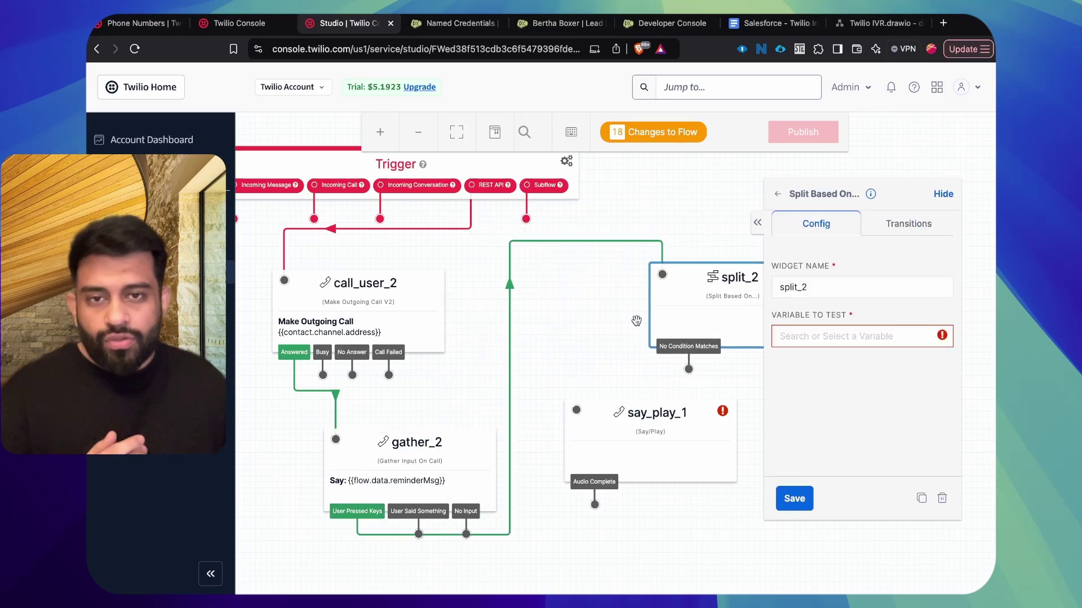
click(964, 191)
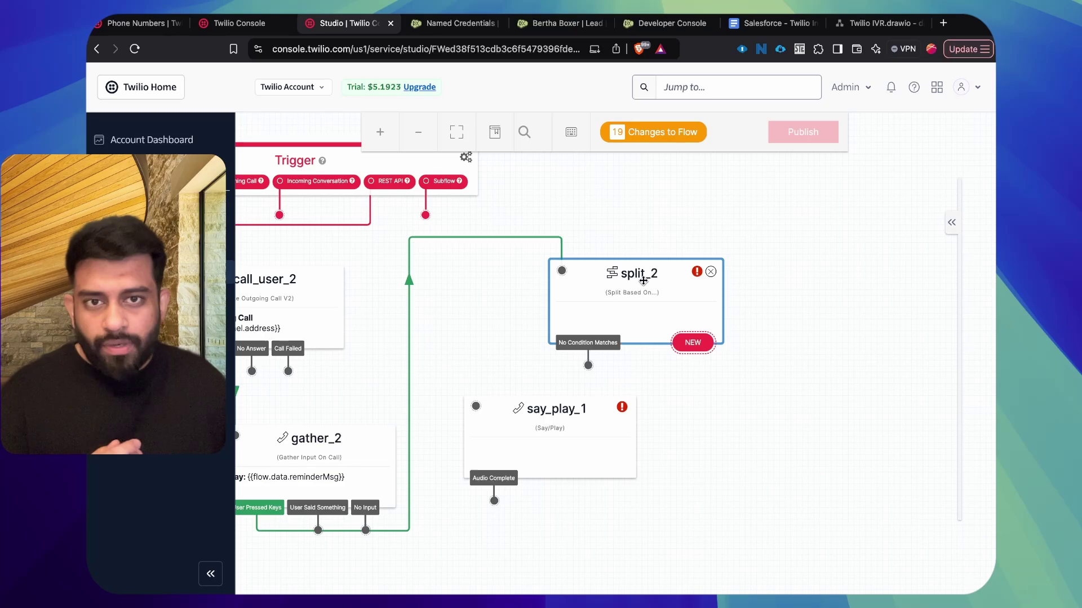
click(951, 222)
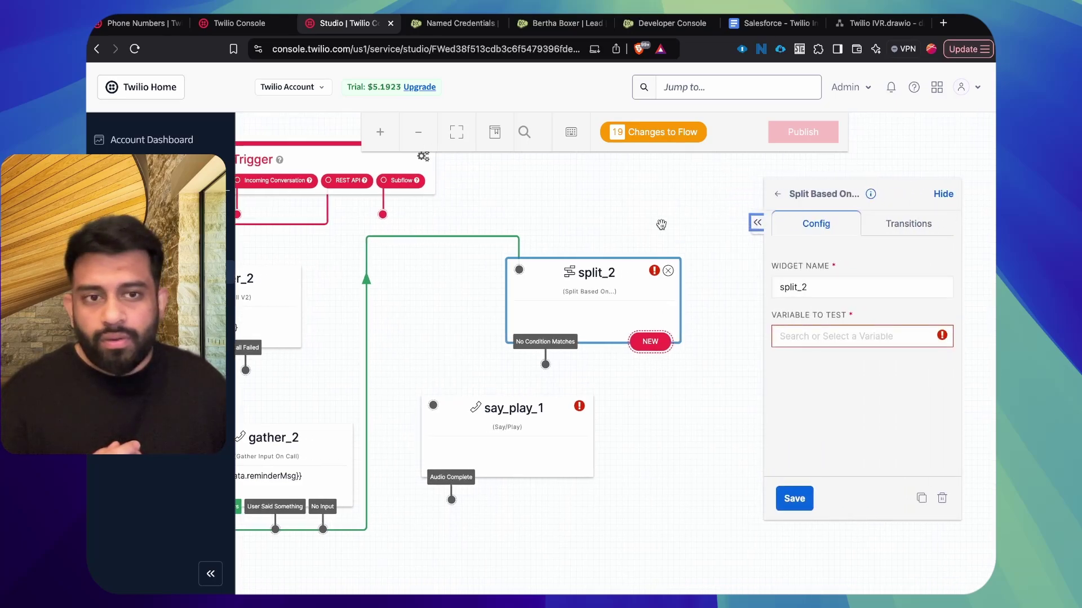
- Make split_2 test widgets.gather_2.Digits
click(845, 336)
scroll(843, 429, down, 3)
scroll(844, 429, down, 1)
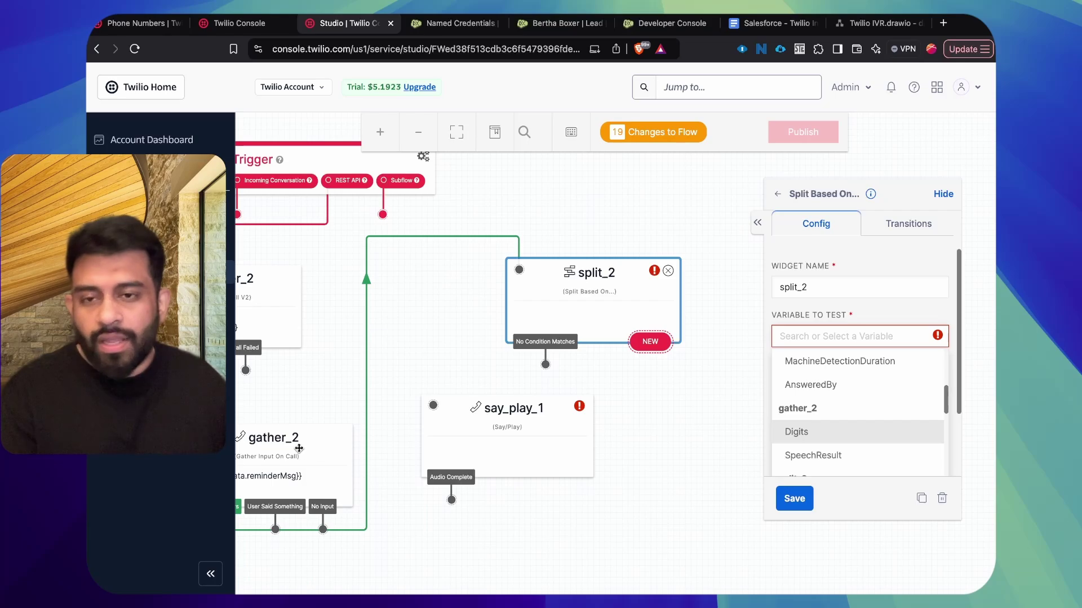
click(796, 432)
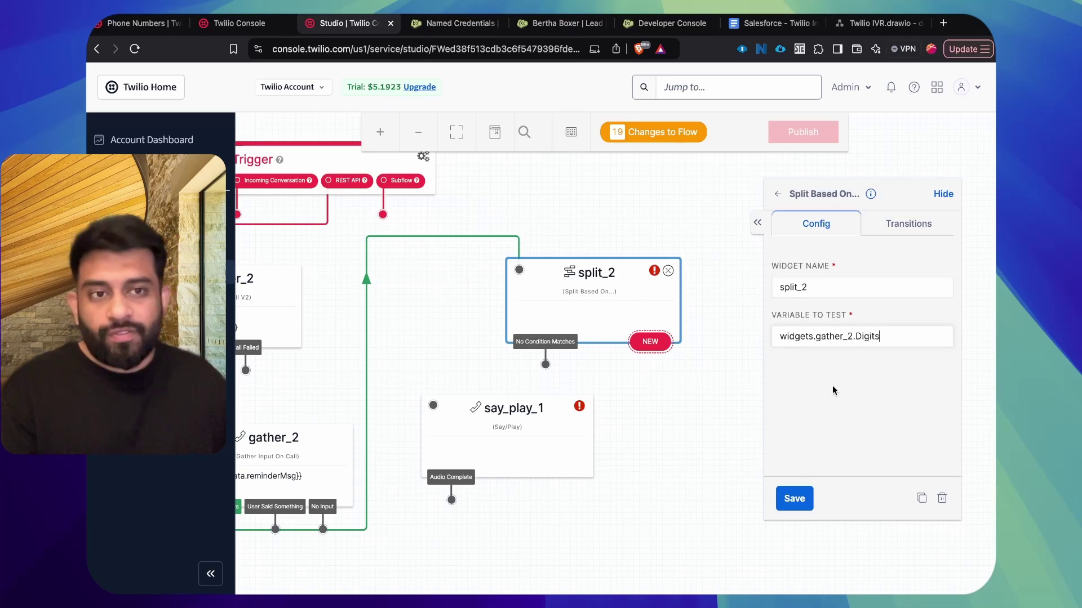
- Add an Equal To 1 condition to split_2 and place say_play_1 below it
click(901, 228)
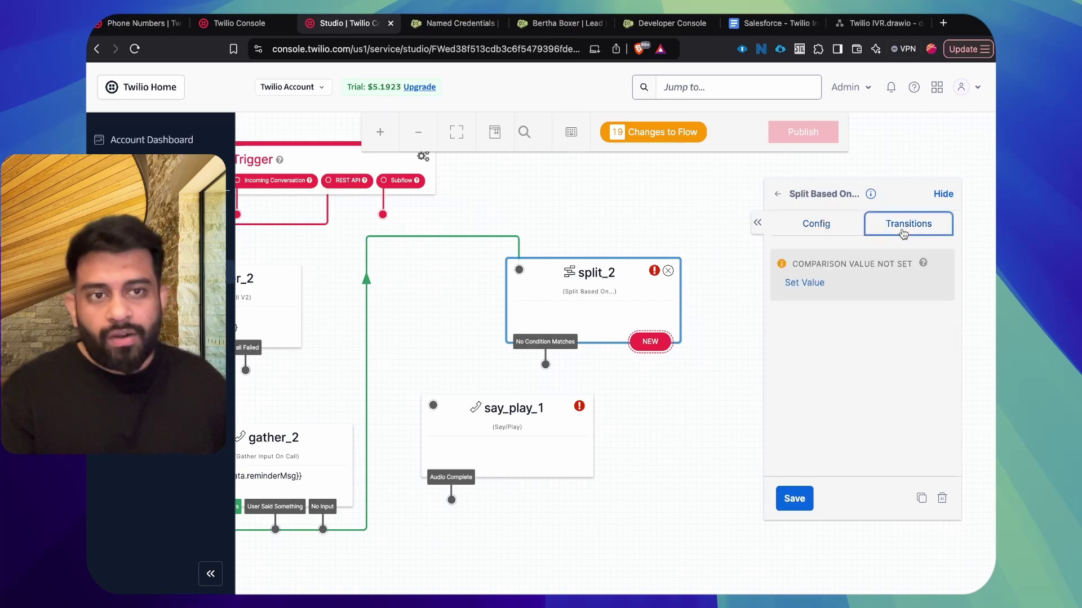
click(811, 283)
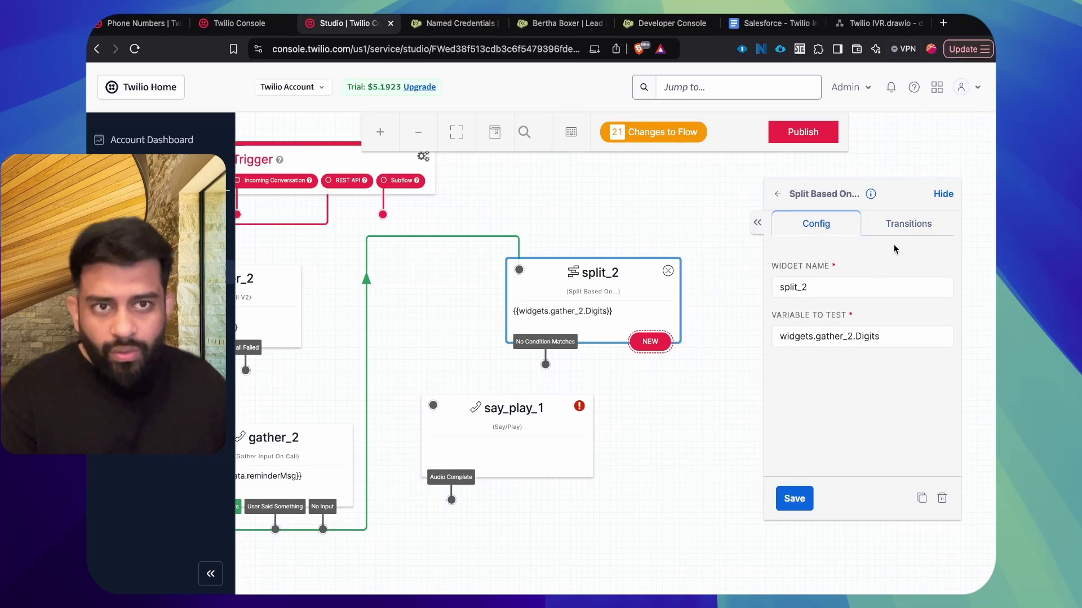
click(908, 225)
scroll(862, 338, down, 2)
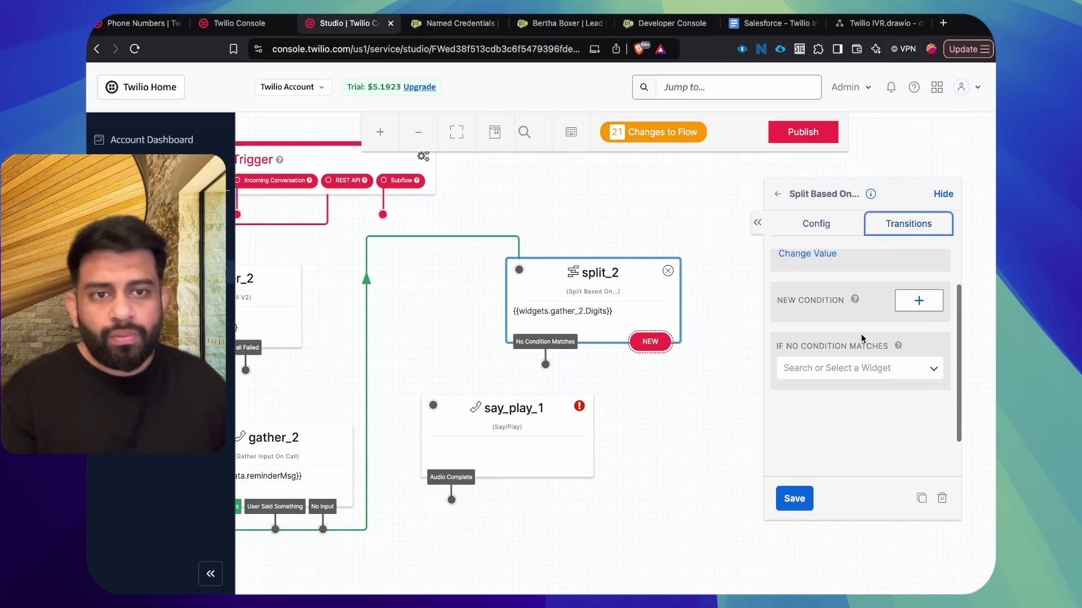
click(919, 310)
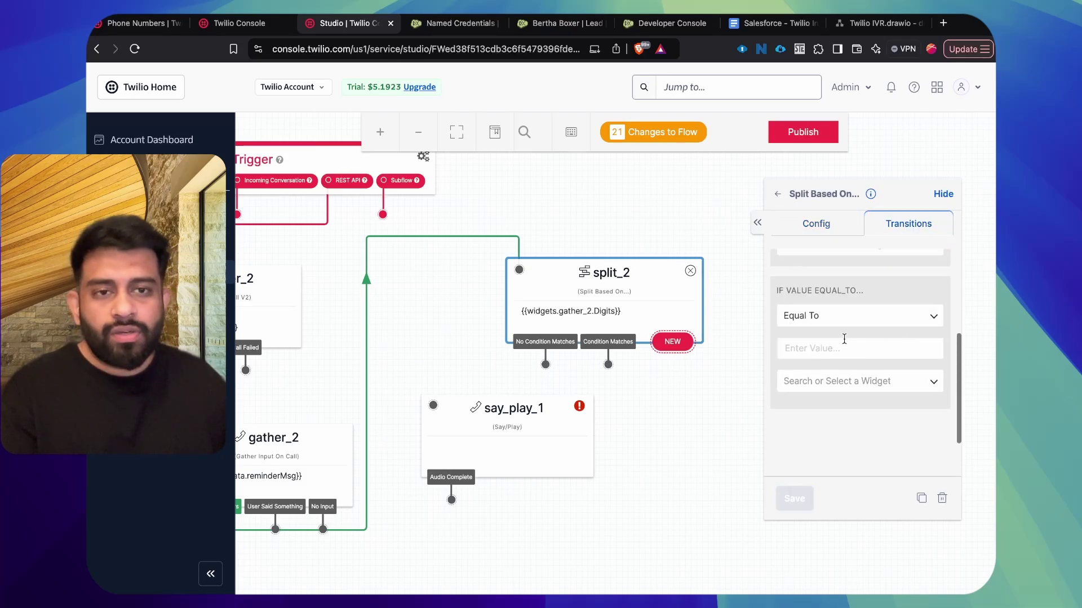
click(823, 348)
text(1)
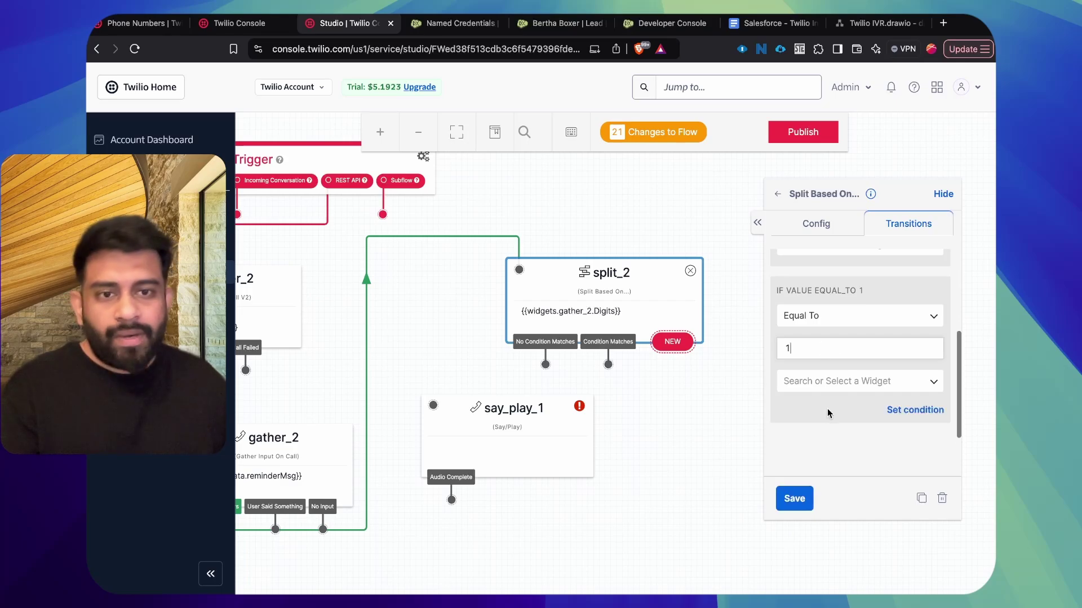
drag(531, 432, 605, 444)
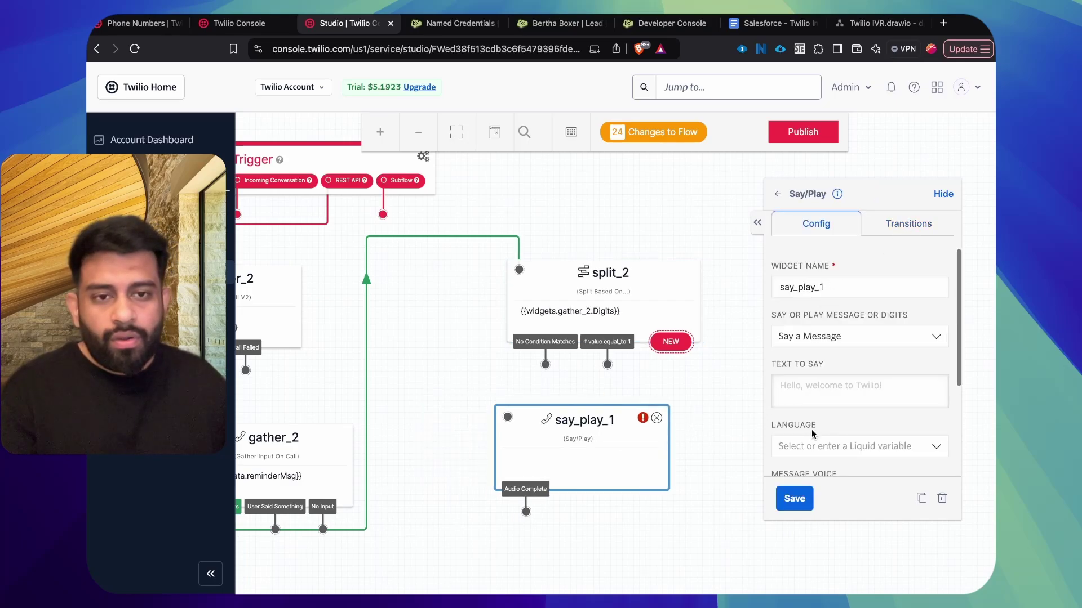
- Route split_2's equal_to 1 branch into say_play_1
drag(588, 440, 622, 452)
drag(606, 364, 621, 428)
click(608, 447)
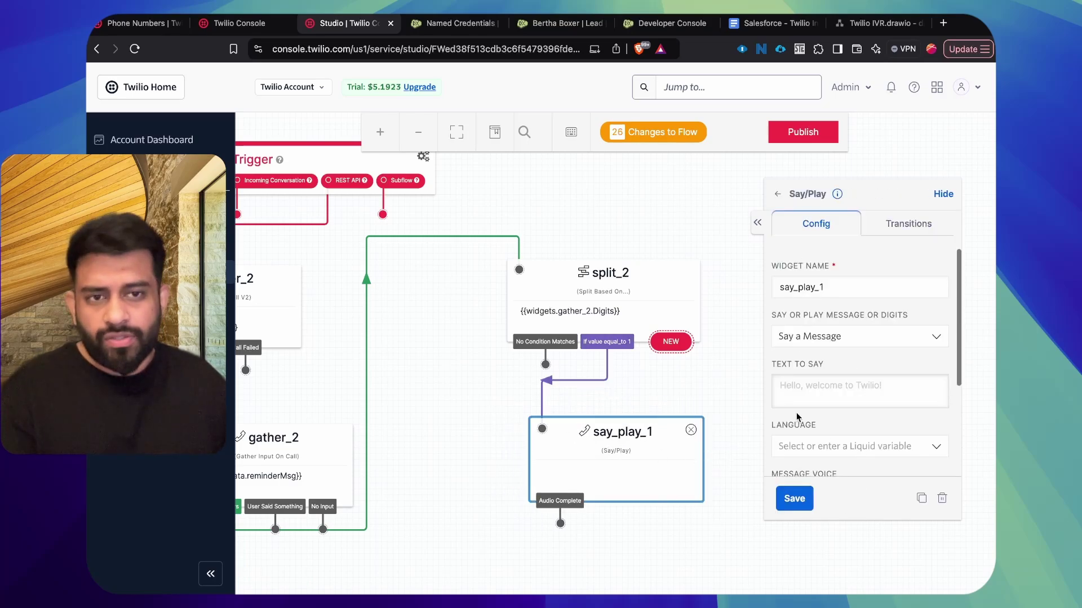
- Have say_play_1 thank the caller and promise a sales rep contact within 24 hrs, then save
click(812, 397)
text(Thank you for showing your)
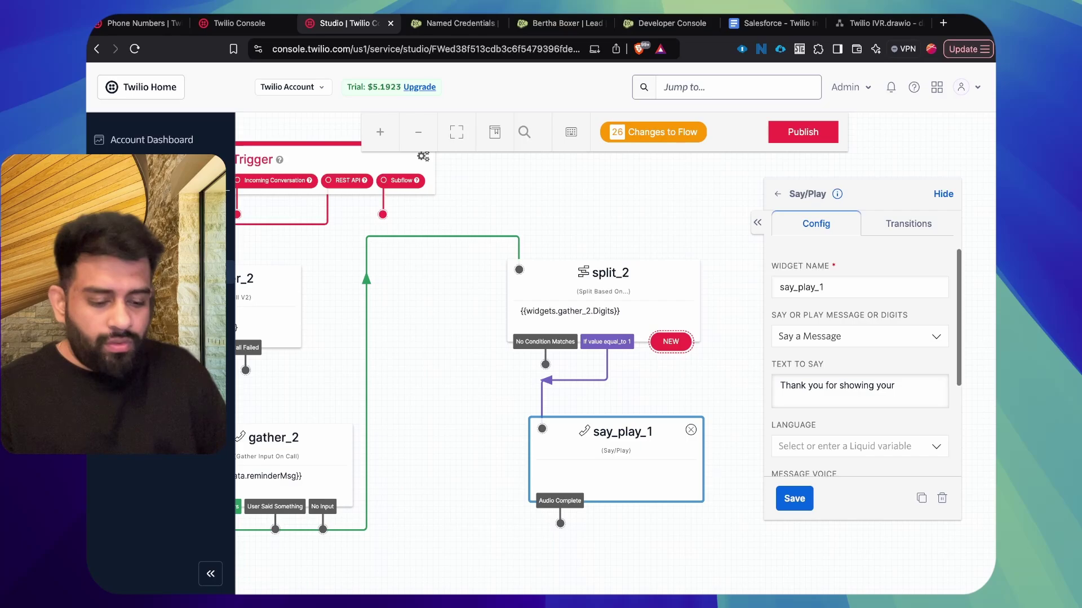
text(interest)
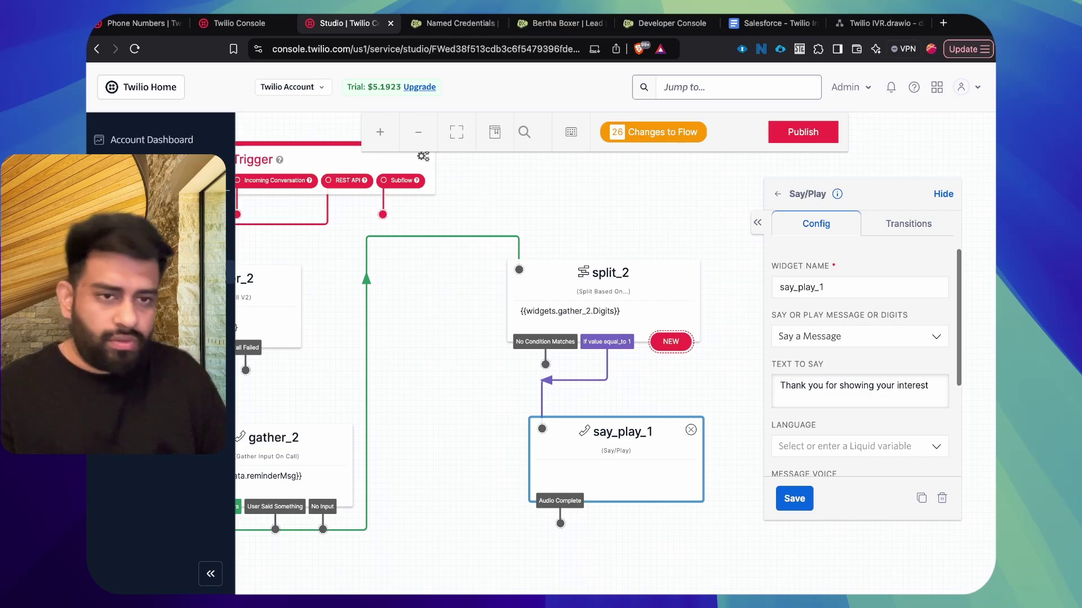
text(, a )
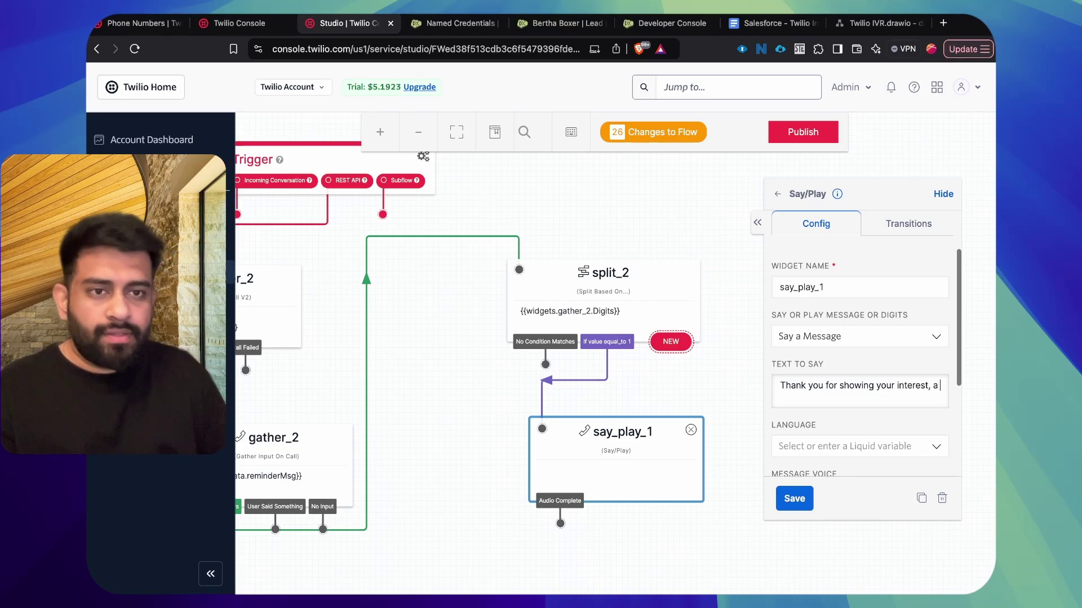
text(sales rep would get in touch)
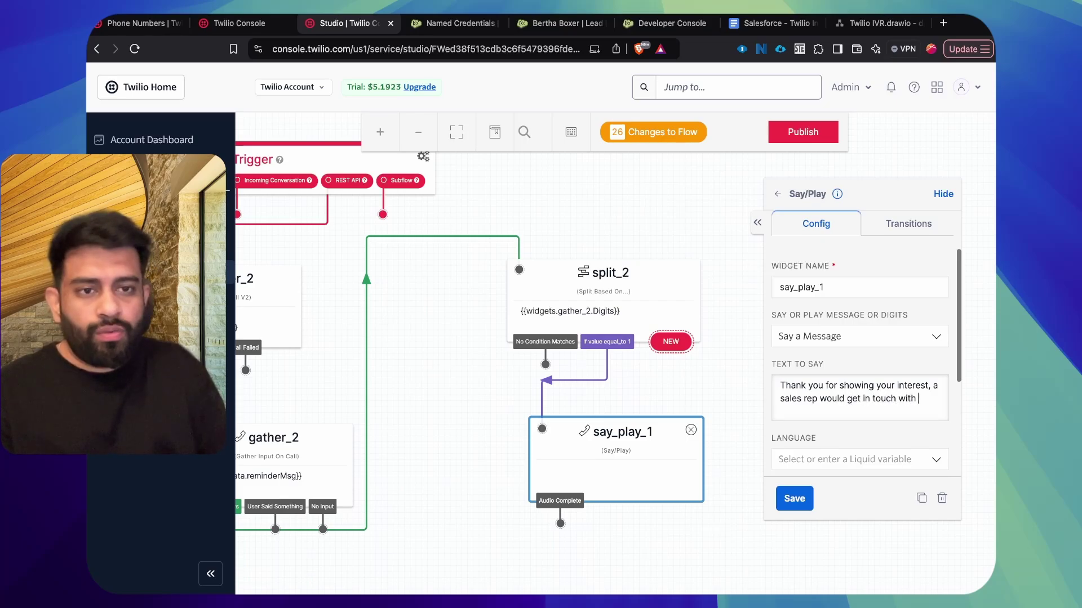
text(within 24 hrs!)
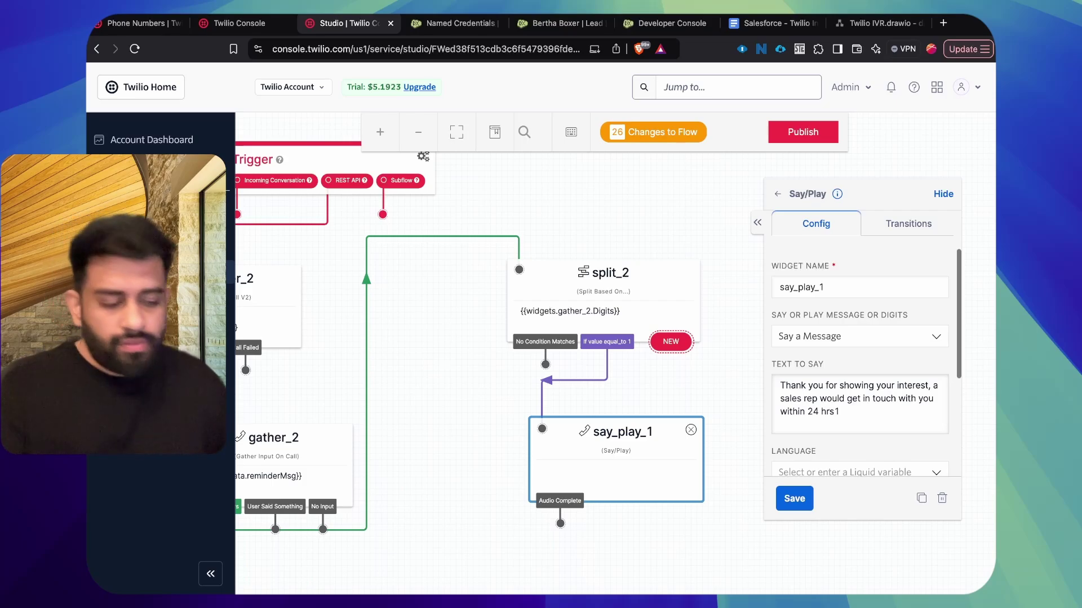
key(BackSpace)
text(!)
click(794, 499)
drag(656, 400, 746, 401)
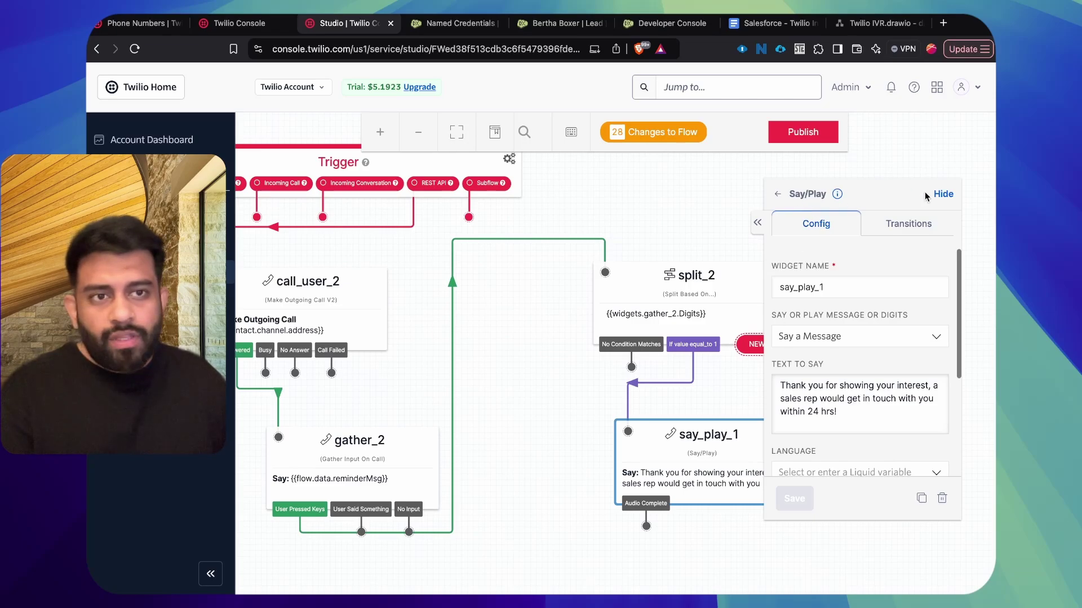
click(943, 193)
drag(720, 210, 855, 205)
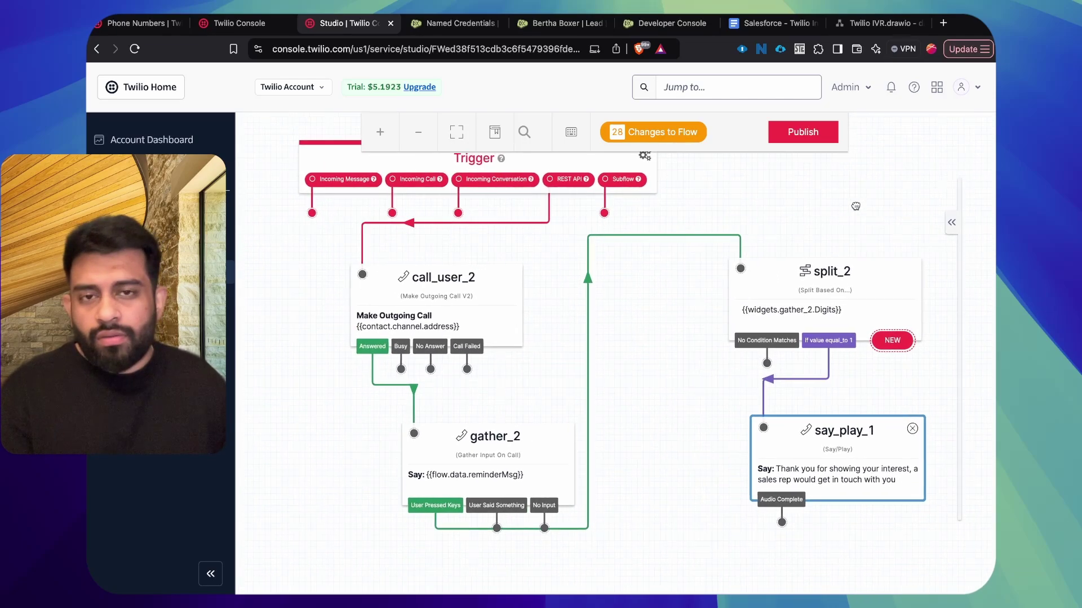
- Publish the flow's 29 revisions, then bring up the Salesforce - Twilio Integration document
drag(825, 465, 860, 483)
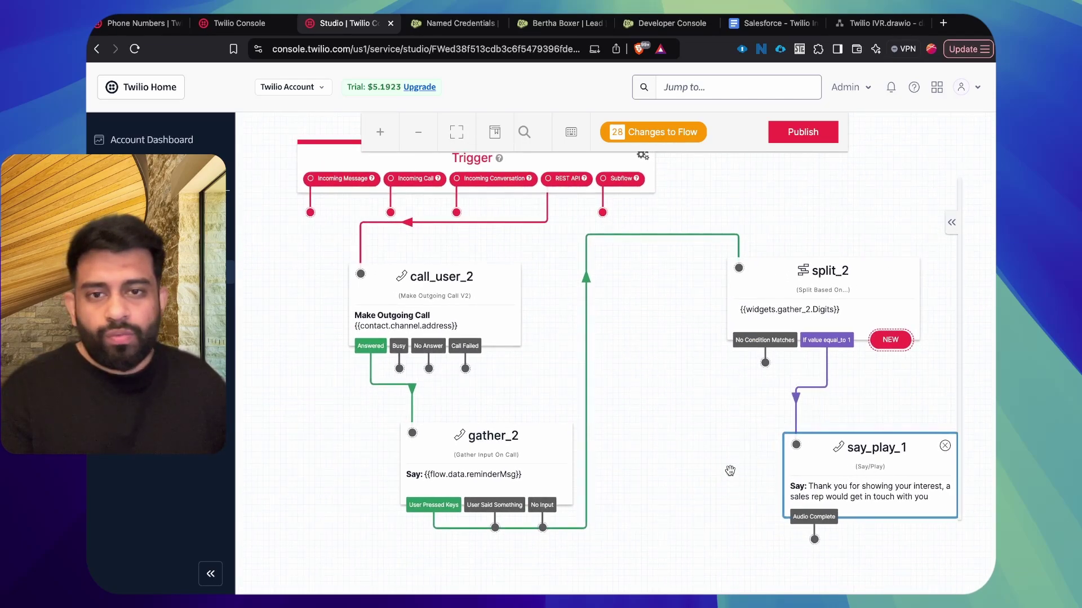
click(802, 133)
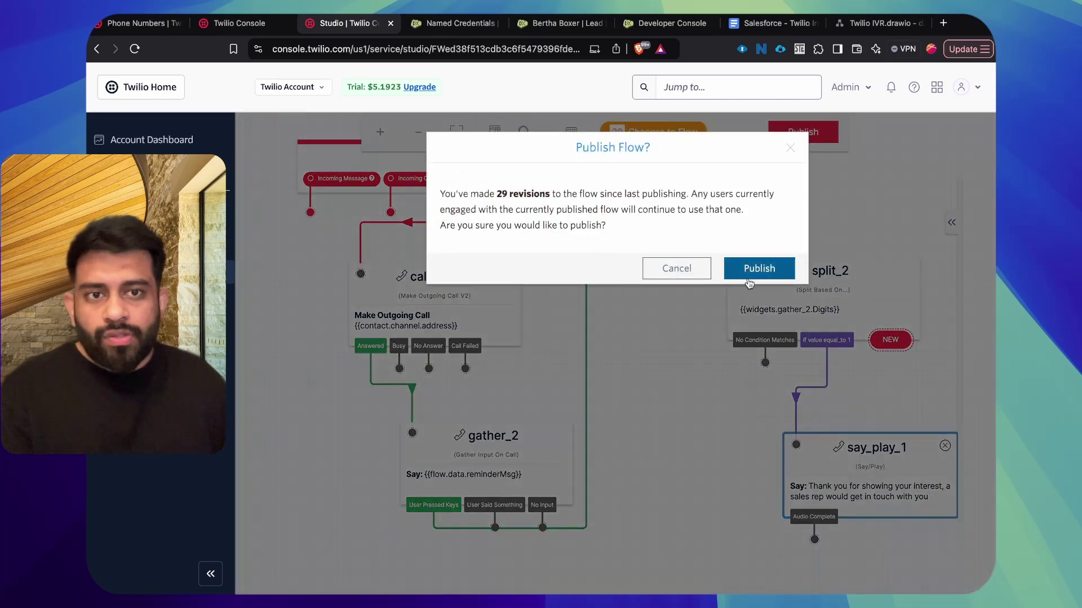
click(752, 269)
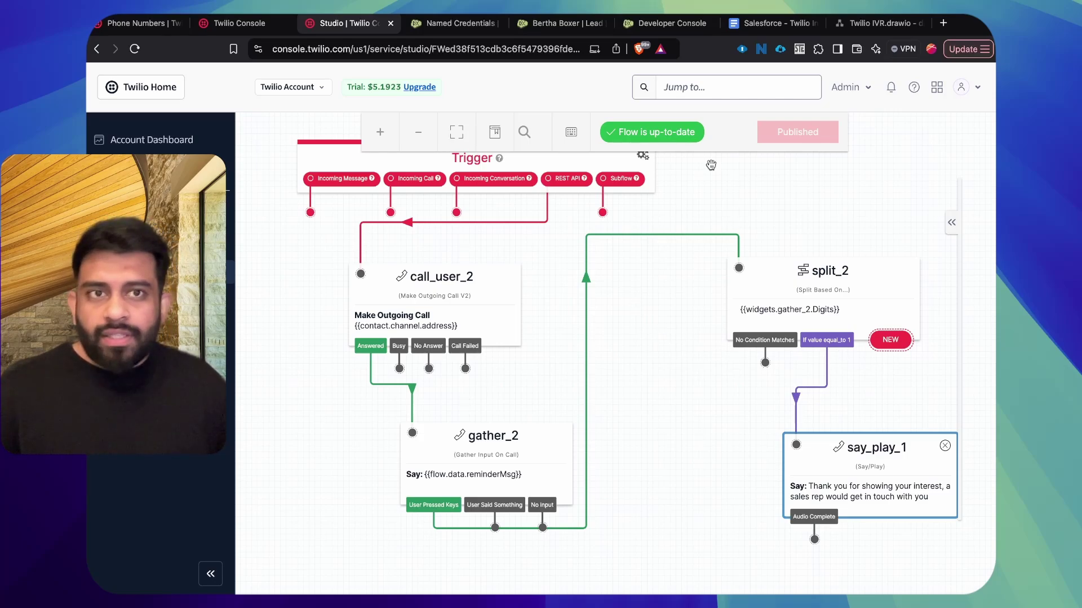
click(773, 28)
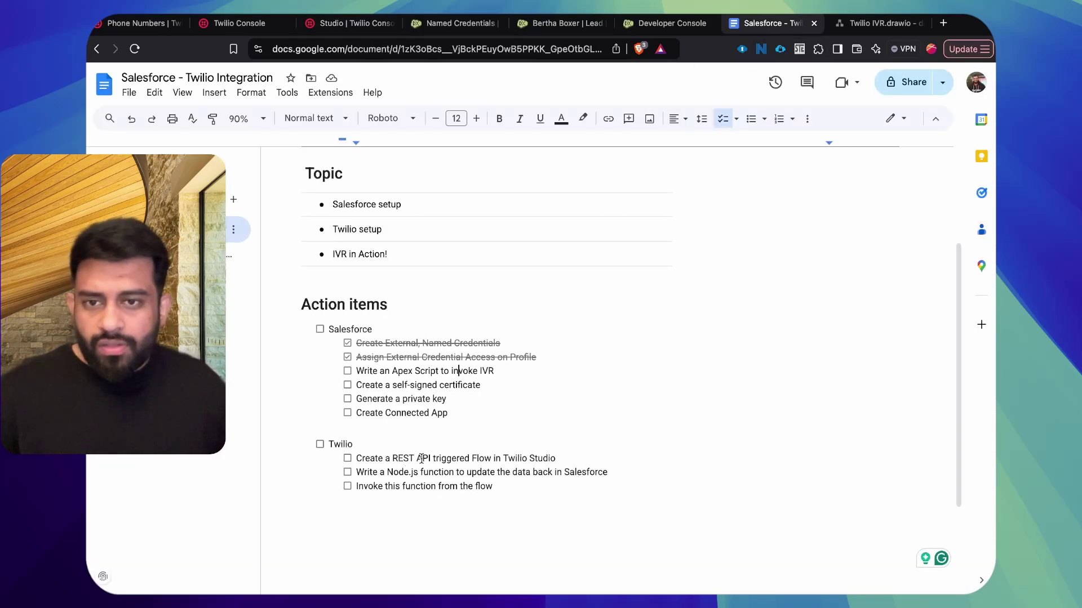
- Tick 'Create a REST API triggered Flow in Twilio Studio' as done and return to Studio
click(347, 459)
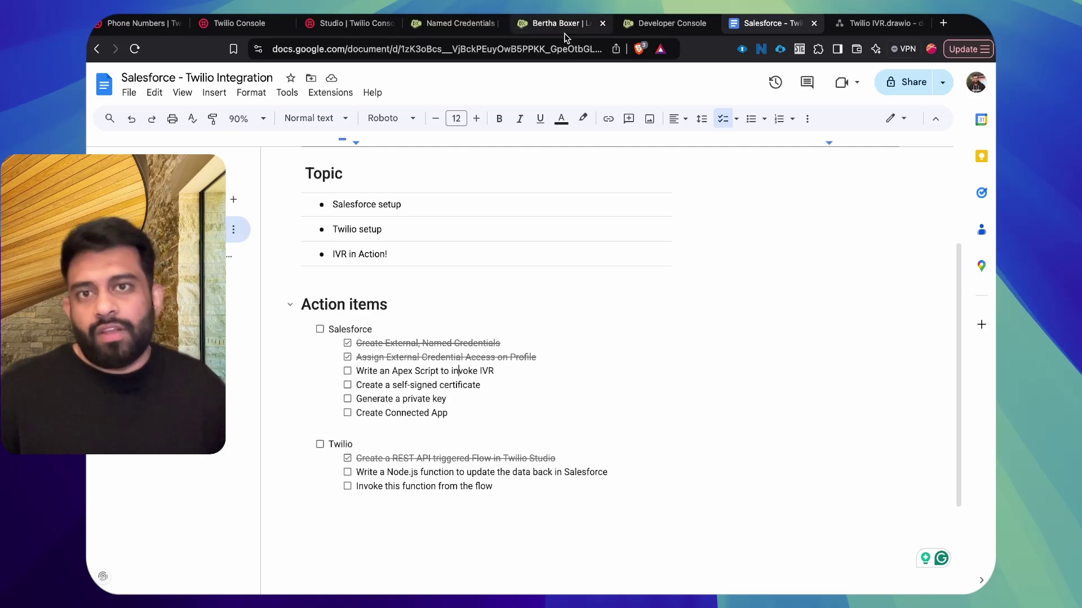
click(348, 24)
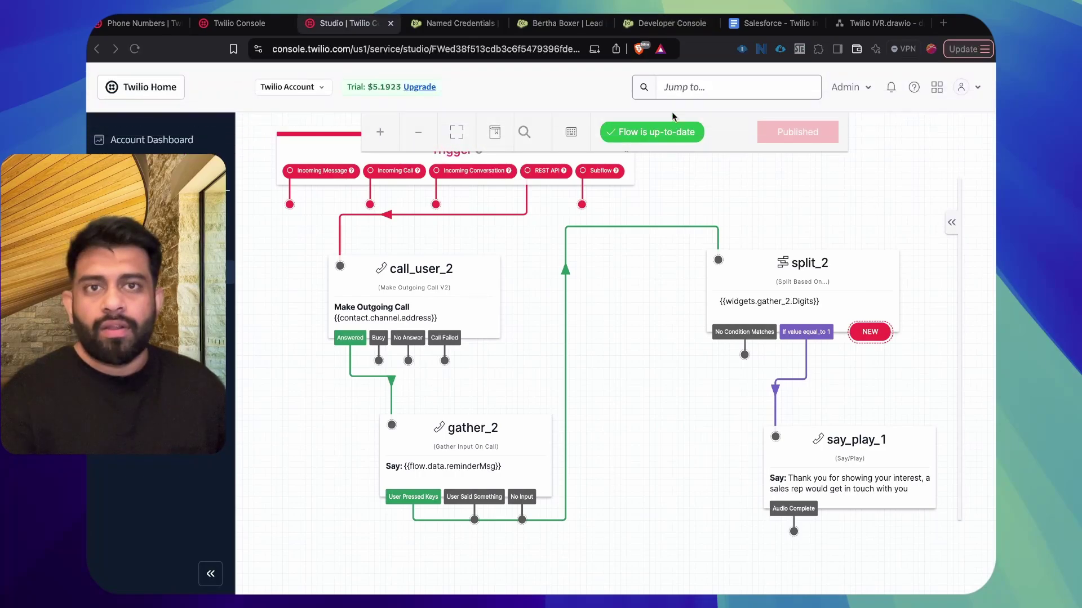
- Switch to TwilioFlowExecutor.apxc in the Developer Console and place the cursor in the class body
click(670, 24)
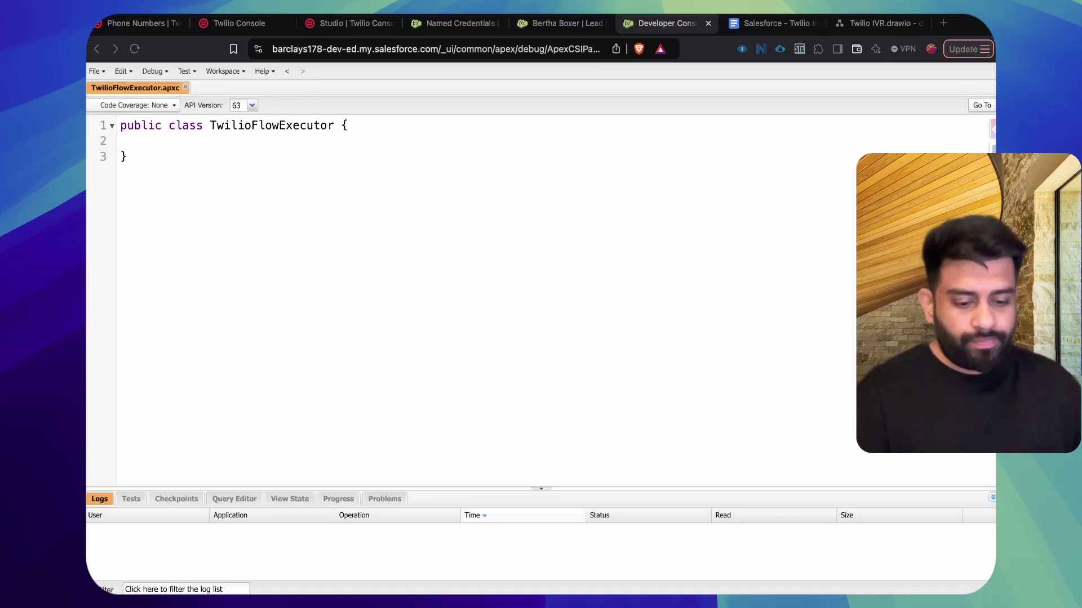
click(251, 141)
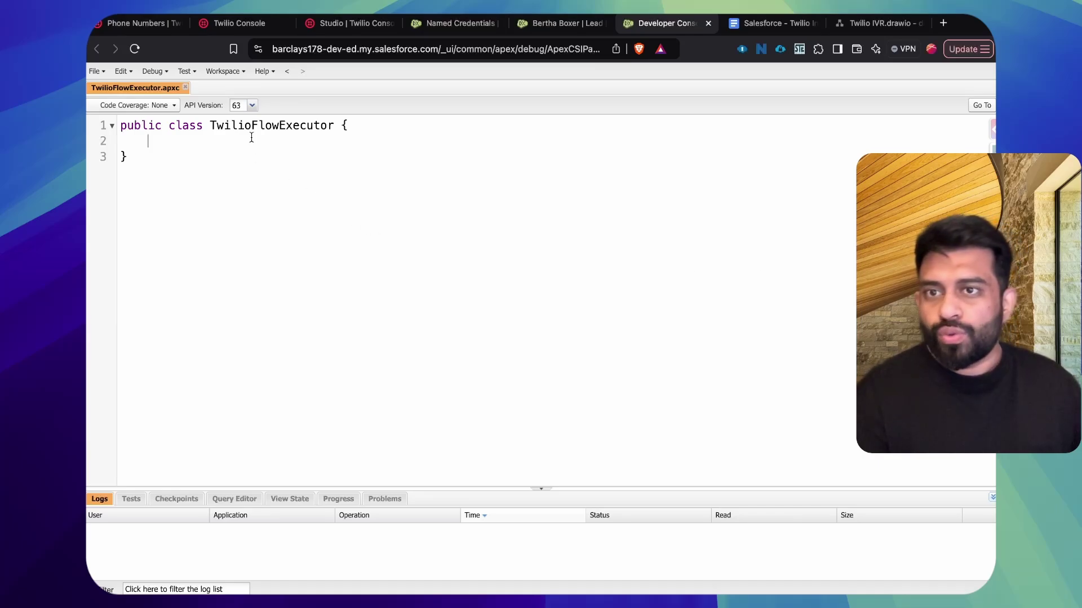
- Paste and save the invokeIvr method, checking its toPhoneNumber and fromPhoneNumber parameters
key(super+v)
key(super+s)
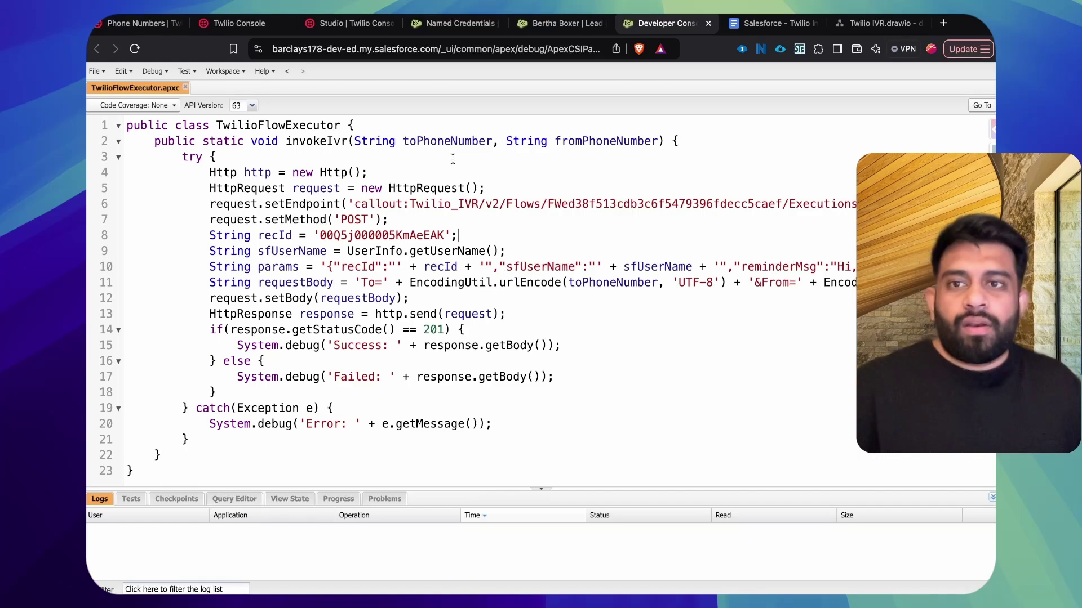
drag(293, 141, 337, 141)
double_click(309, 141)
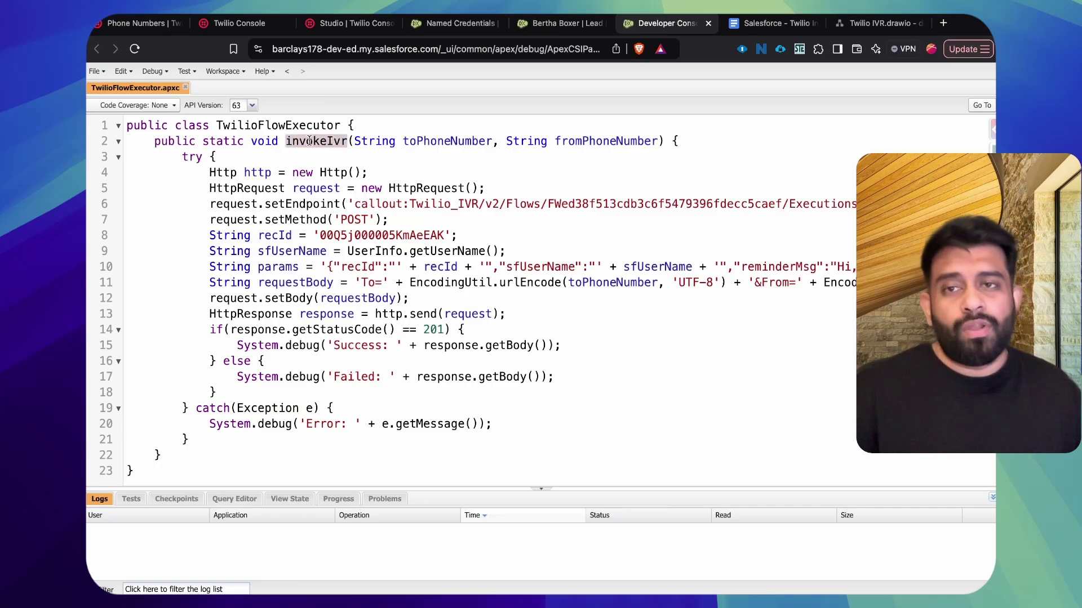
double_click(446, 139)
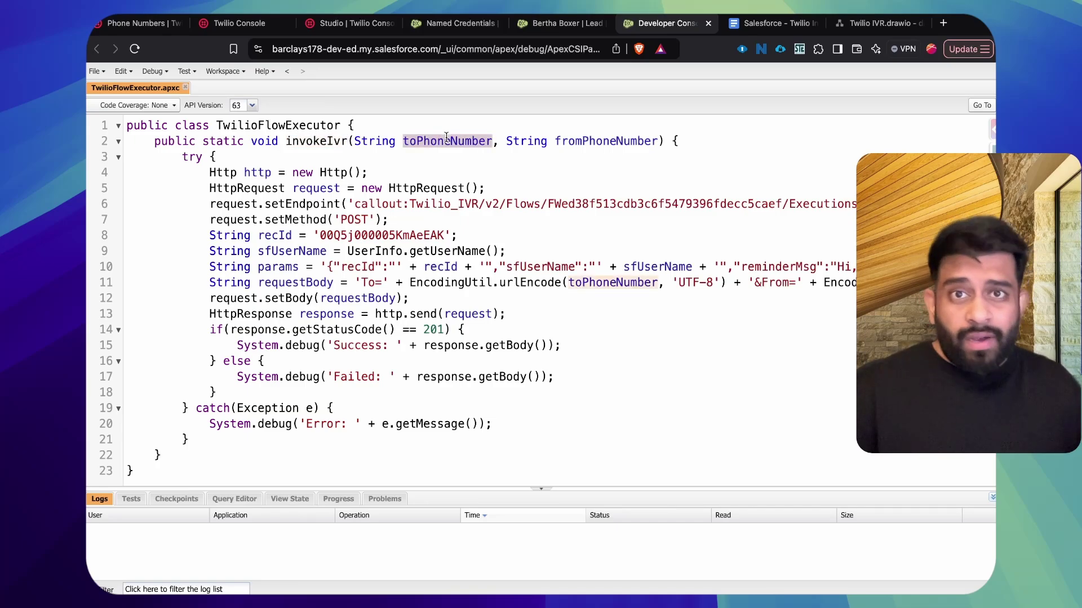
double_click(582, 141)
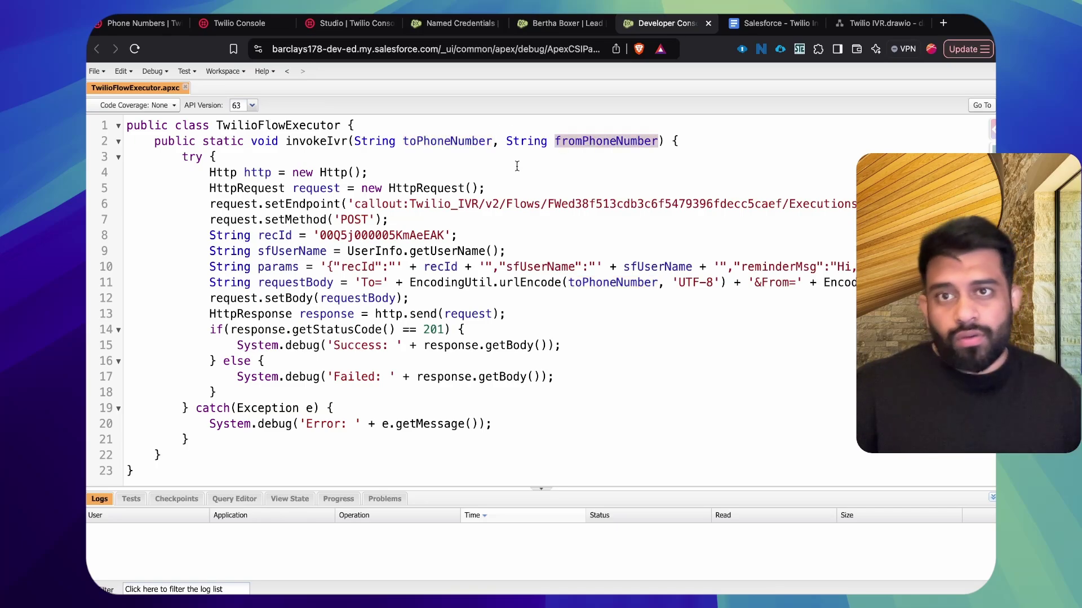
- Review the HttpRequest setup, Twilio_IVR named credential and flow ID in the endpoint
click(479, 169)
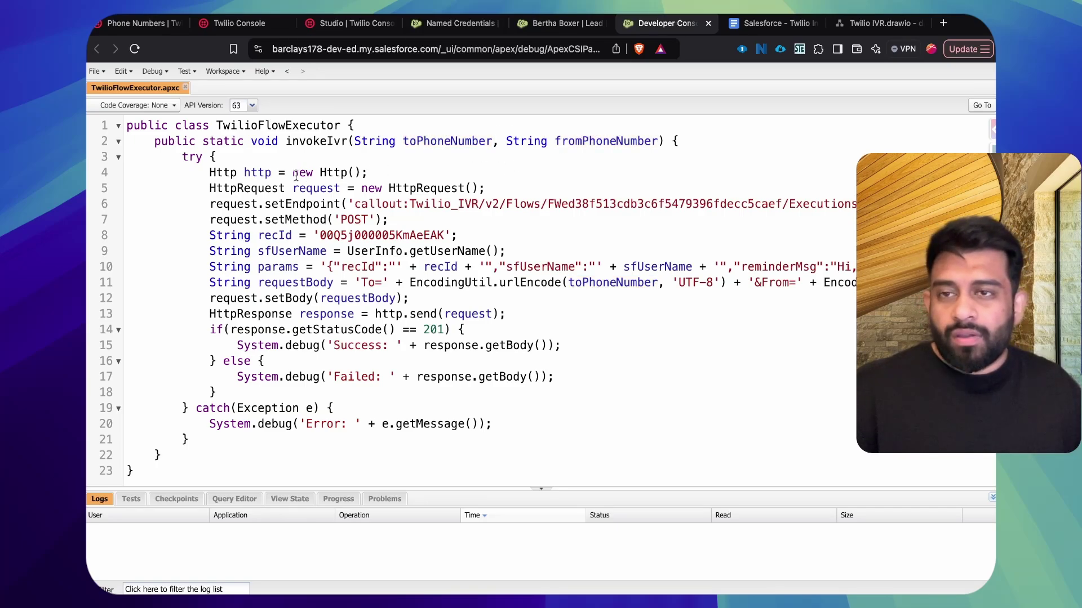
drag(210, 171, 530, 187)
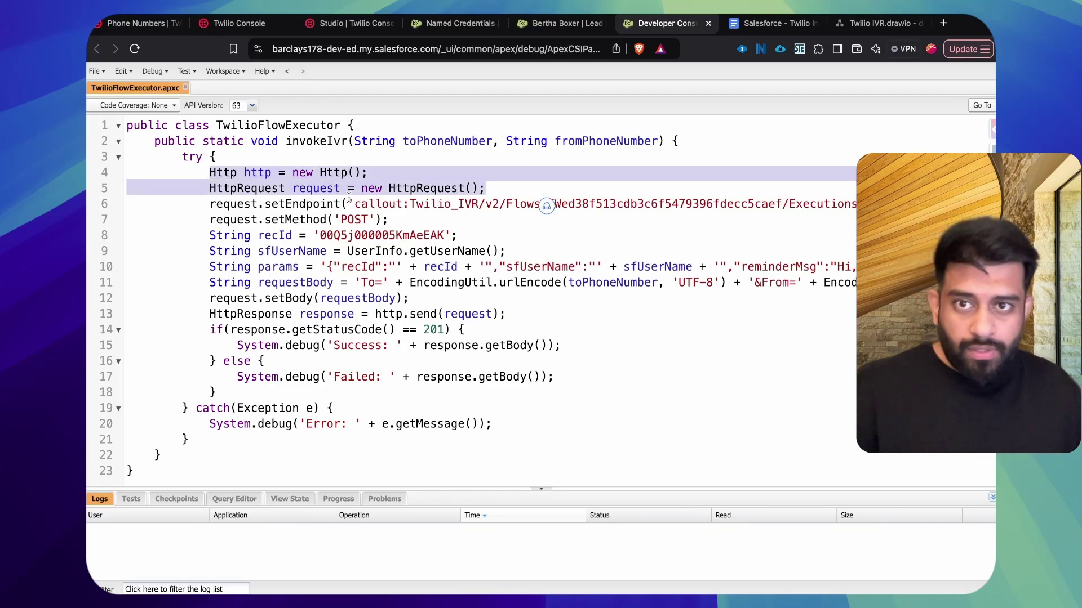
double_click(455, 205)
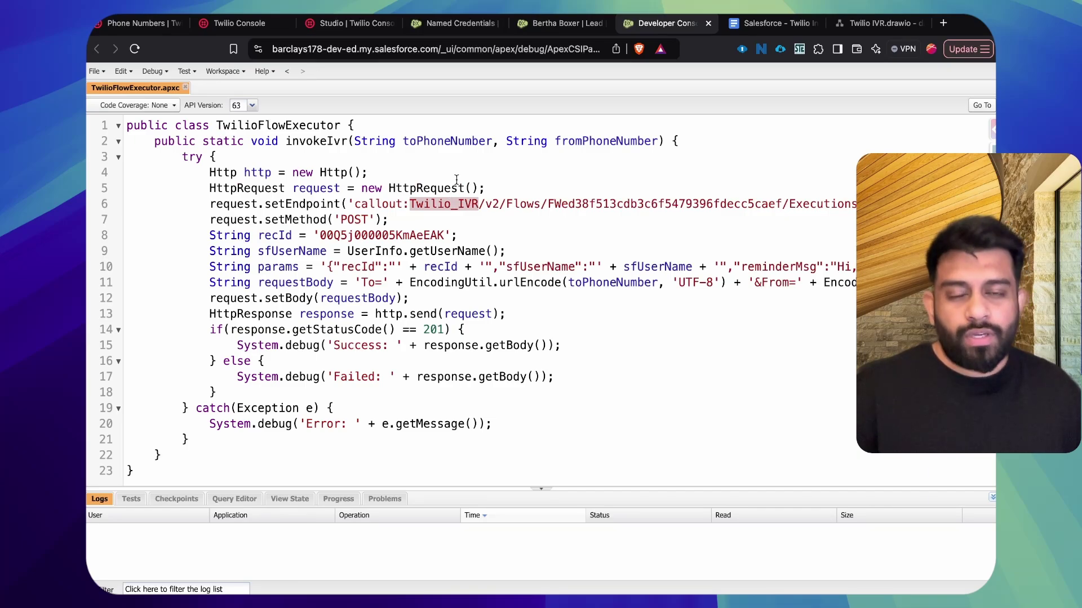
double_click(577, 202)
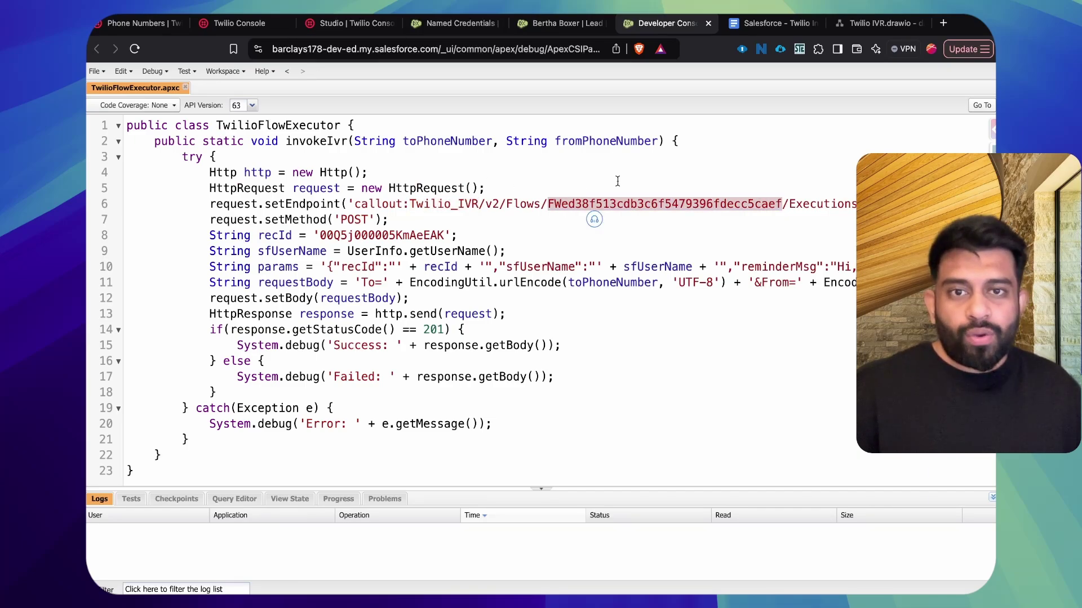
click(350, 23)
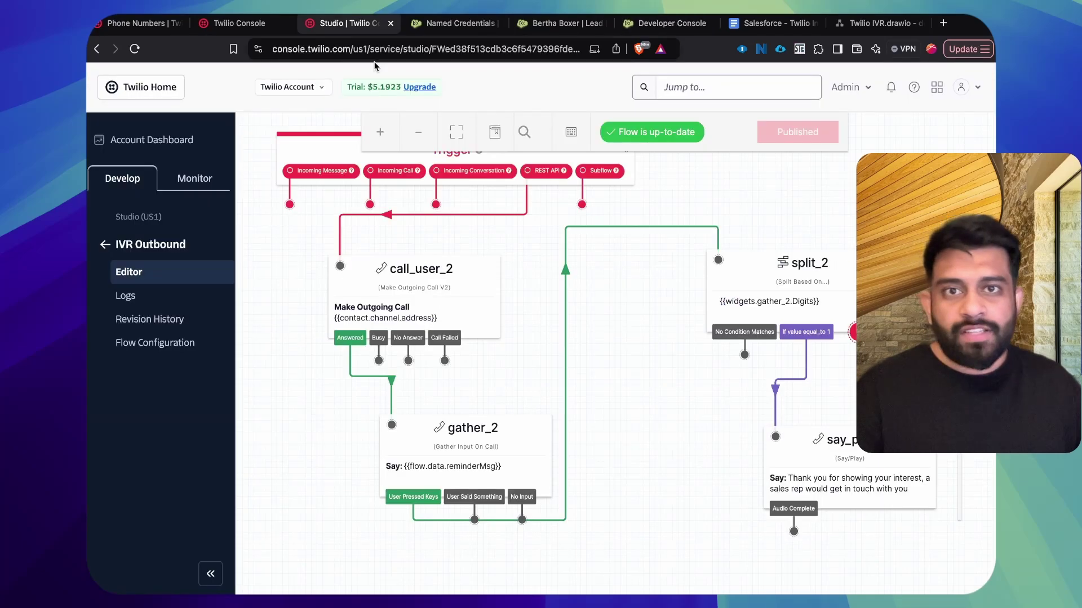
- Copy the flow ID from Studio's address bar and paste it over the old ID in setEndpoint
click(507, 55)
double_click(508, 49)
key(cmd+c)
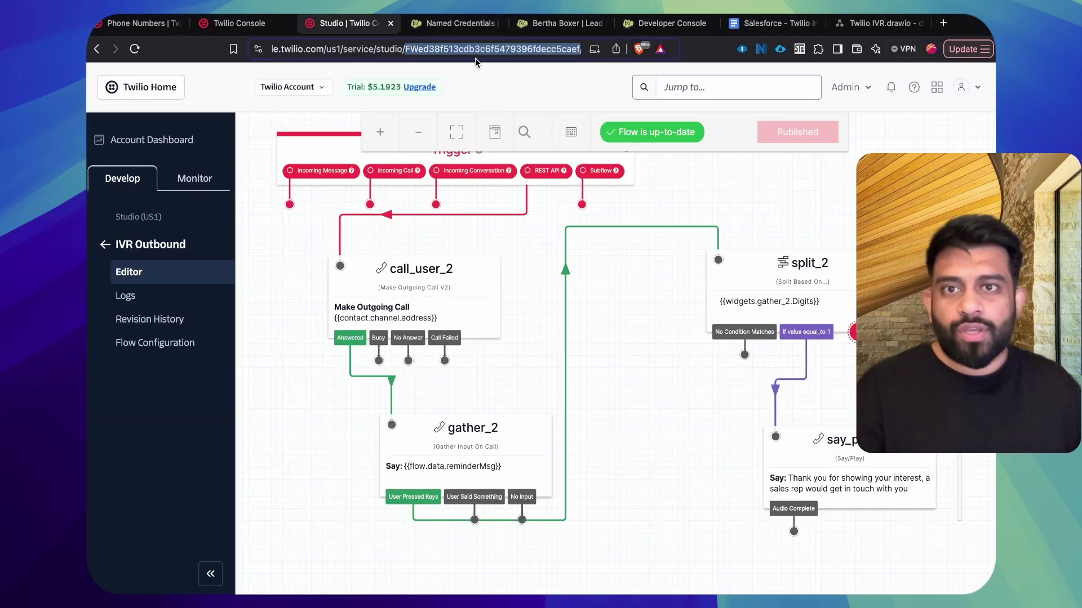
click(667, 23)
click(643, 217)
double_click(651, 204)
key(cmd+v)
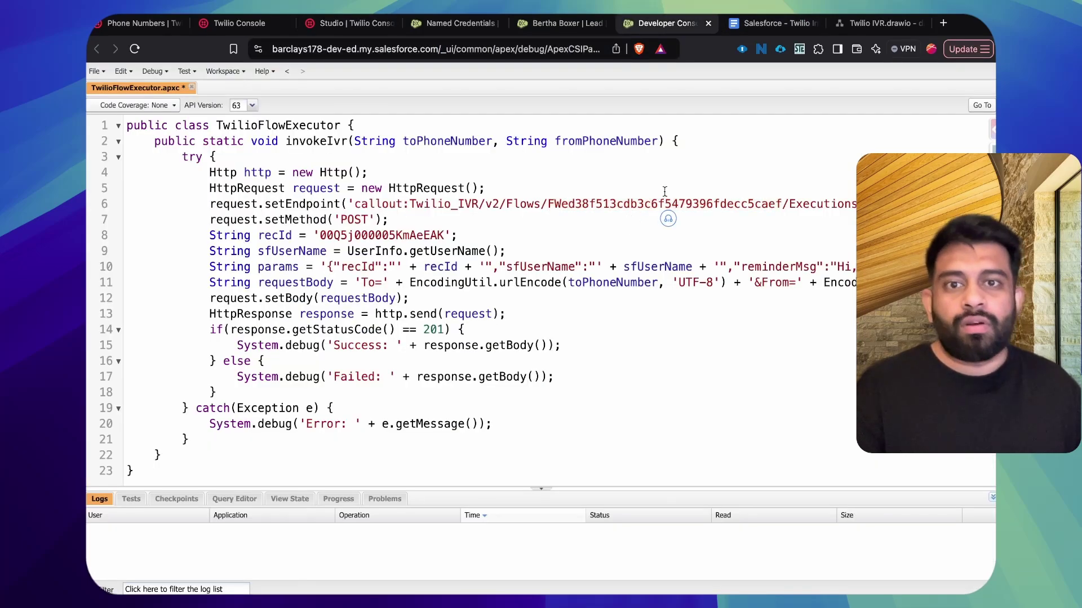
key(cmd+s)
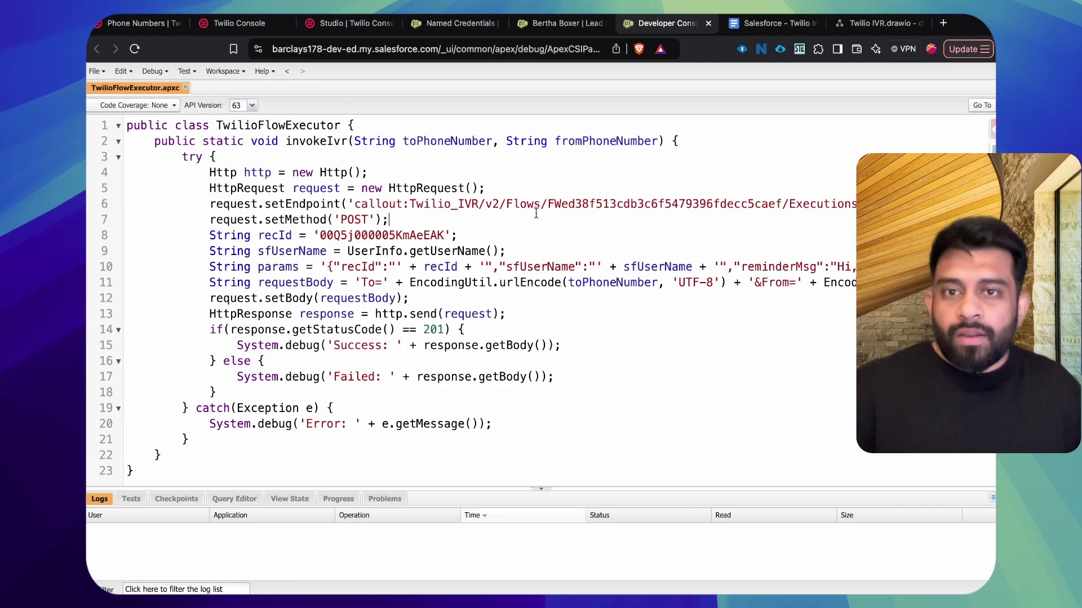
scroll(389, 274, right, 10)
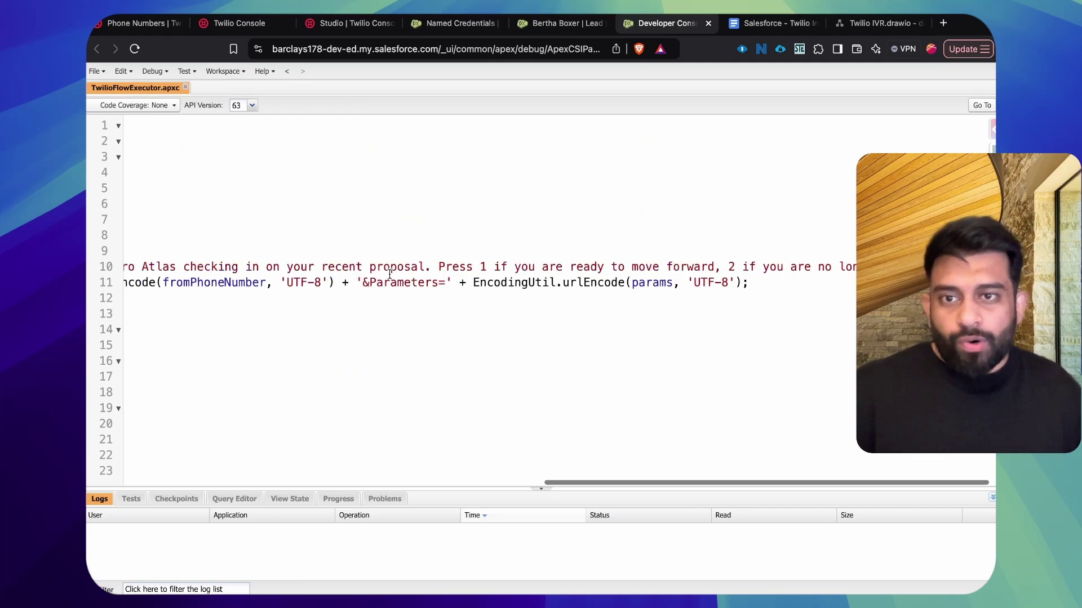
scroll(432, 251, left, 5)
scroll(432, 251, left, 5)
drag(347, 281, 366, 281)
drag(523, 281, 641, 281)
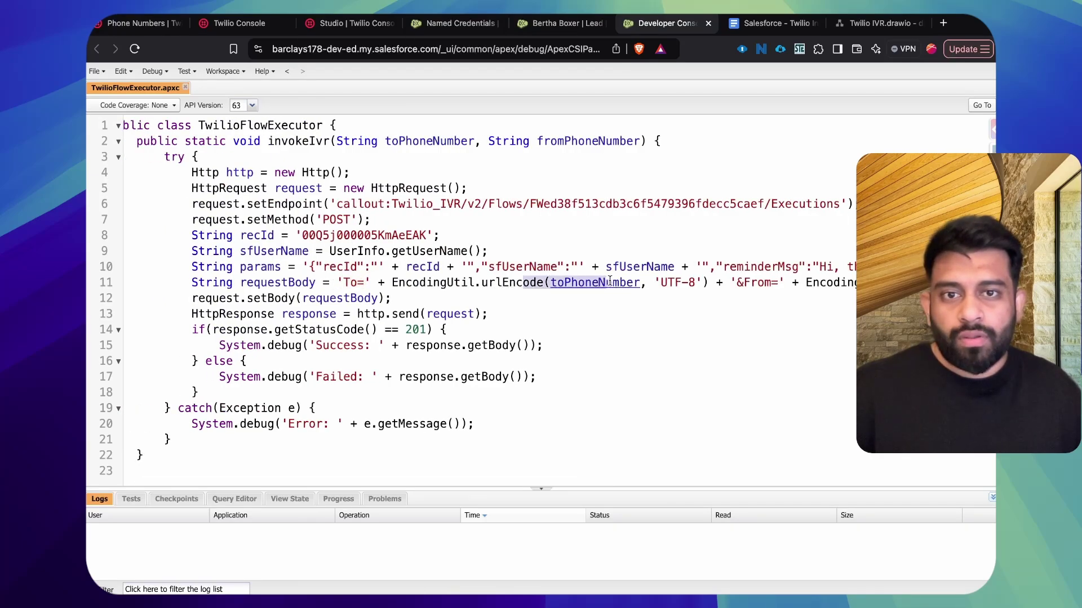
scroll(640, 280, right, 1)
scroll(640, 280, right, 6)
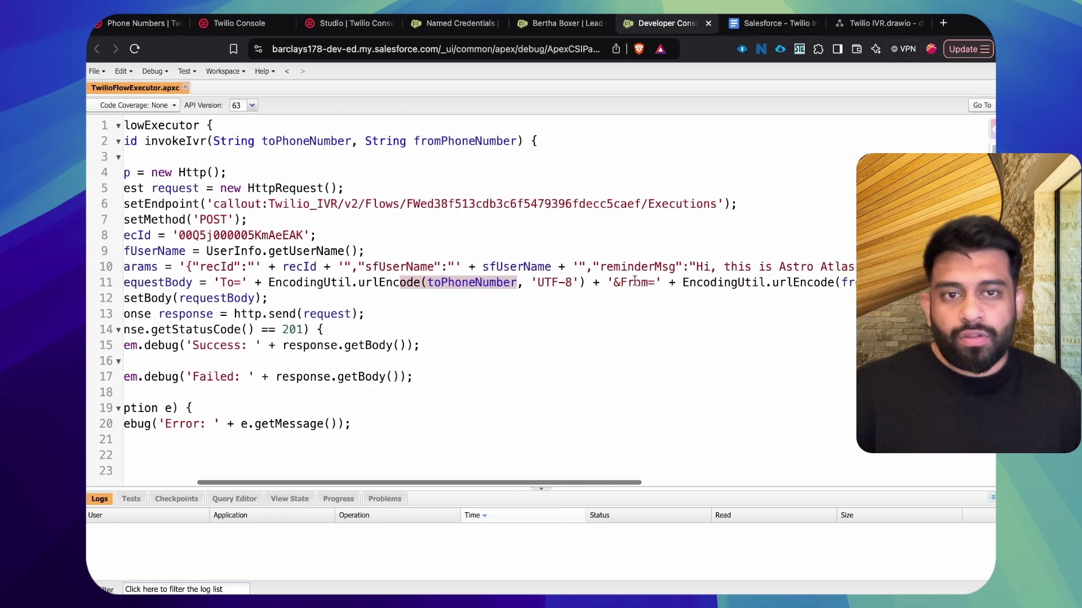
scroll(629, 281, right, 2)
drag(581, 282, 687, 282)
double_click(597, 280)
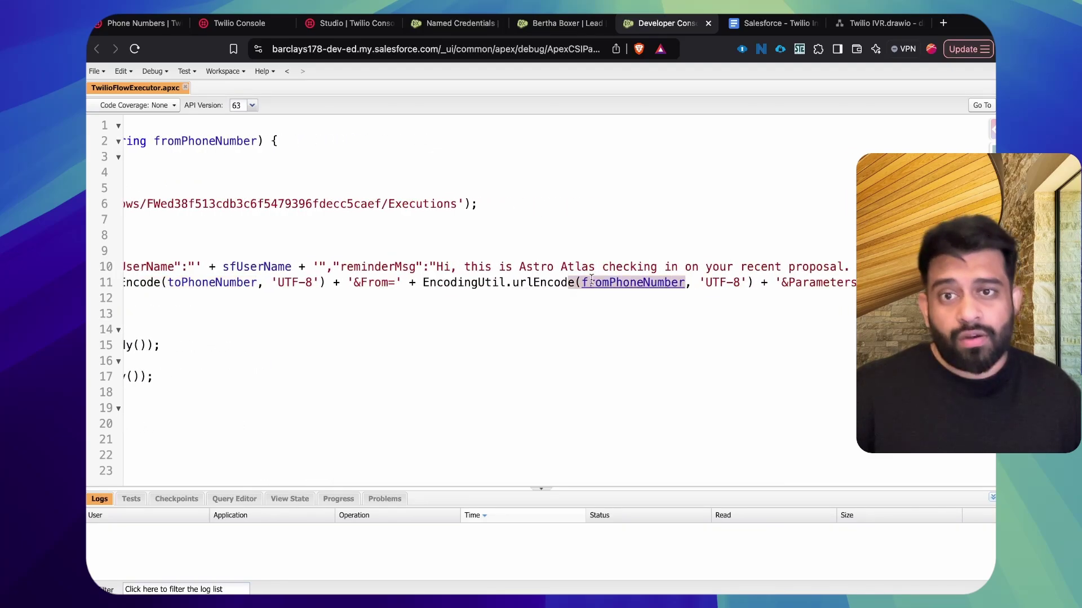
scroll(591, 280, right, 5)
click(591, 280)
scroll(592, 281, left, 5)
scroll(593, 282, left, 6)
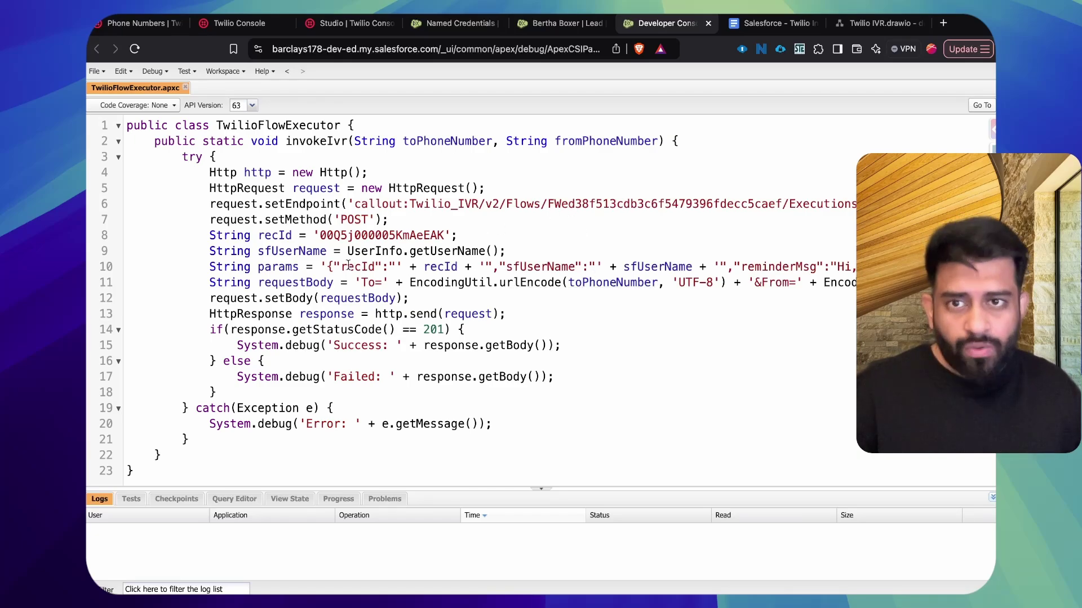
click(674, 267)
scroll(659, 267, right, 5)
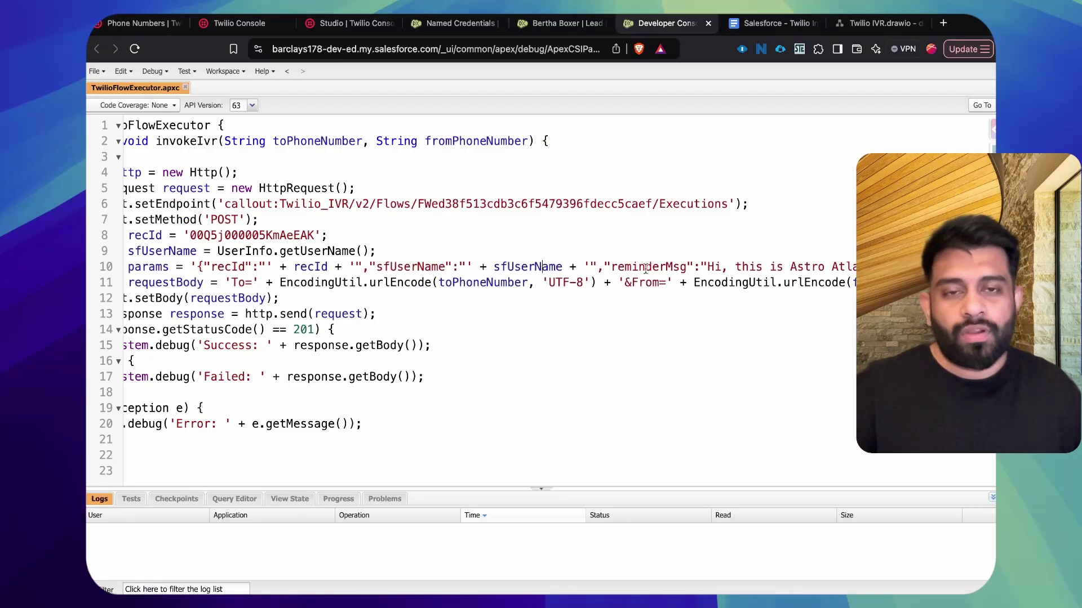
scroll(646, 268, right, 6)
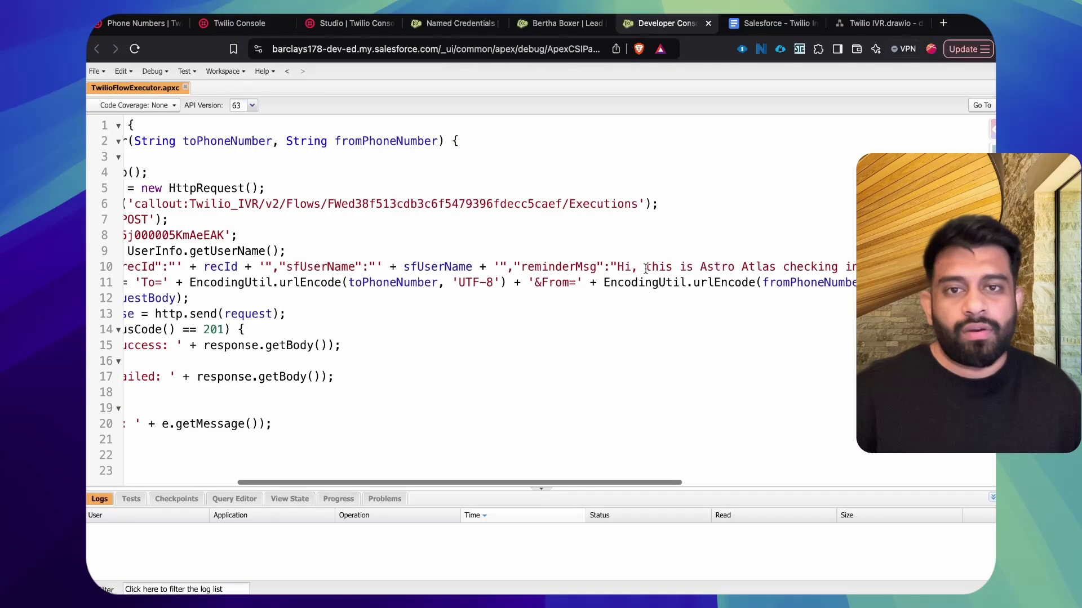
click(325, 25)
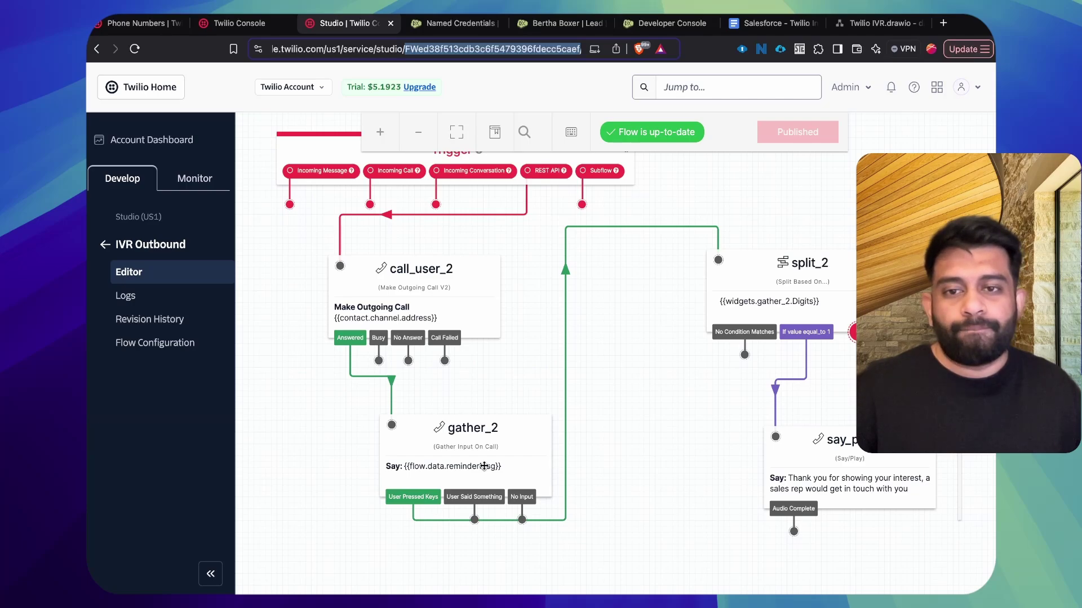
click(461, 476)
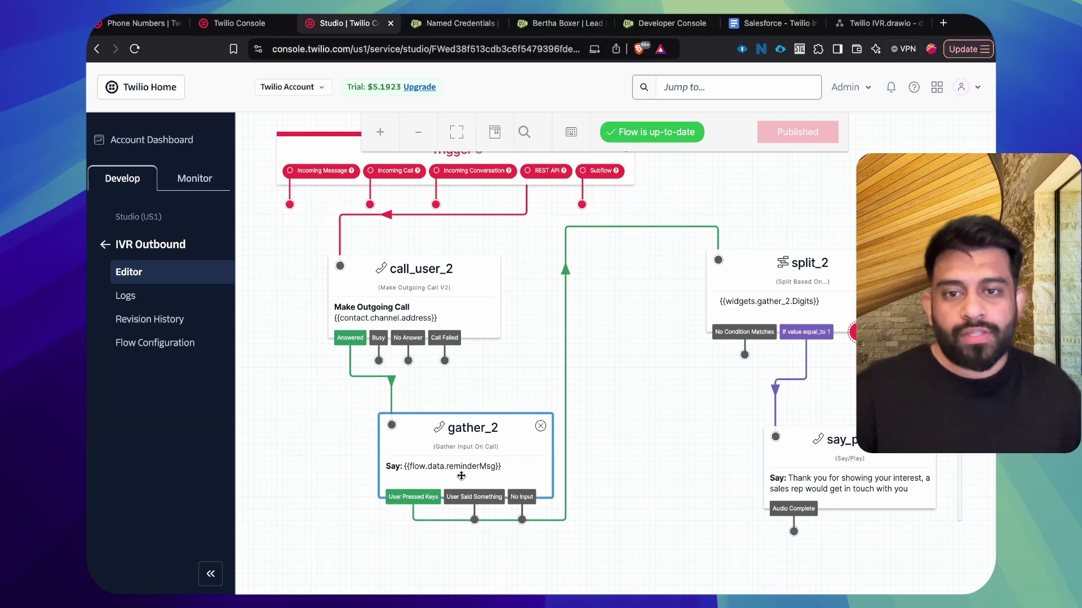
click(664, 25)
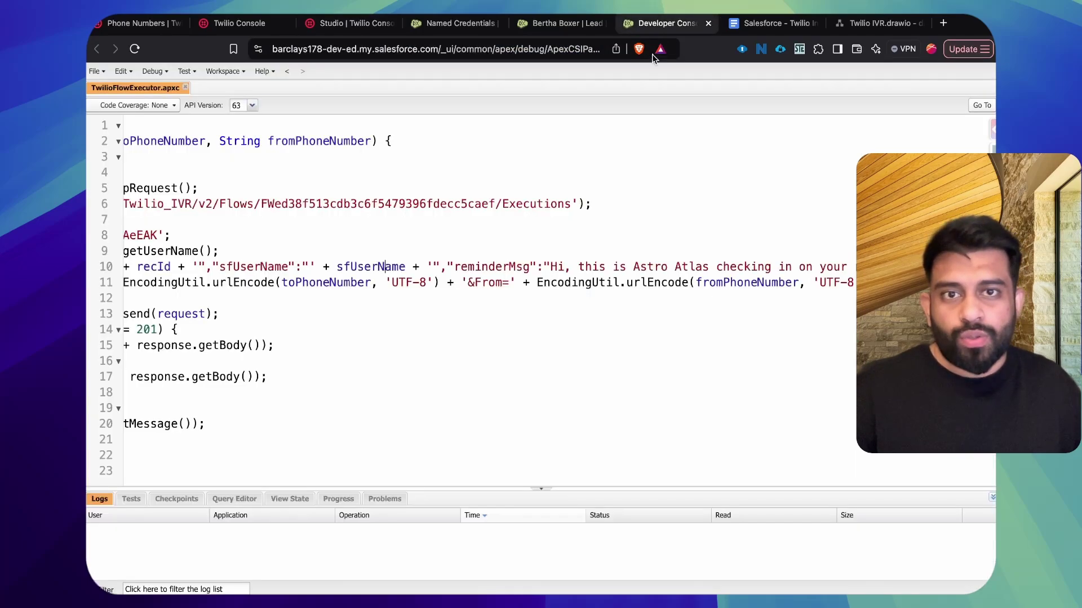
double_click(493, 267)
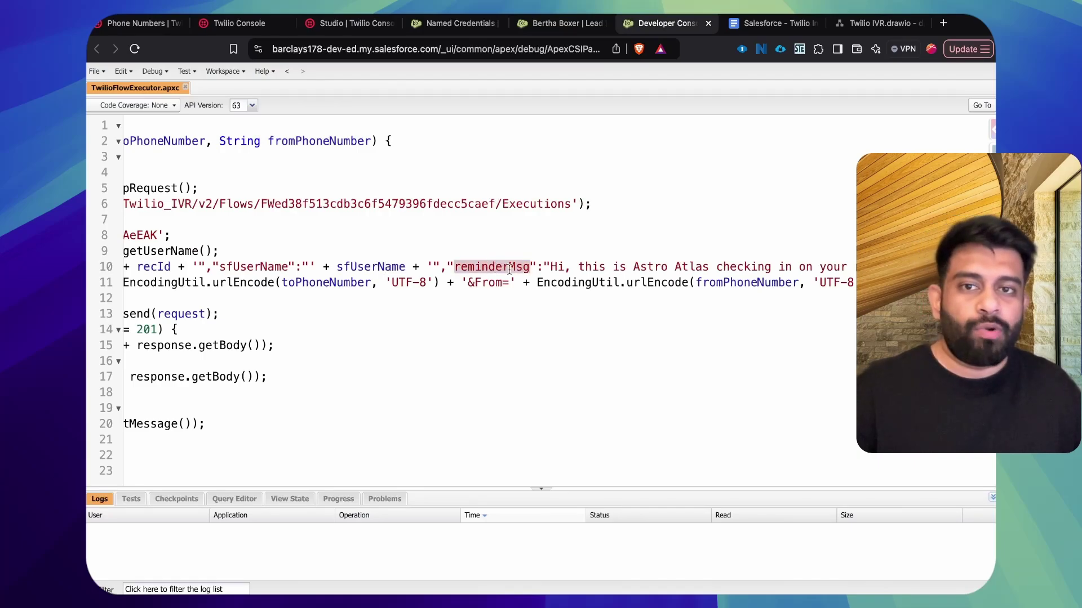
scroll(524, 267, right, 5)
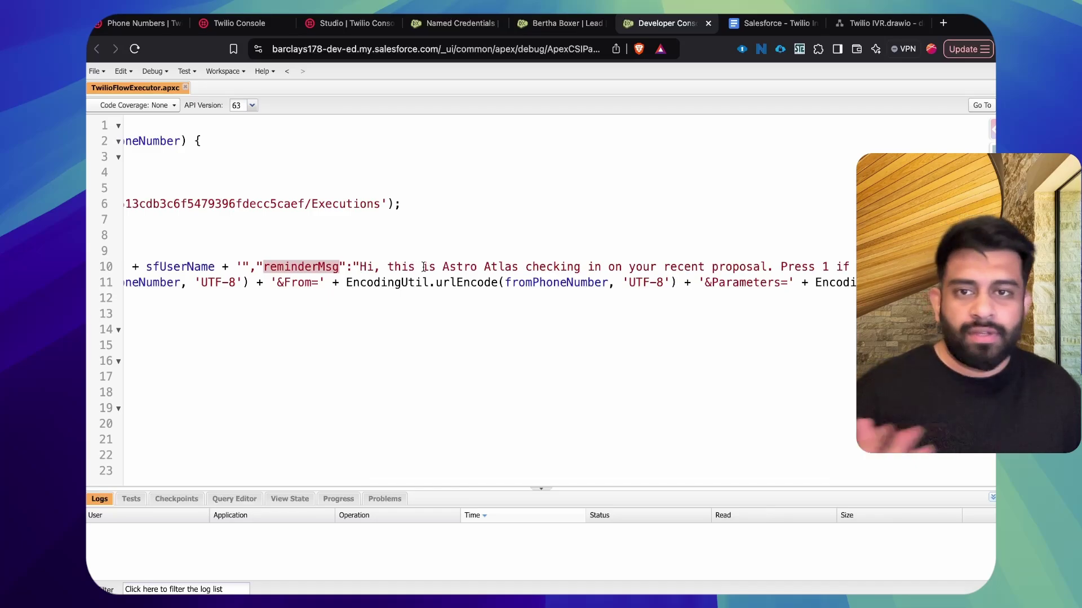
scroll(572, 269, right, 2)
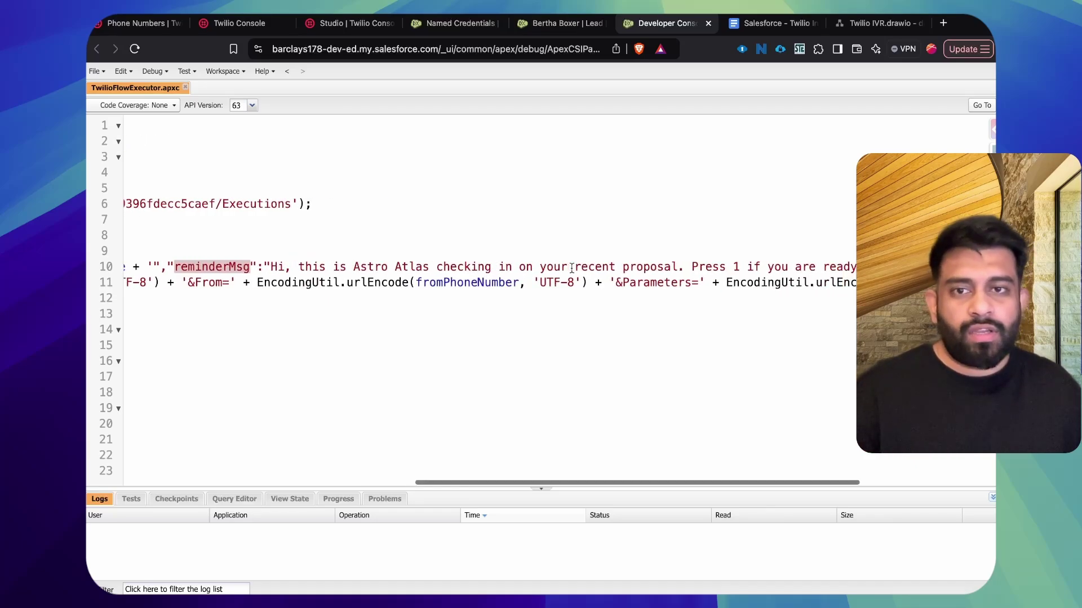
scroll(572, 268, right, 4)
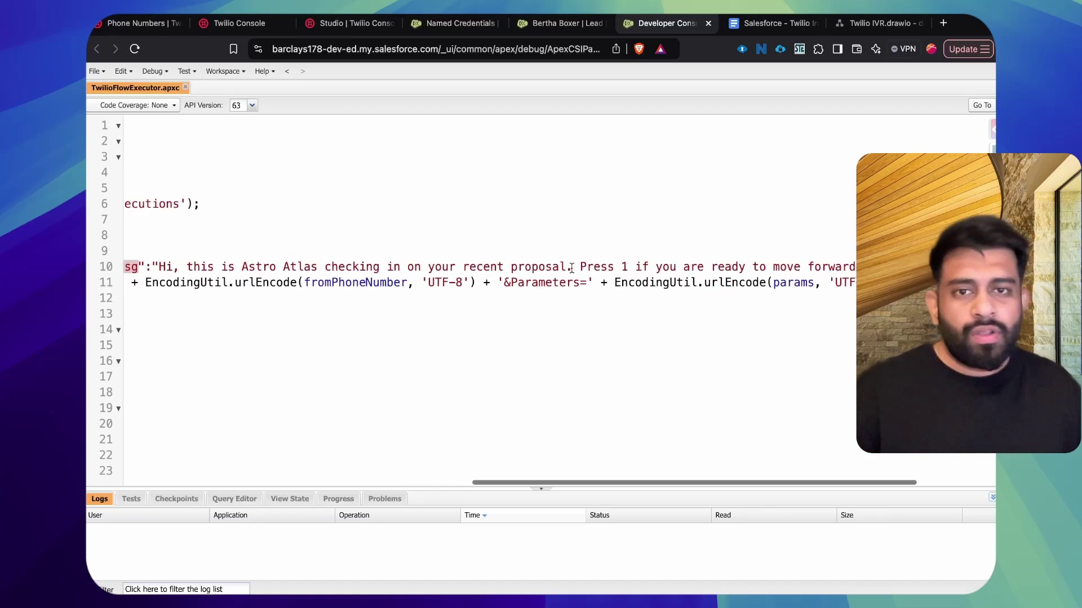
scroll(589, 264, right, 1)
scroll(598, 264, right, 2)
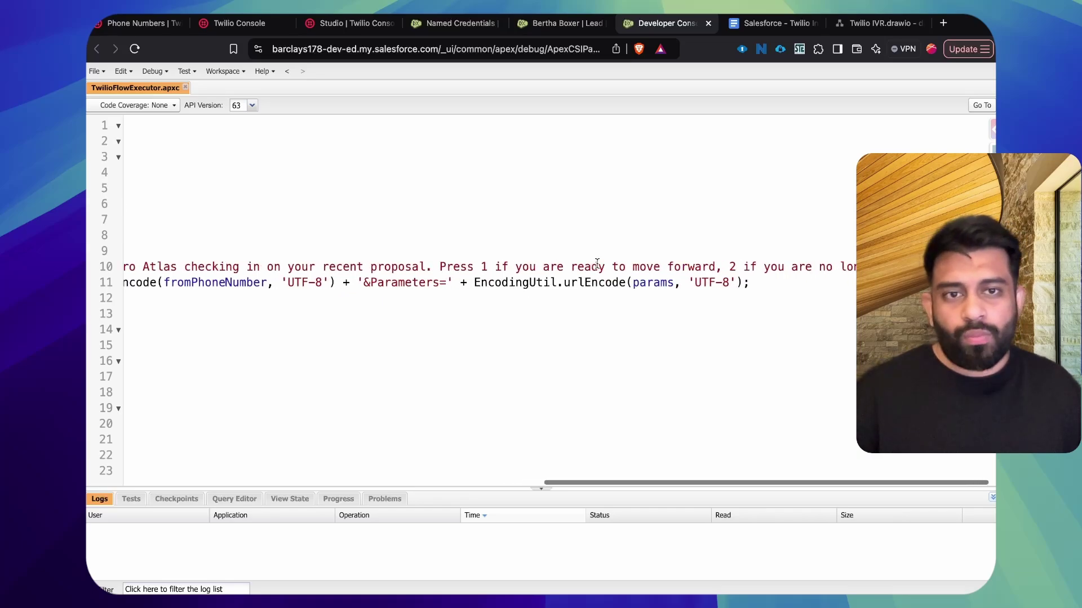
scroll(599, 263, left, 18)
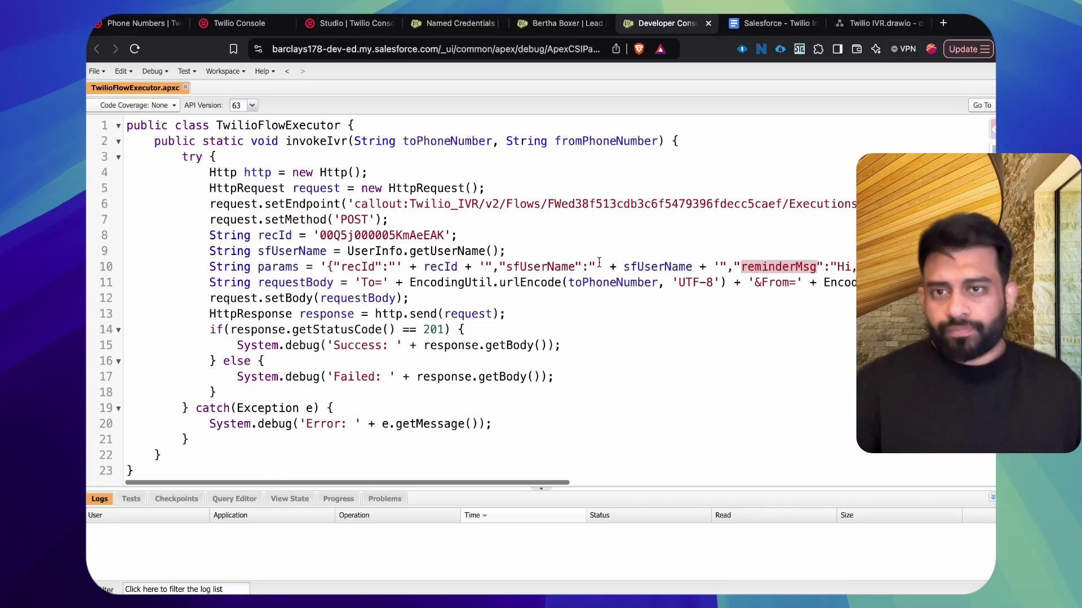
drag(271, 299, 552, 316)
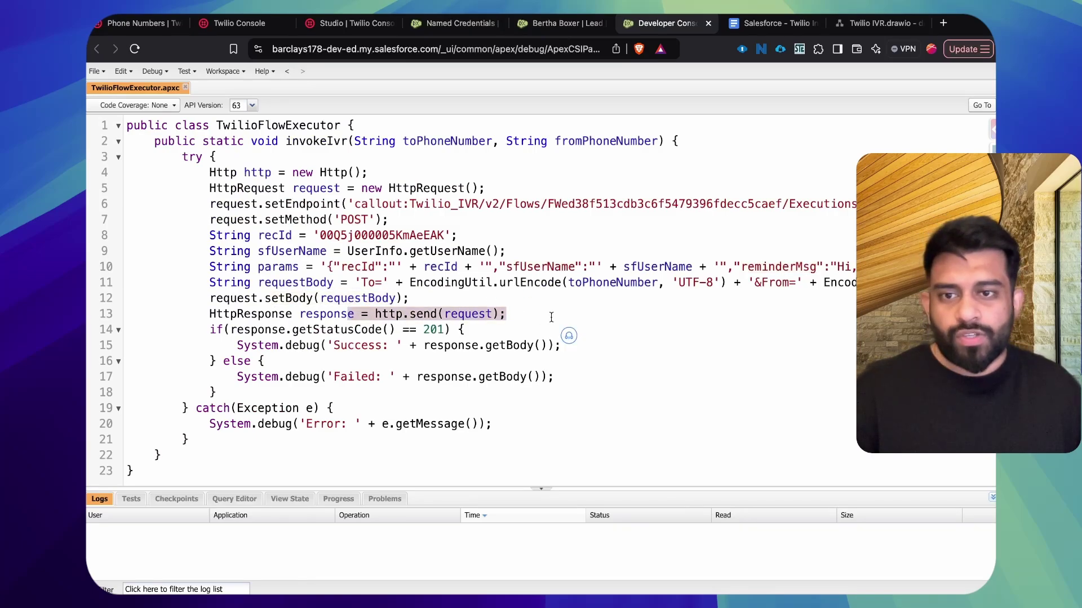
click(349, 377)
drag(202, 158, 383, 395)
click(547, 408)
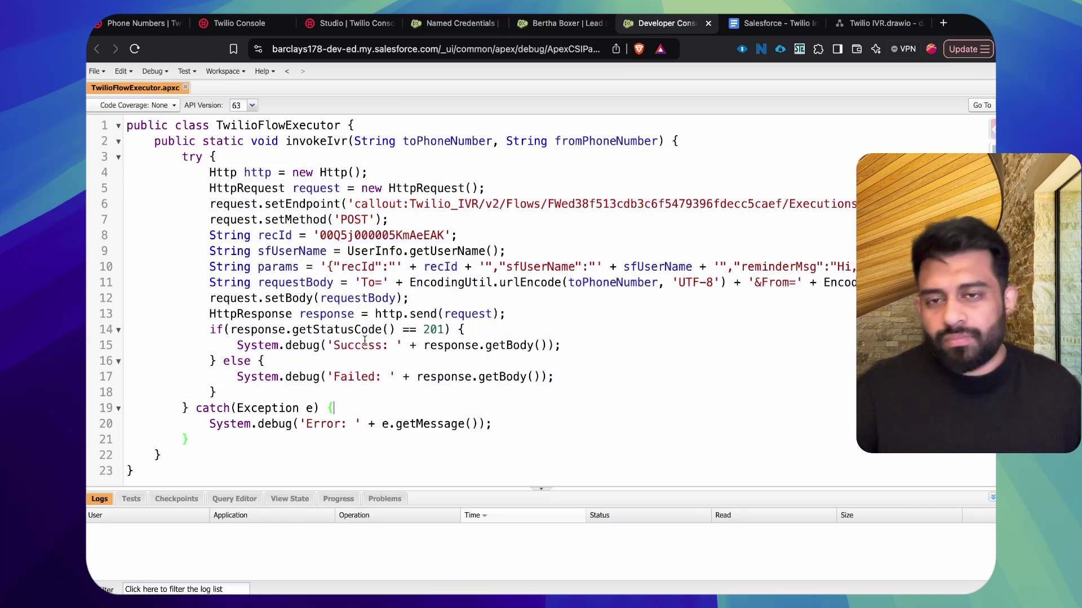
drag(278, 346, 512, 346)
drag(284, 377, 445, 377)
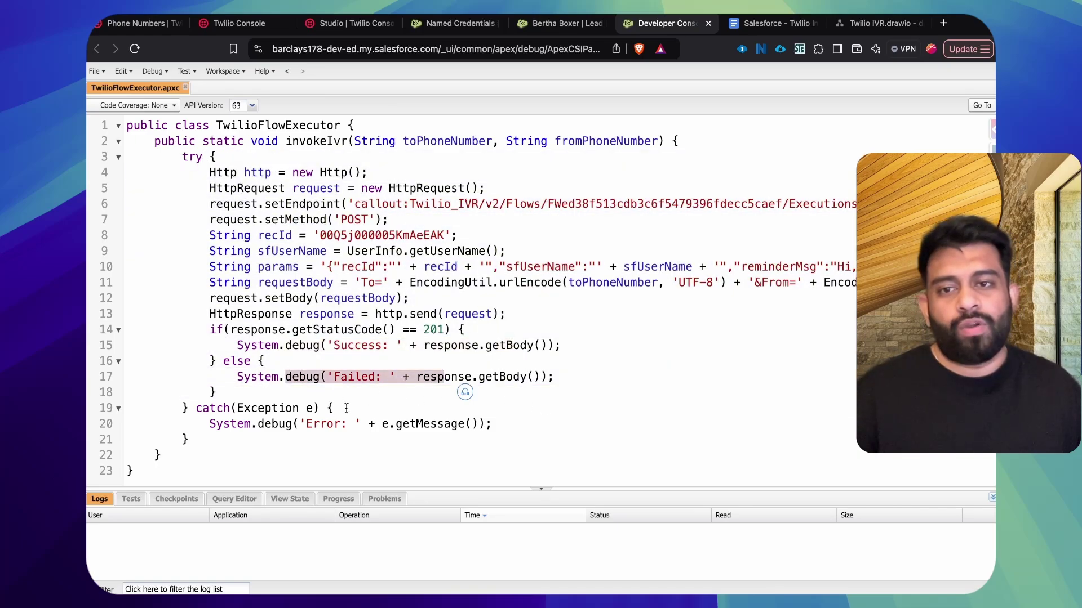
click(372, 407)
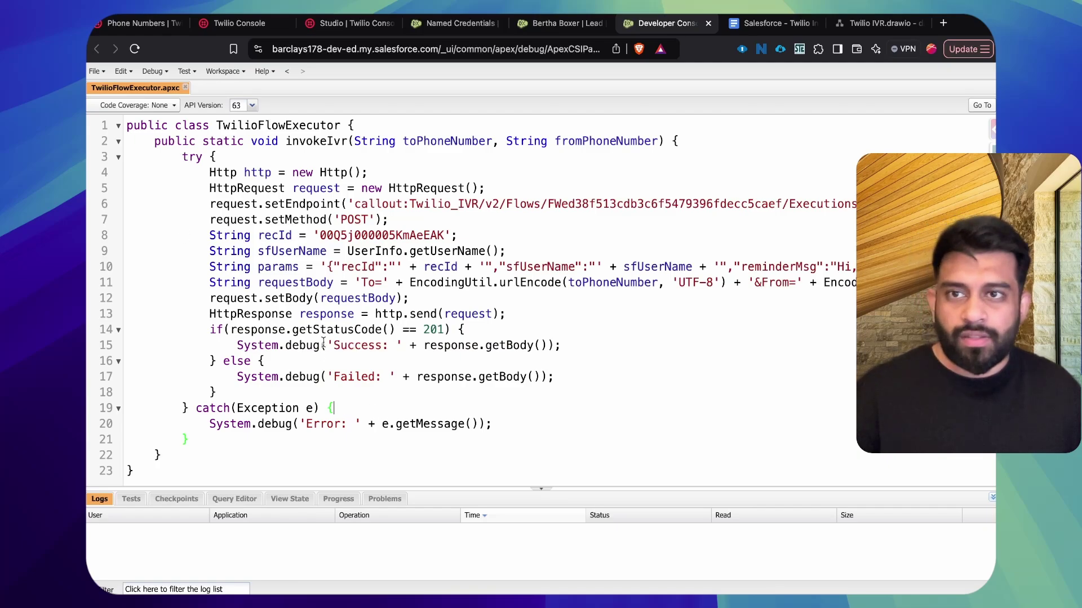
- Run only the TwilioFlowExecutor.invokeIvr line as anonymous Apex to trigger the outbound IVR call
click(153, 71)
click(170, 91)
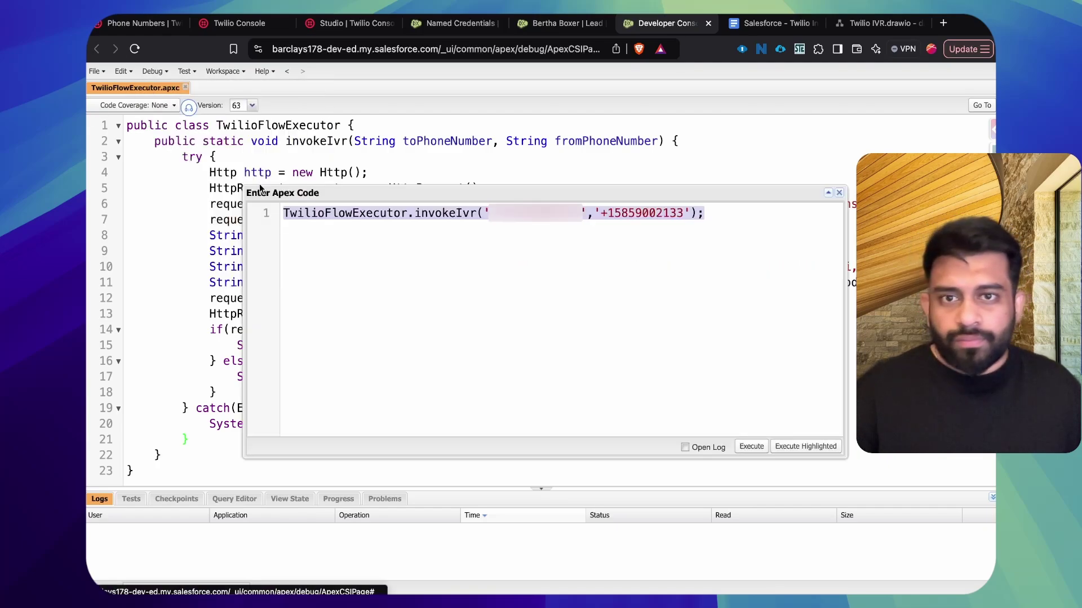
click(541, 274)
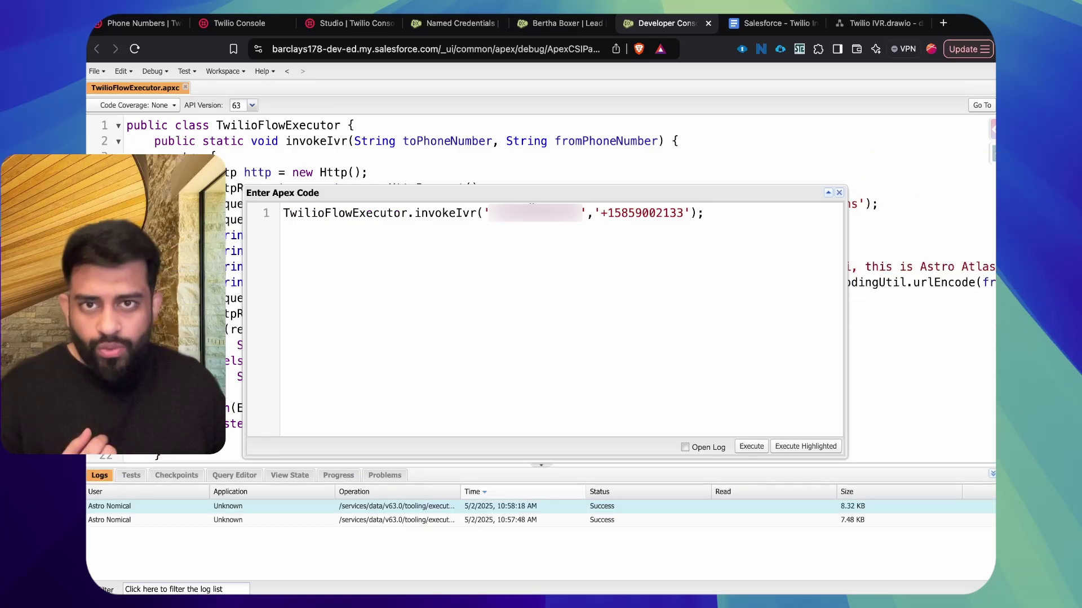
key(super+a)
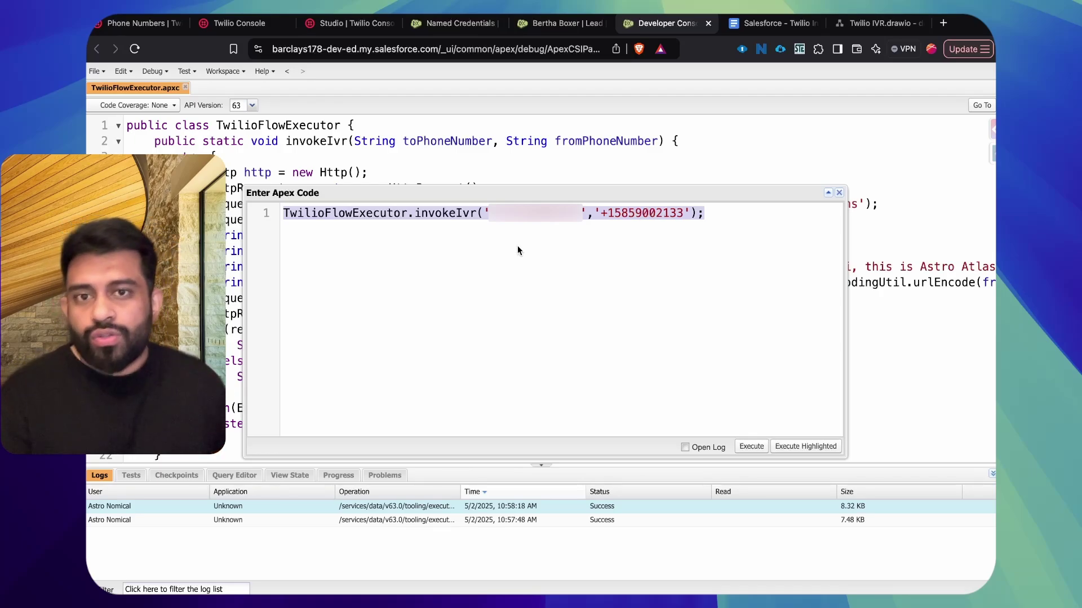
click(571, 242)
drag(721, 216, 284, 214)
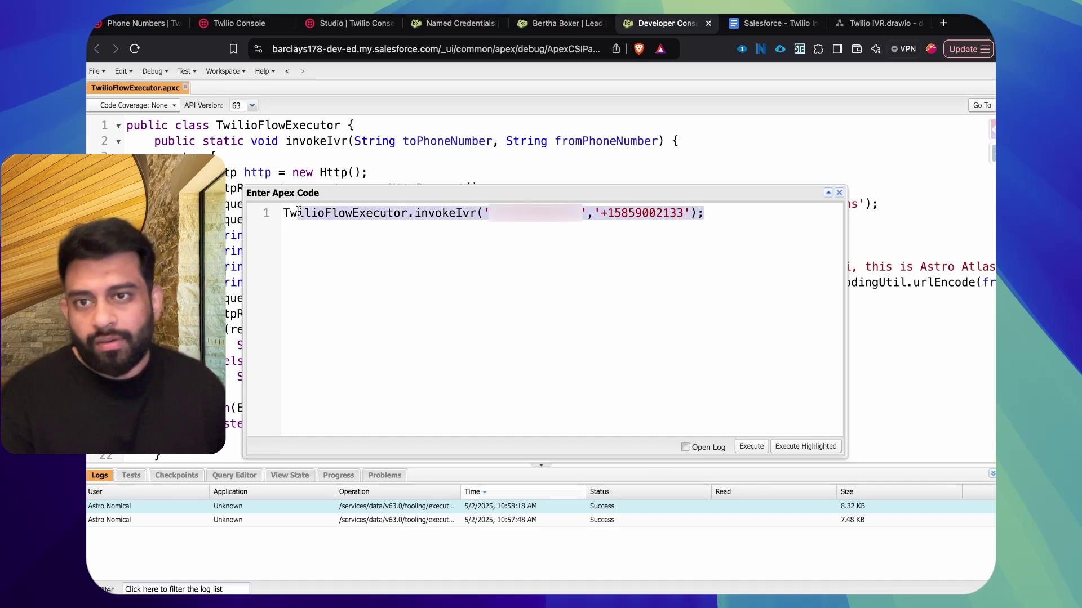
click(805, 447)
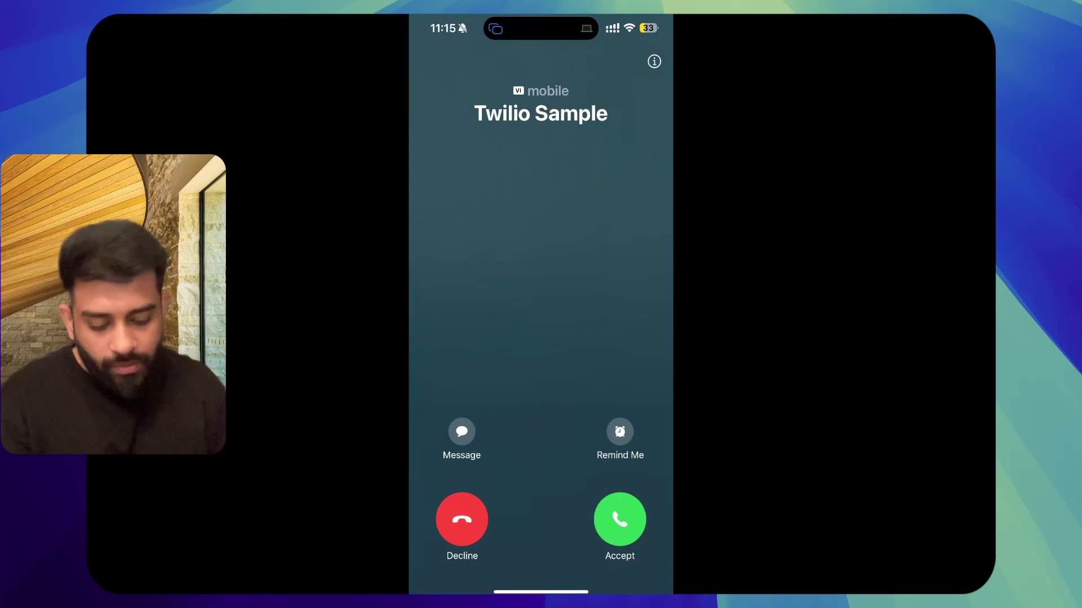
- Answer the incoming Twilio Sample call with audio on the speaker
click(620, 518)
click(461, 433)
click(479, 382)
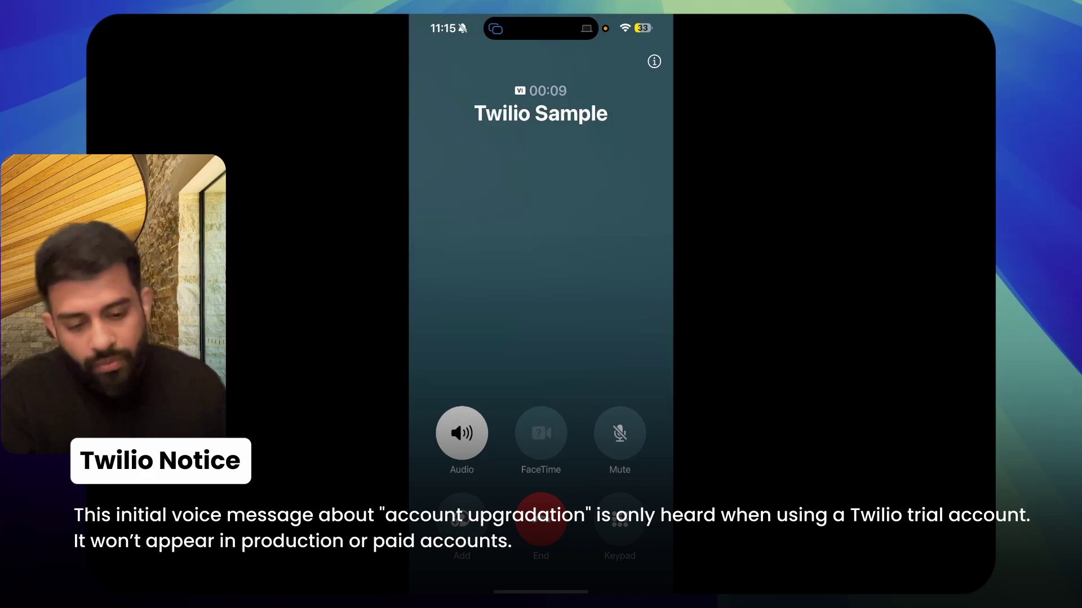
- Key 9 then 1 into the IVR, then close iPhone Mirroring and return to the Studio tab
click(619, 518)
click(619, 366)
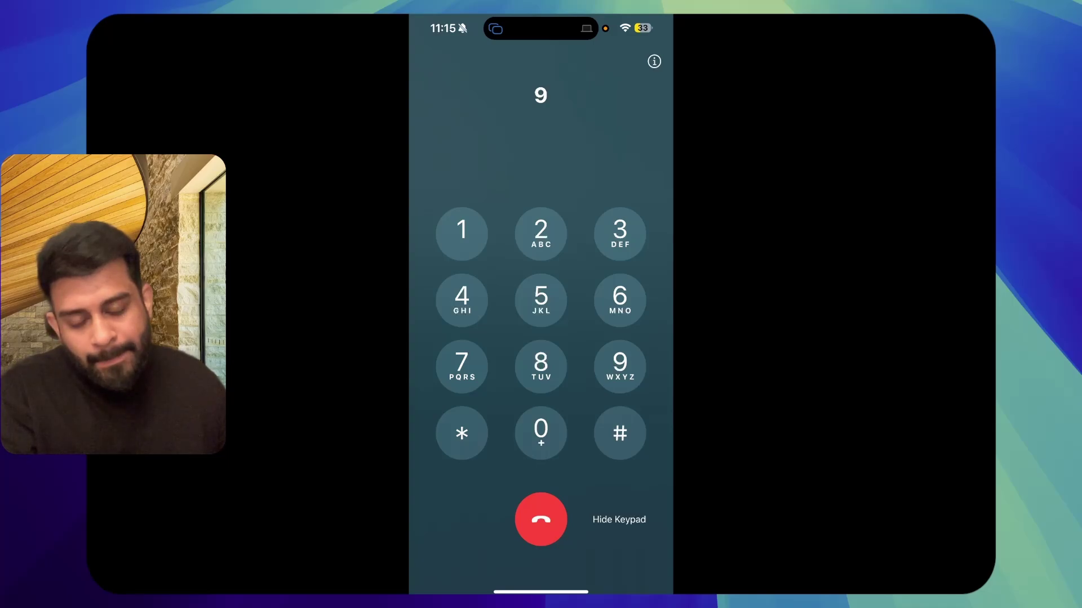
text(1)
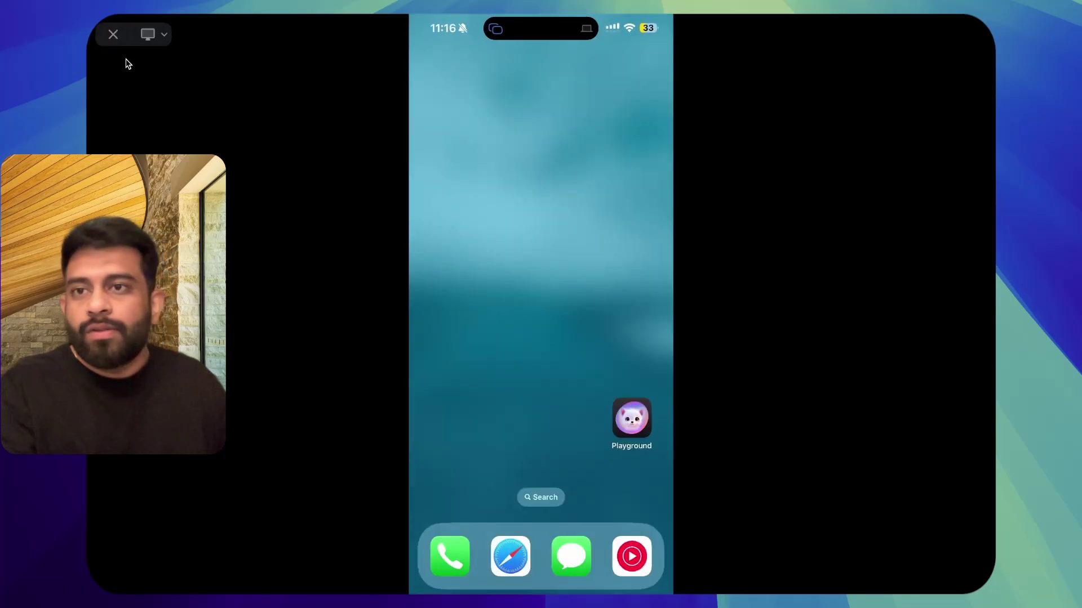
click(112, 35)
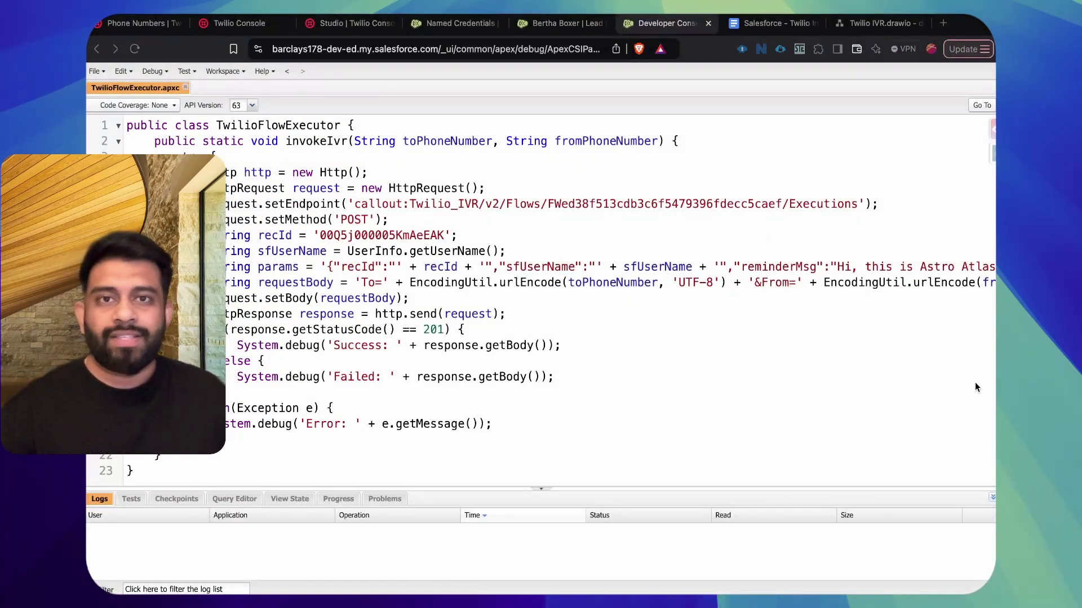
click(348, 25)
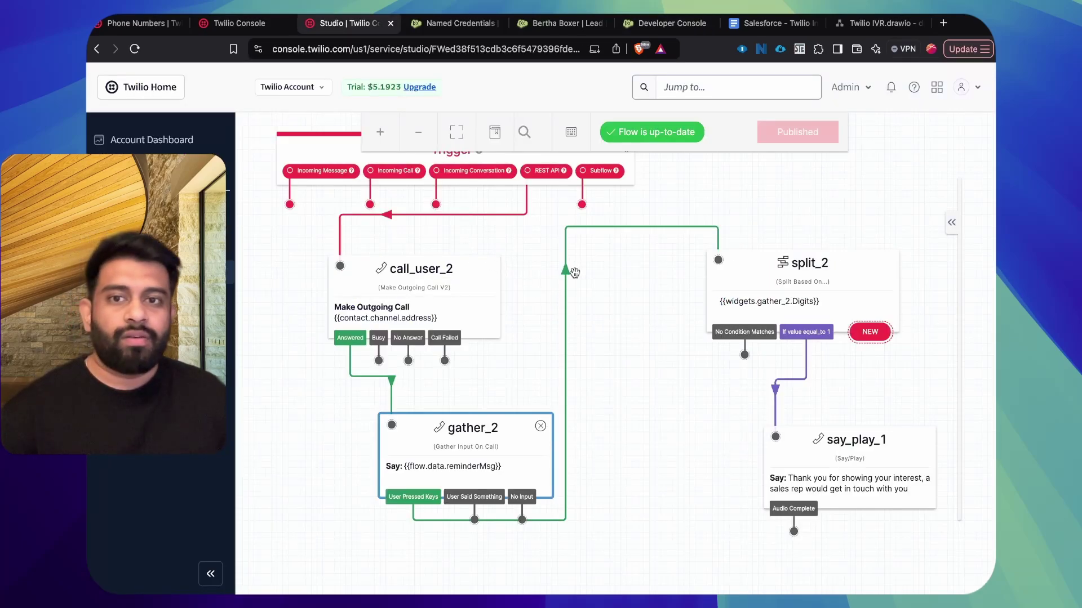